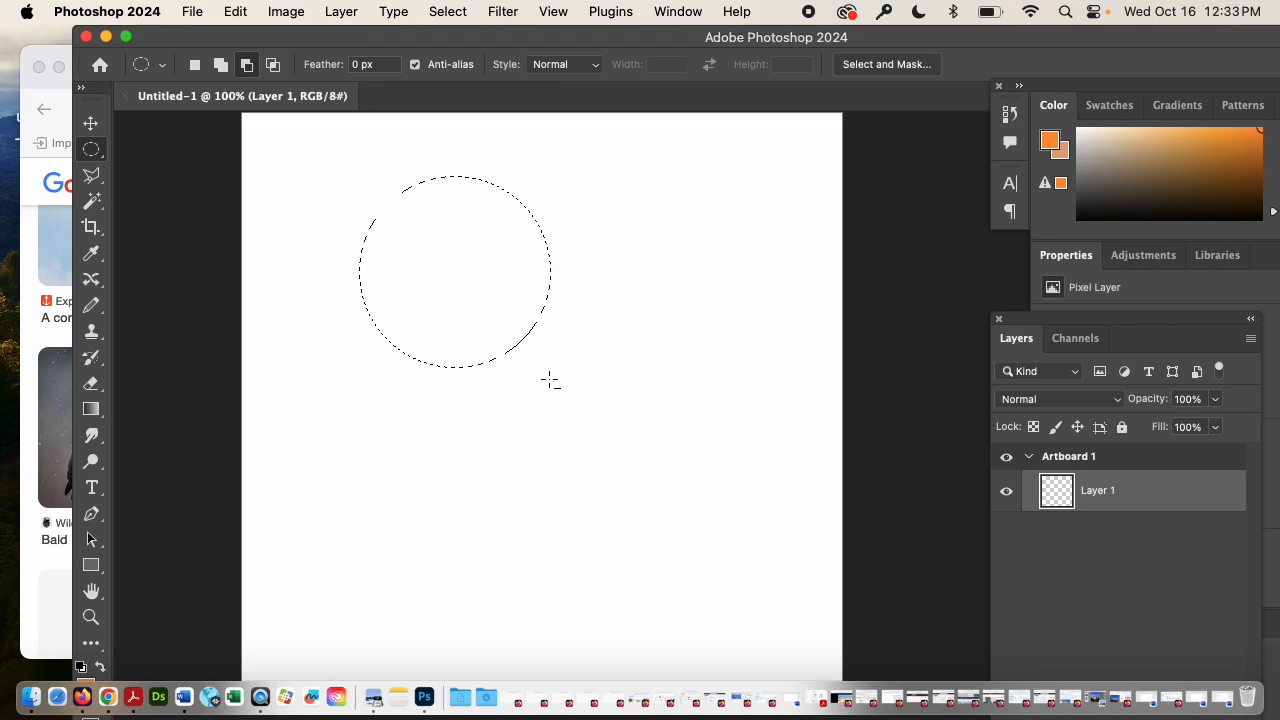
Clear the existing selection and draw a new circular selection near the middle of the artboard in New Selection mode
click(160, 112)
click(195, 66)
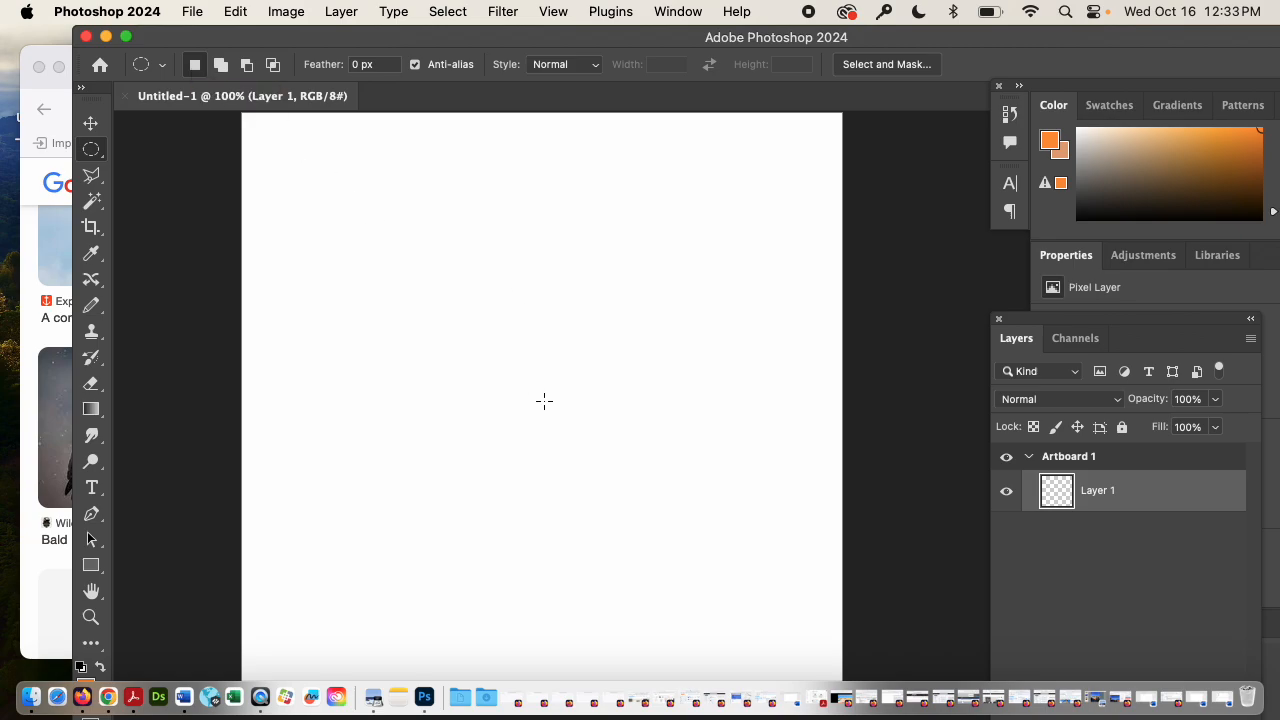
mouse_move(552, 401)
mouse_down()
mouse_move(486, 366)
mouse_move(440, 289)
mouse_up()
drag(1068, 318, 931, 170)
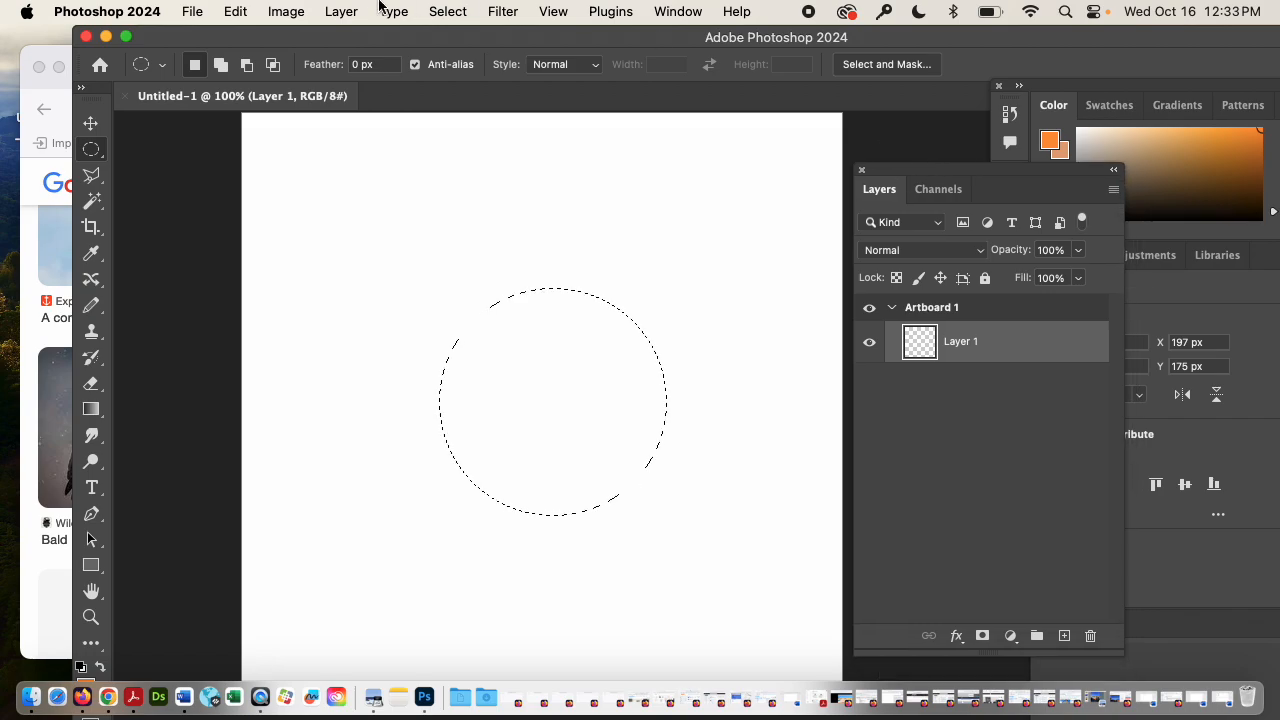
Save the circular selection as a new alpha channel
click(460, 12)
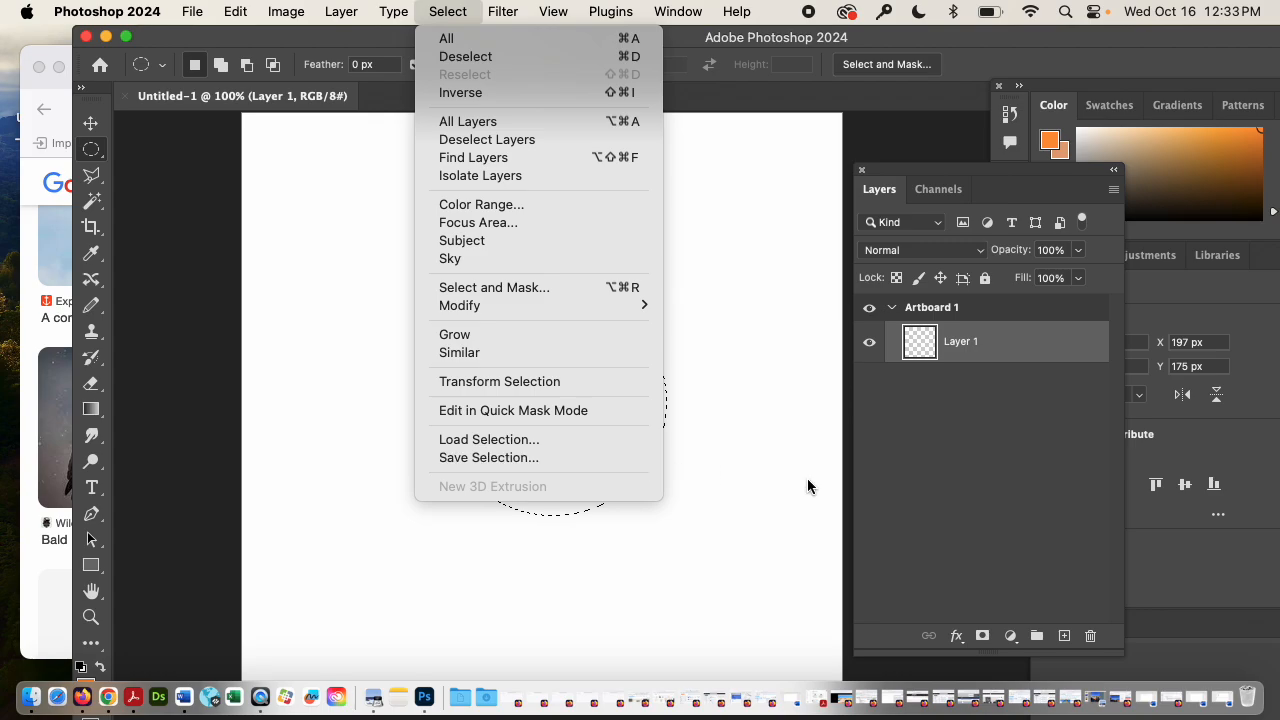
click(951, 548)
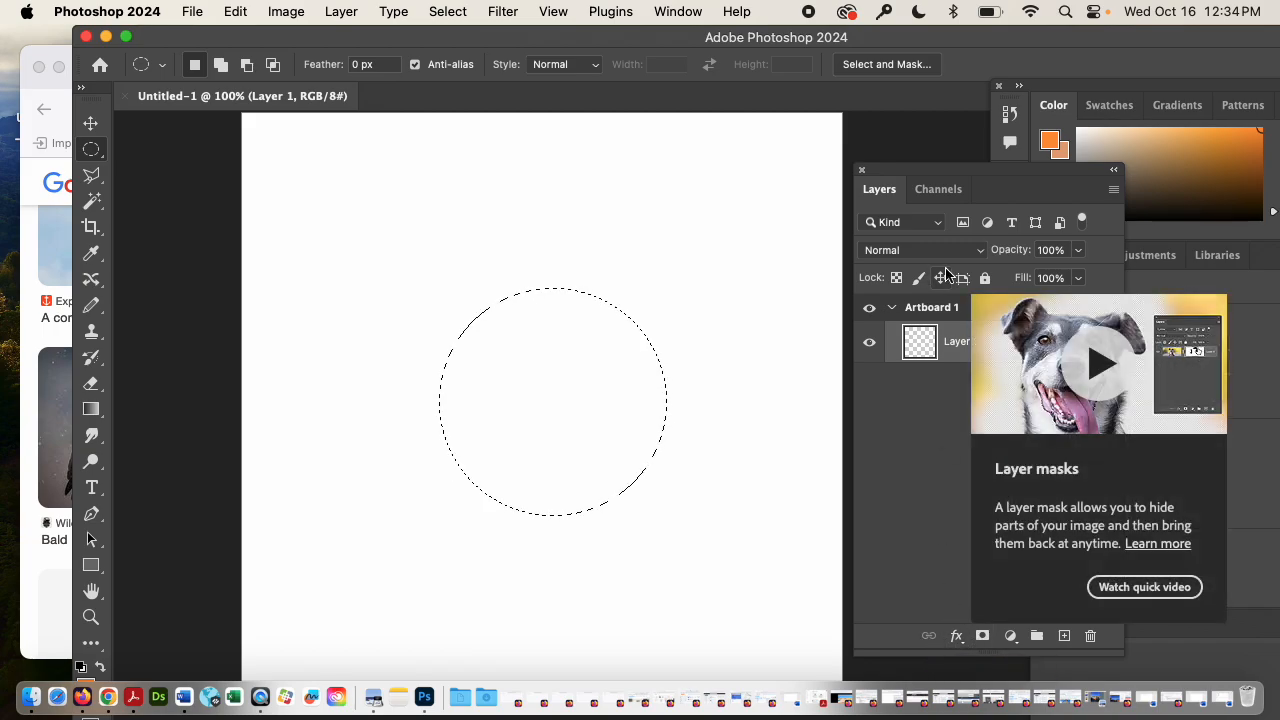
click(938, 192)
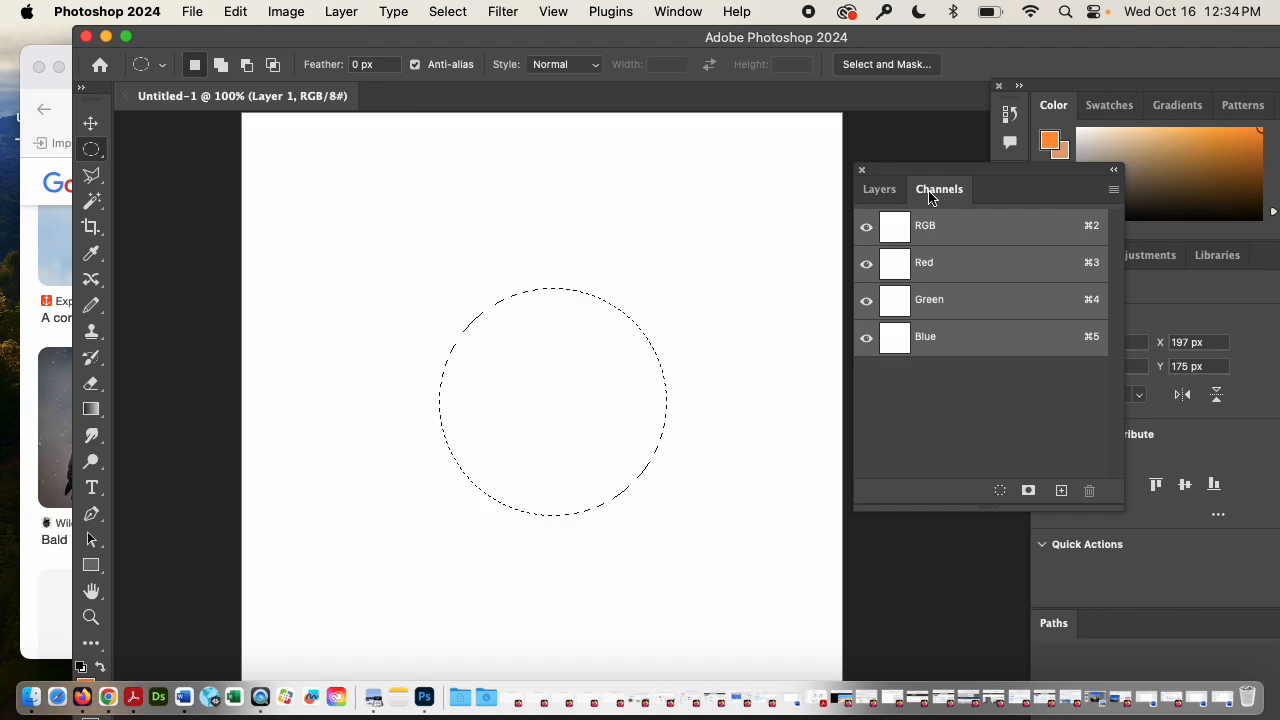
click(998, 492)
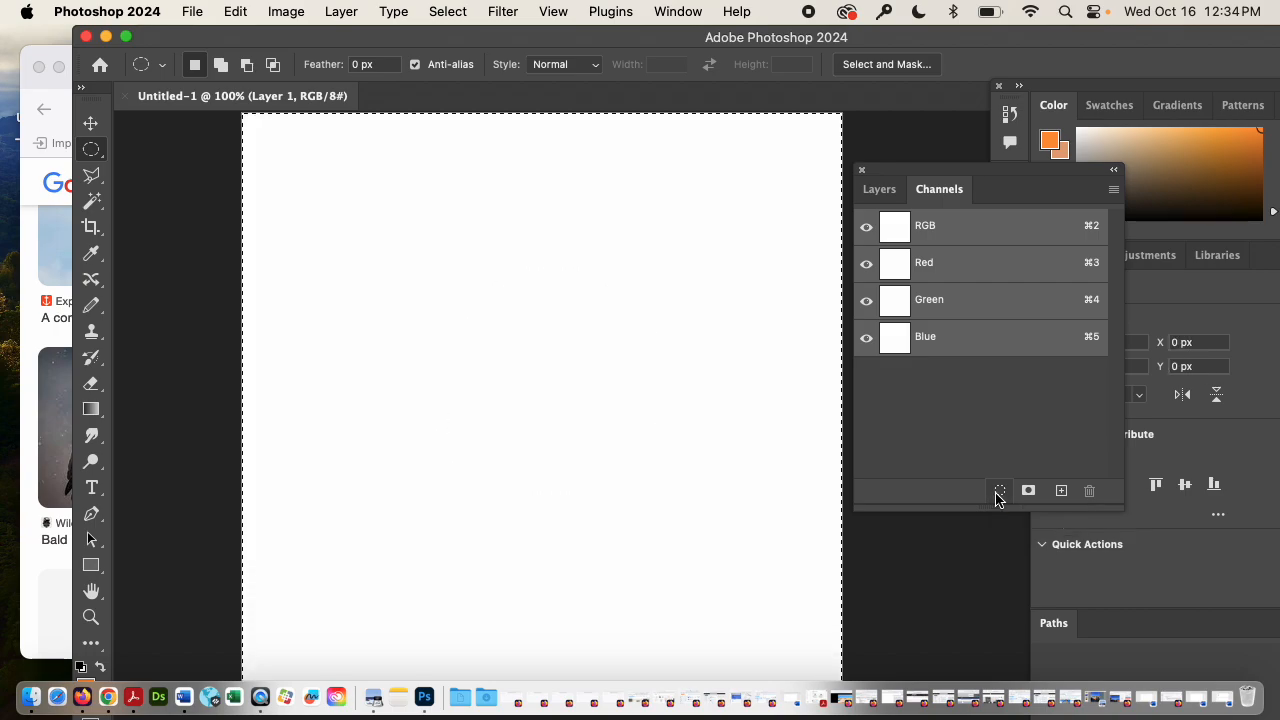
key(super+z)
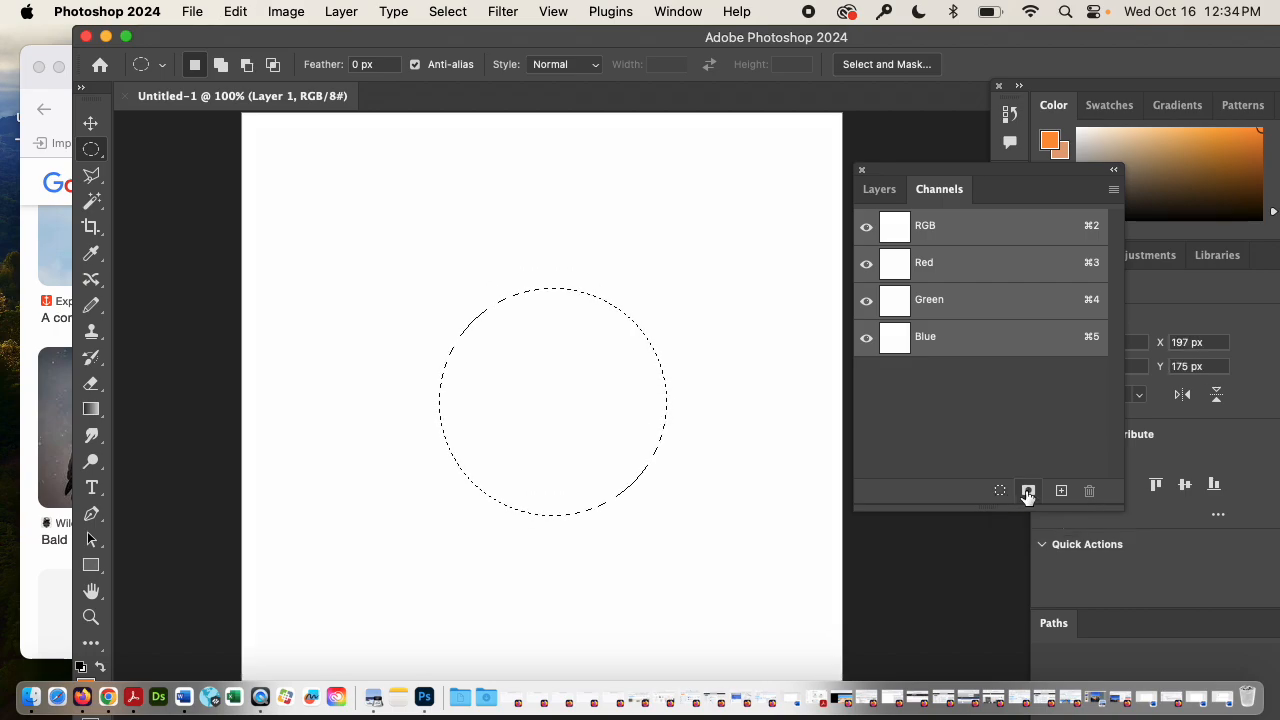
click(1028, 491)
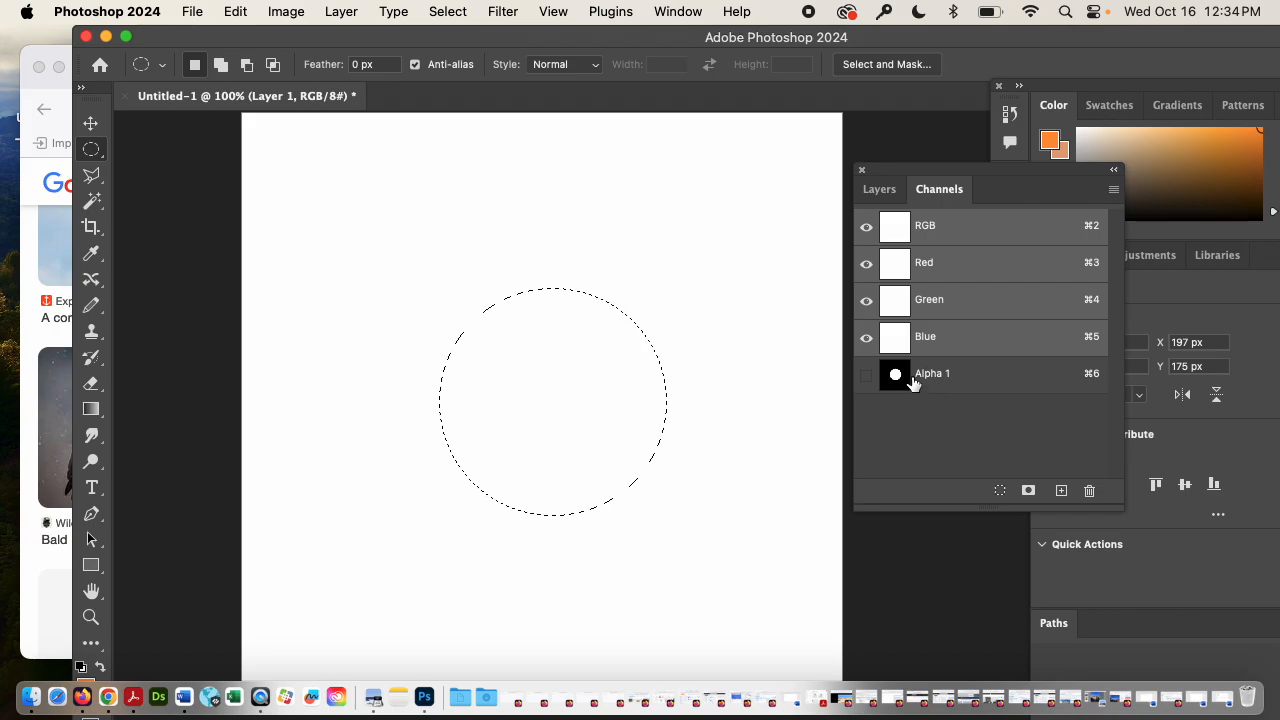
Save the same circular selection again as a new channel named "circle" in the Untitled-1 document
click(432, 12)
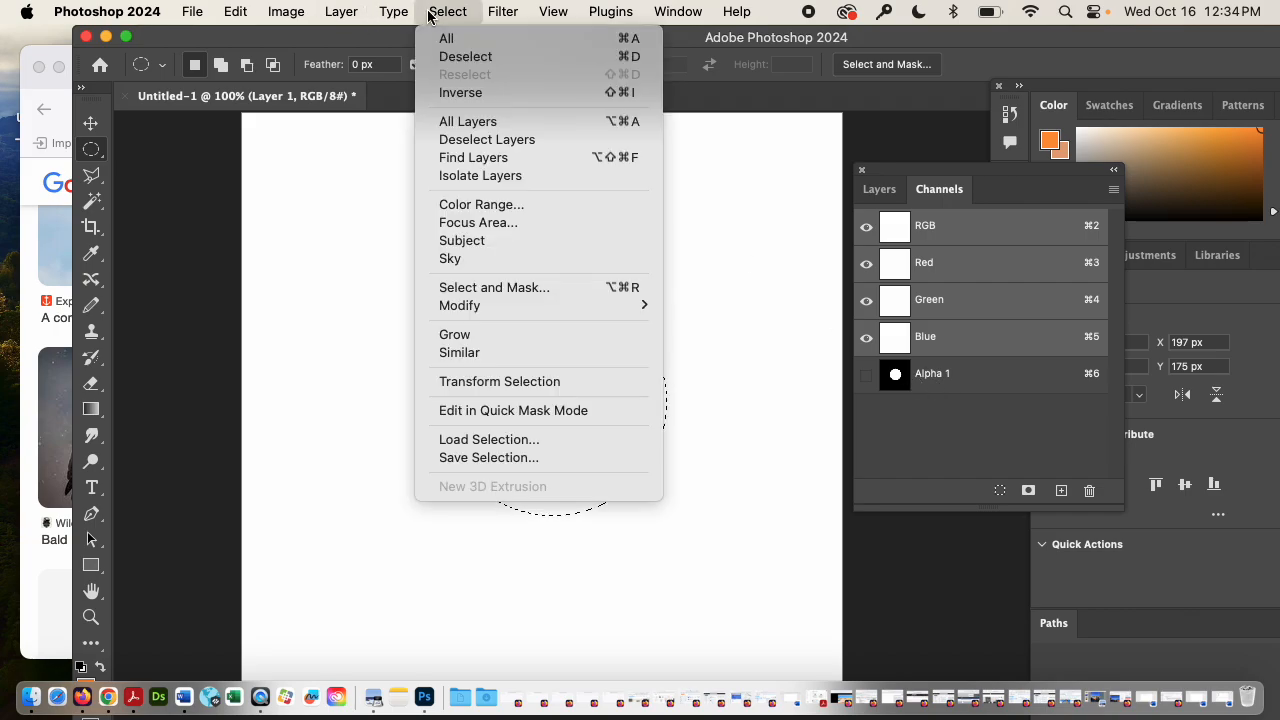
click(456, 458)
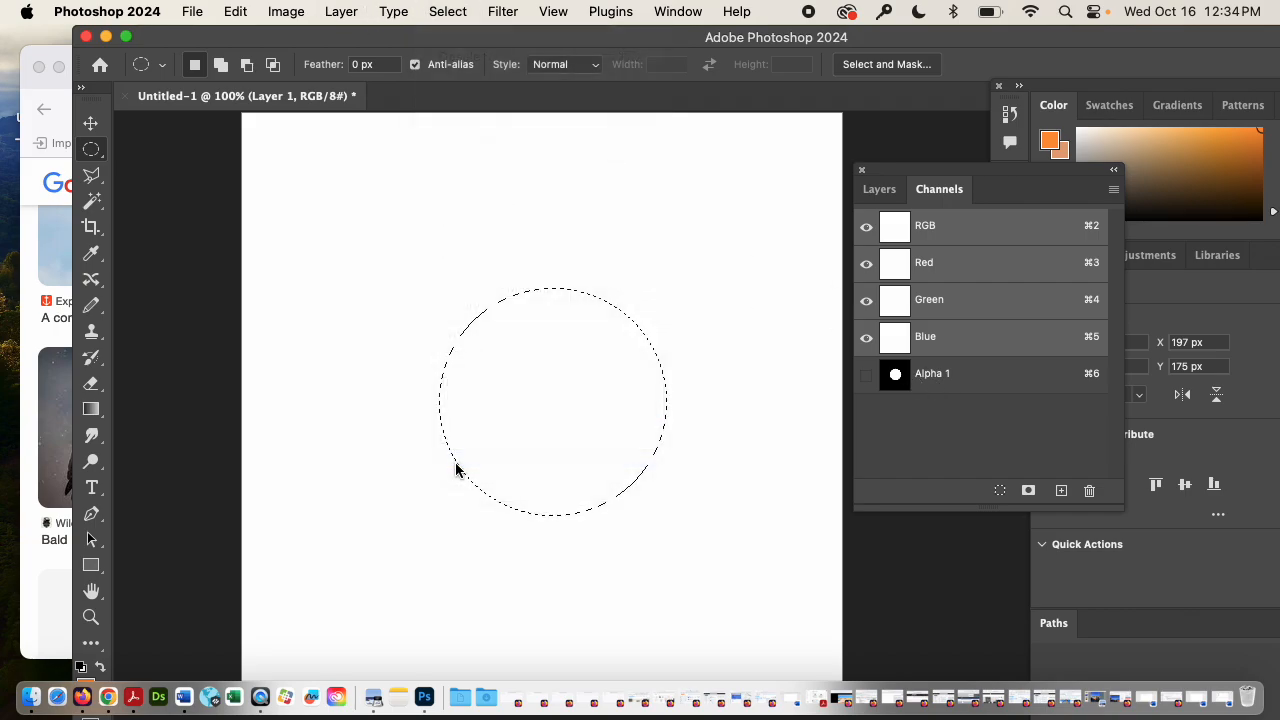
text(circle)
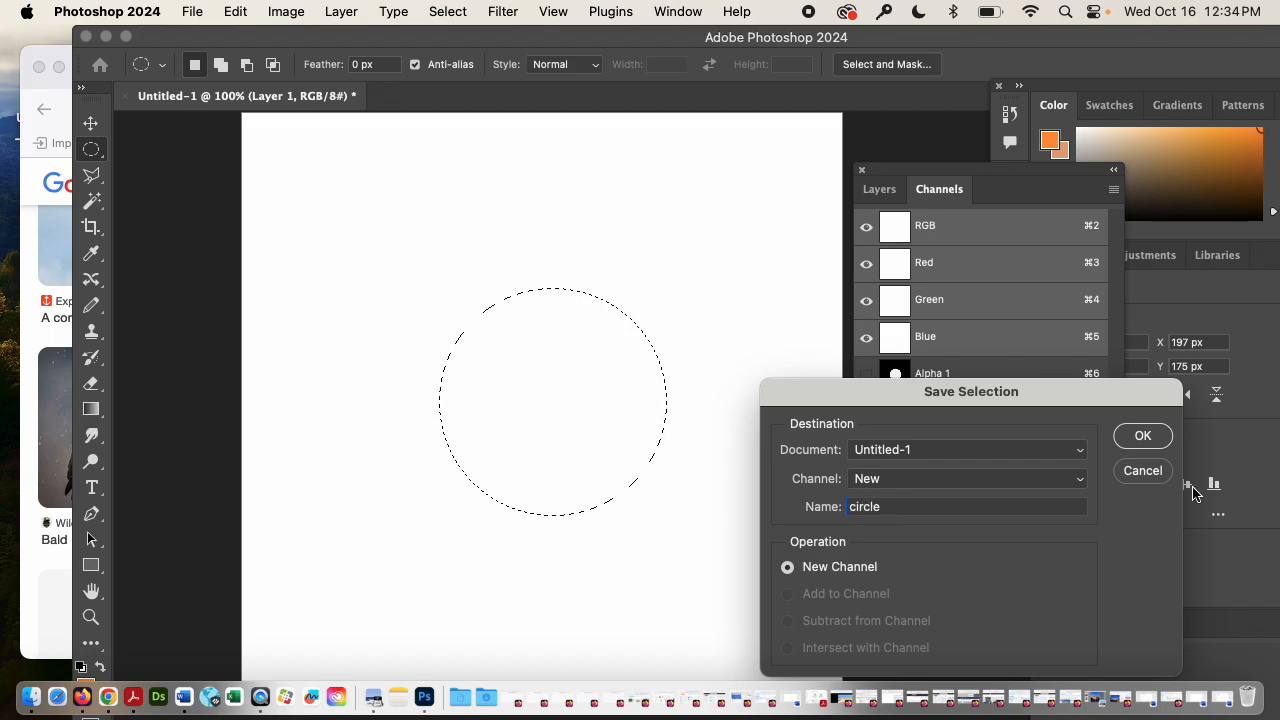
click(1142, 440)
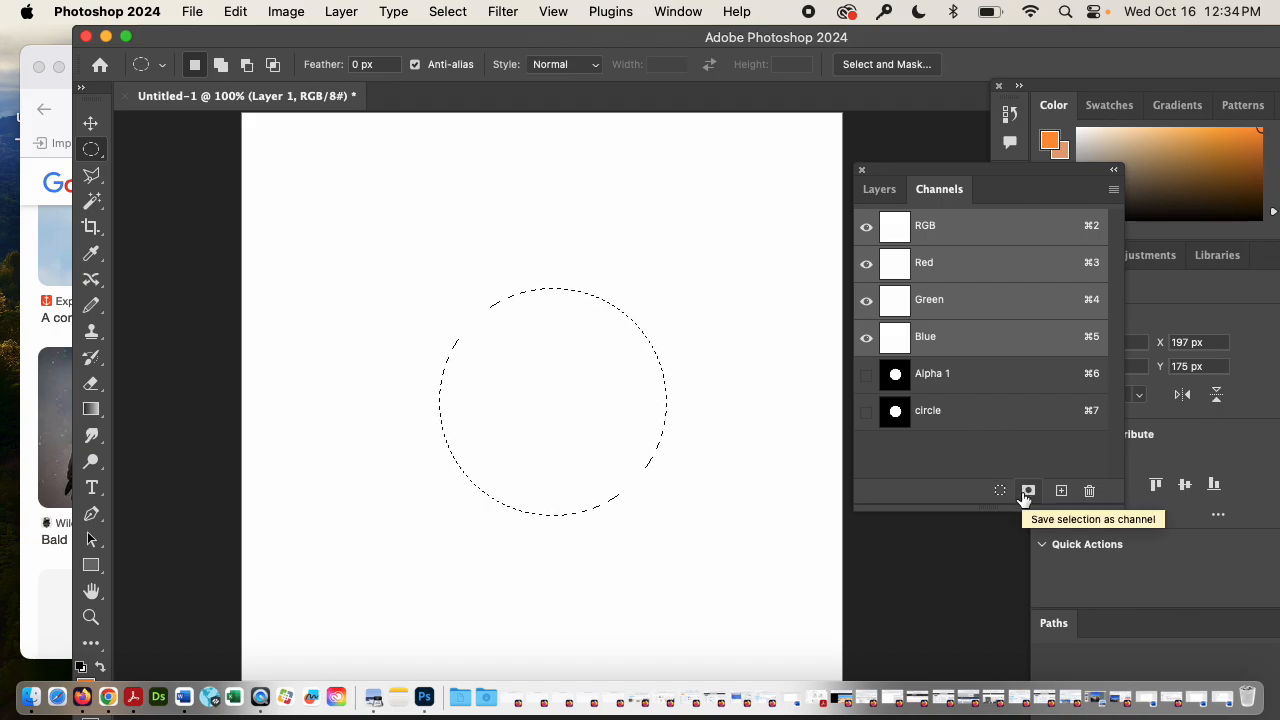
Rename the Alpha 1 channel to "bubu" and return to the RGB composite channel
double_click(932, 374)
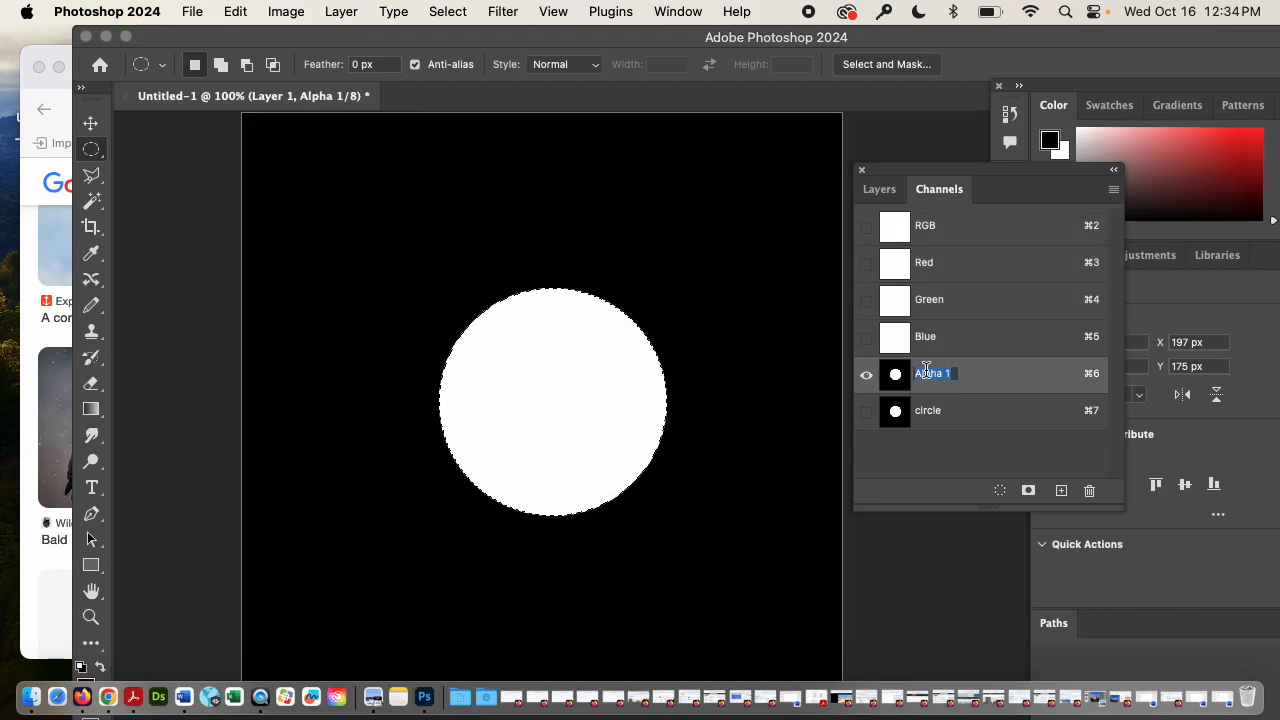
text(bubu)
key(Return)
click(950, 232)
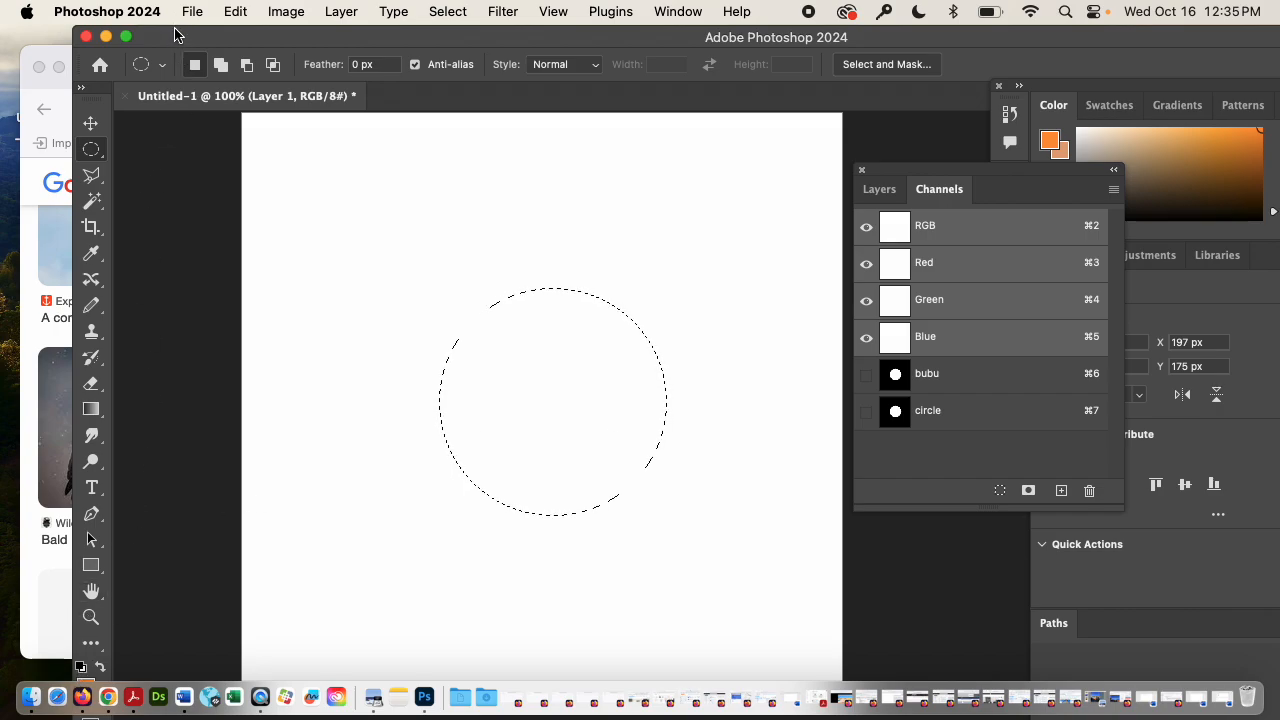
drag(174, 35, 182, 35)
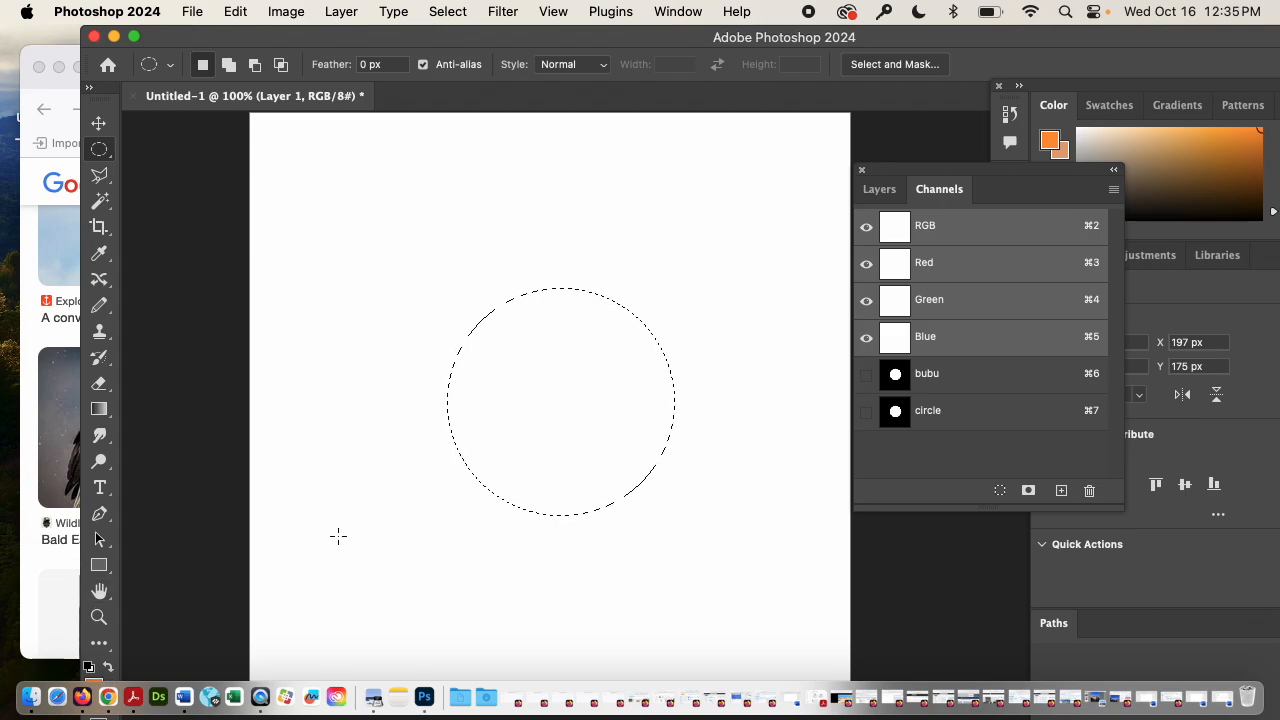
key(alt)
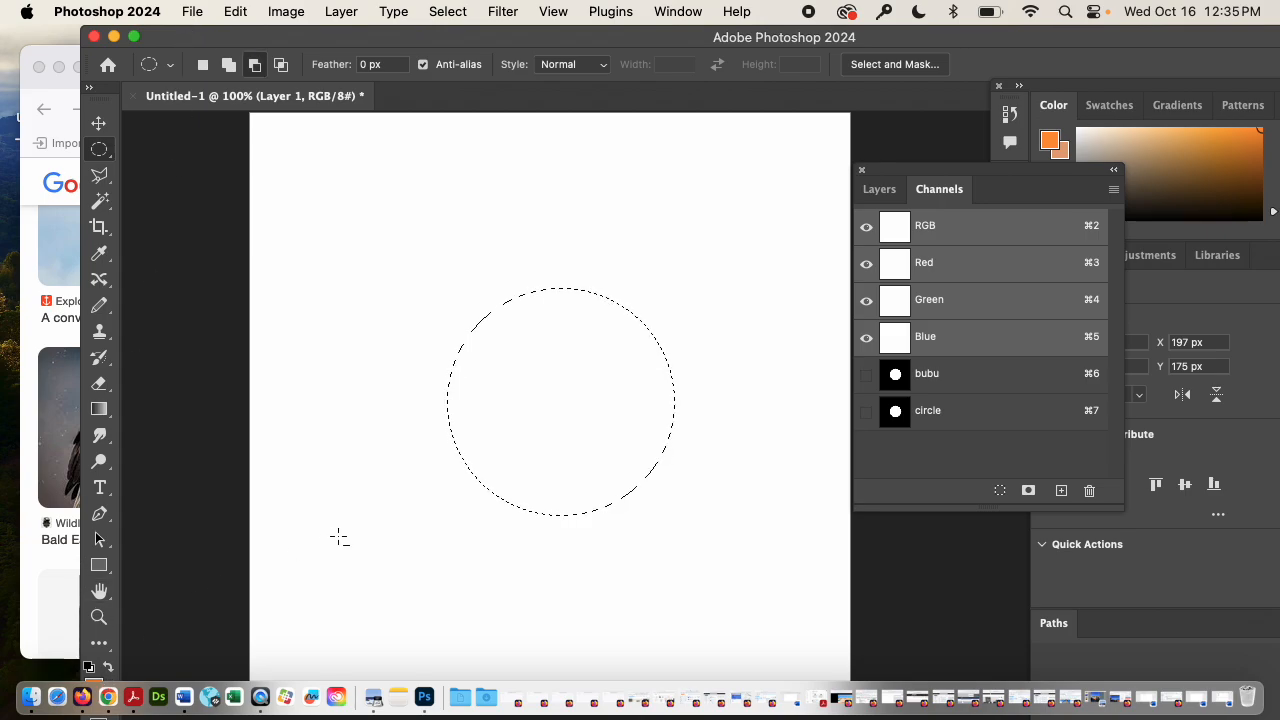
Add a new layer above Layer 1 and try filling the circular selection on it with the orange foreground color
click(879, 189)
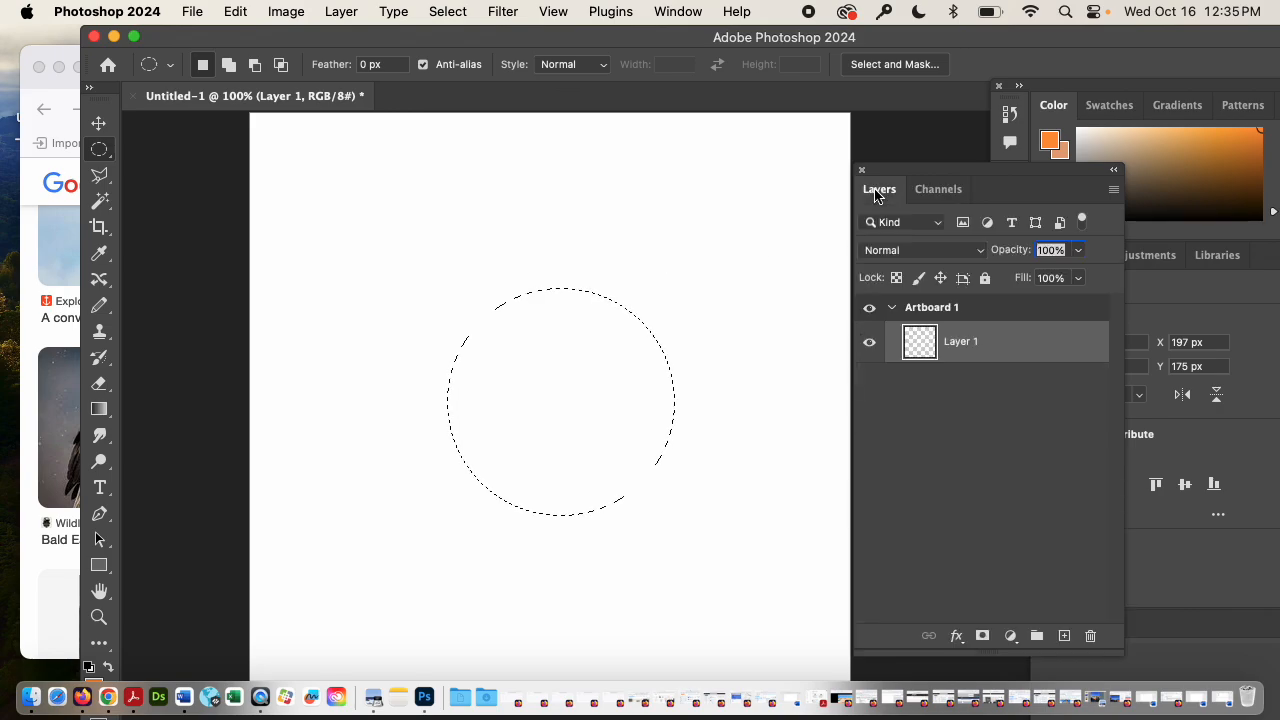
click(1063, 636)
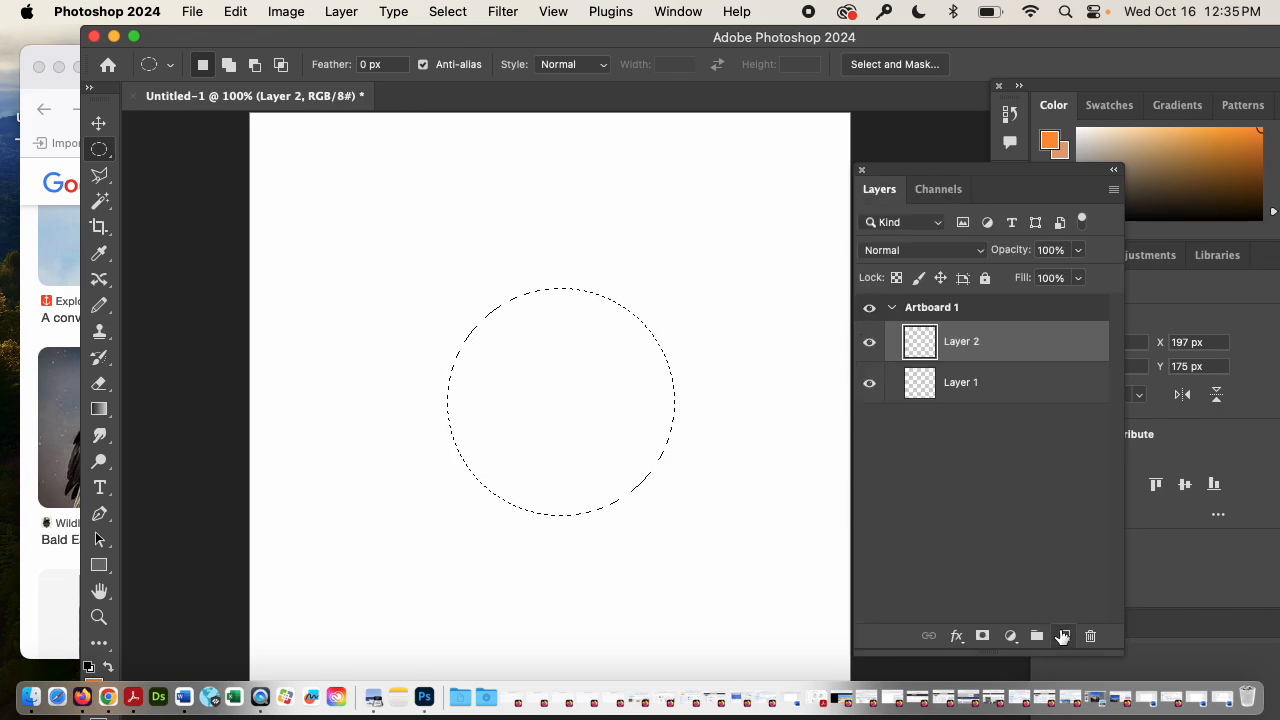
key(alt+BackSpace)
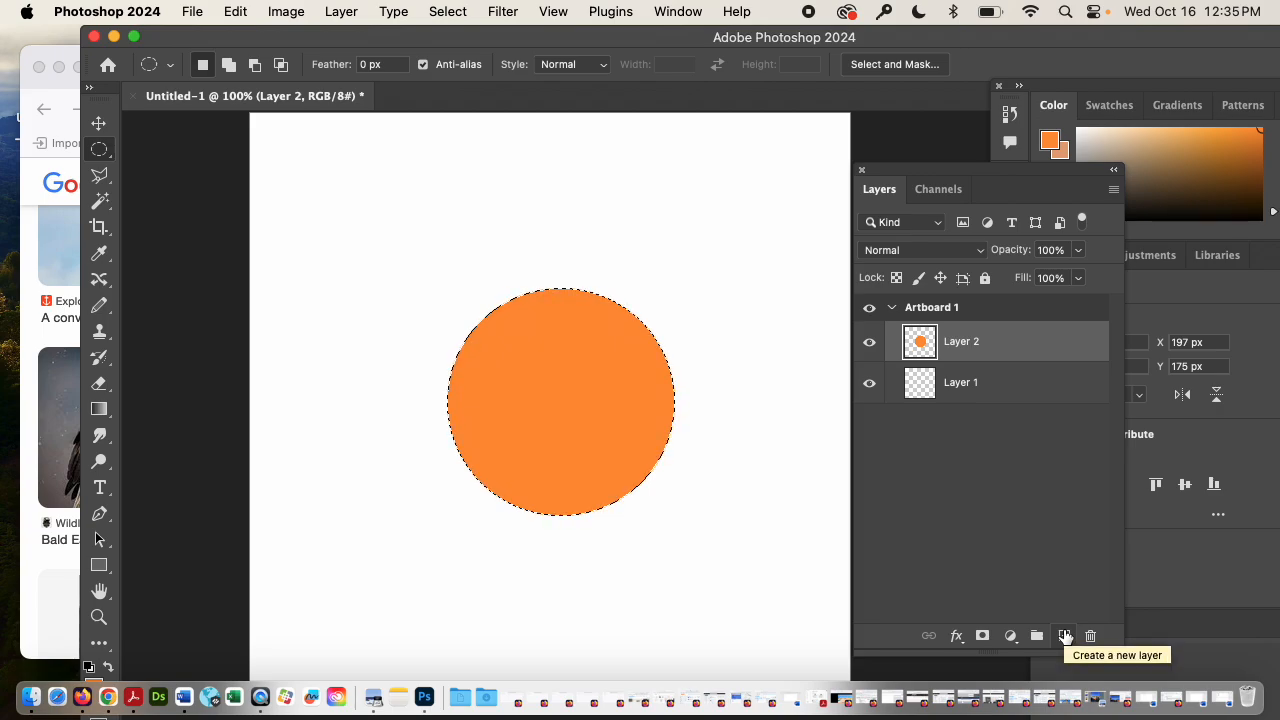
key(super+z)
click(940, 195)
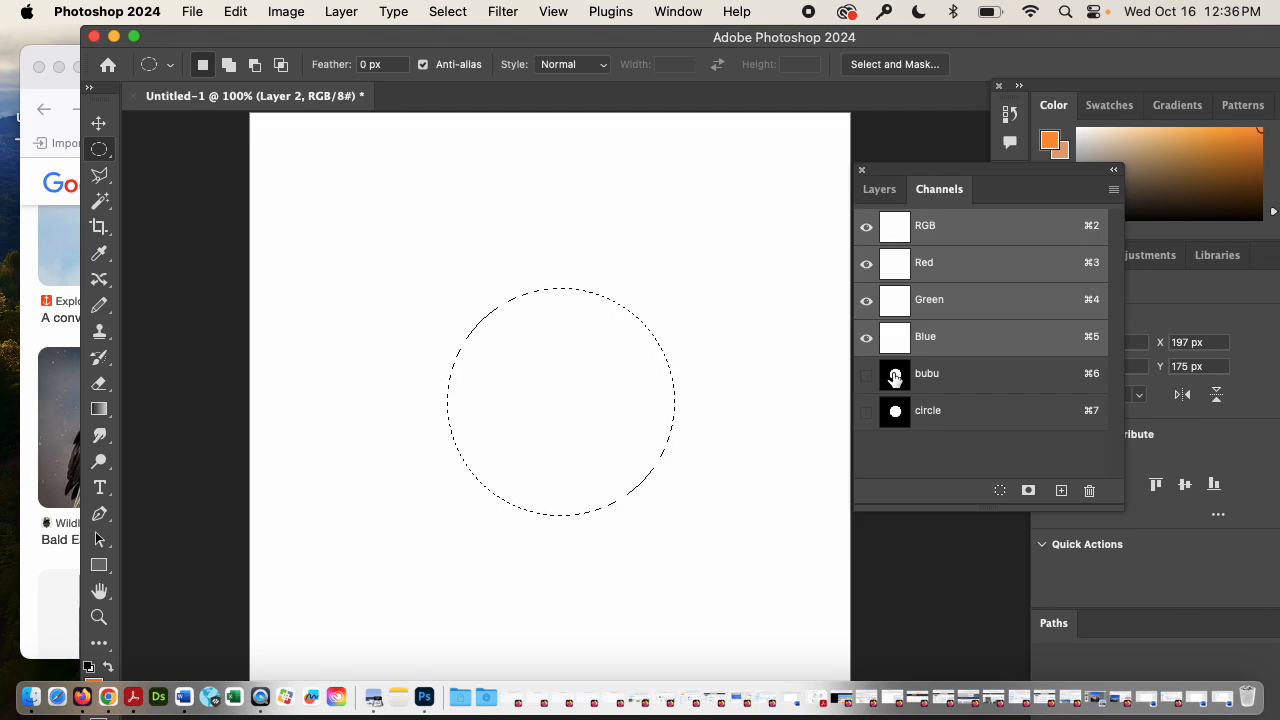
Open eagle.jpg from the PS folder inside CalPoly_2023_2024/CalPoly_Fall2024 on the Desktop
click(197, 14)
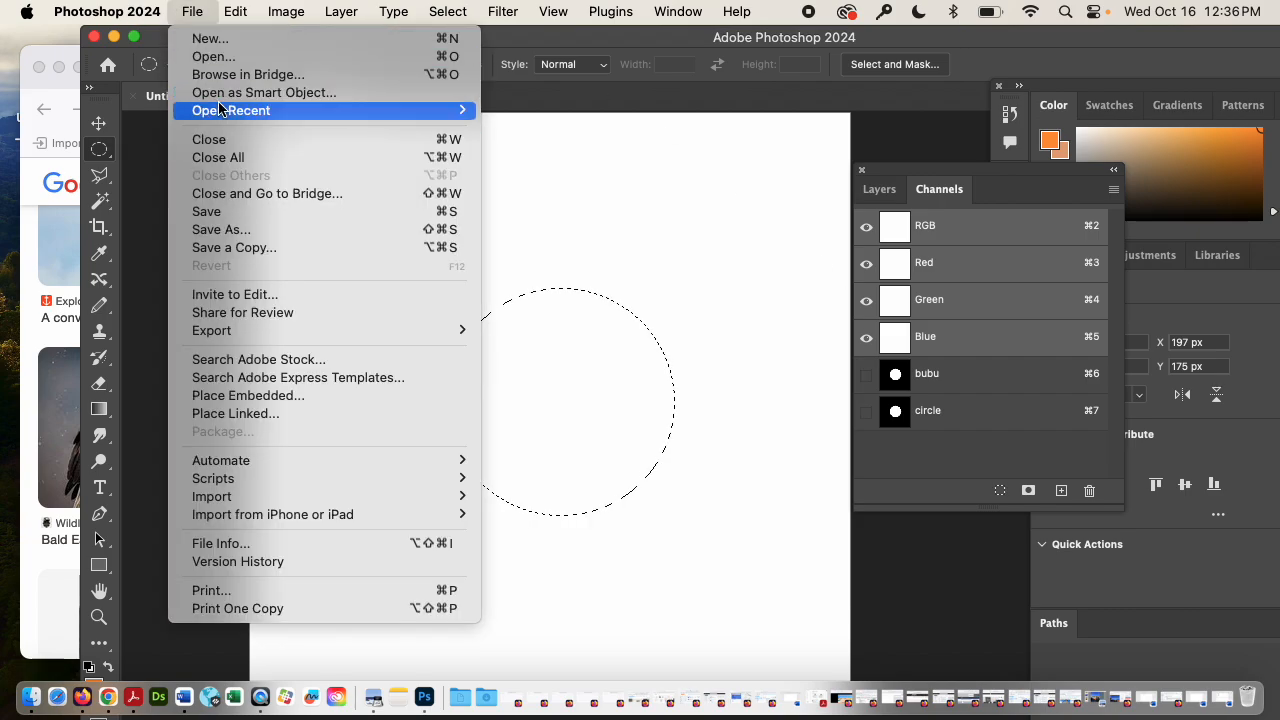
click(224, 57)
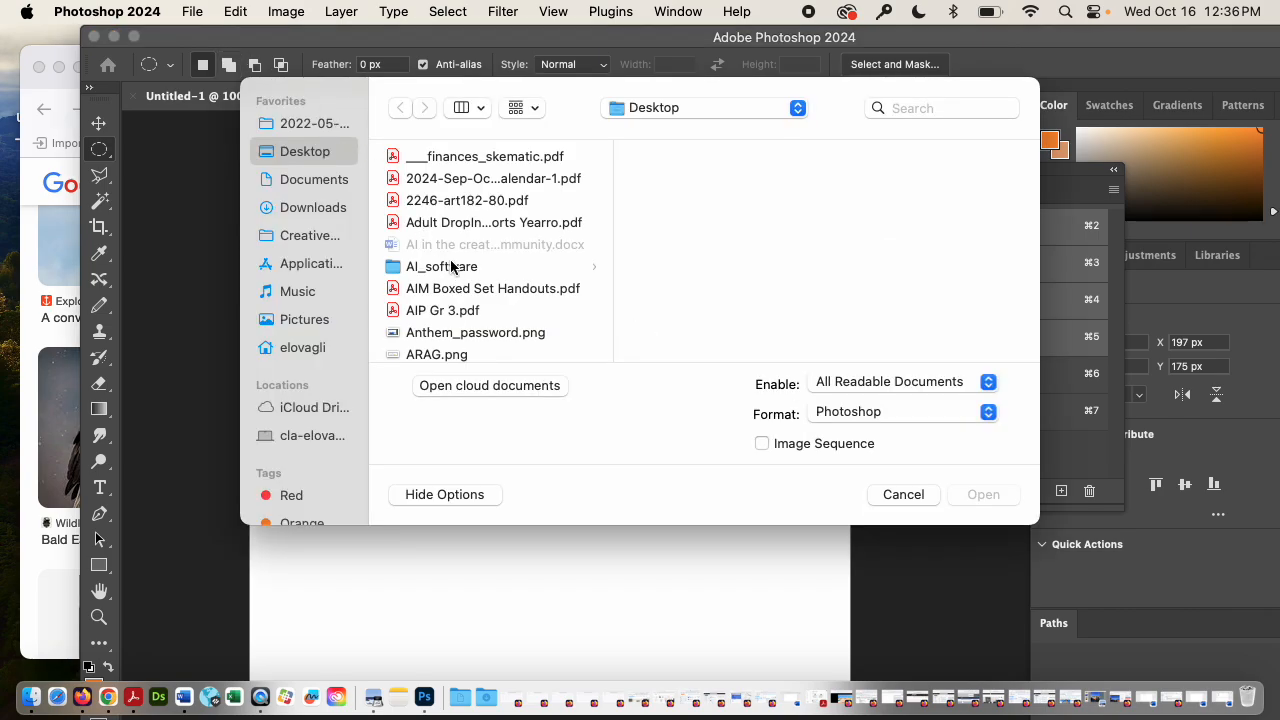
scroll(438, 275, down, 5)
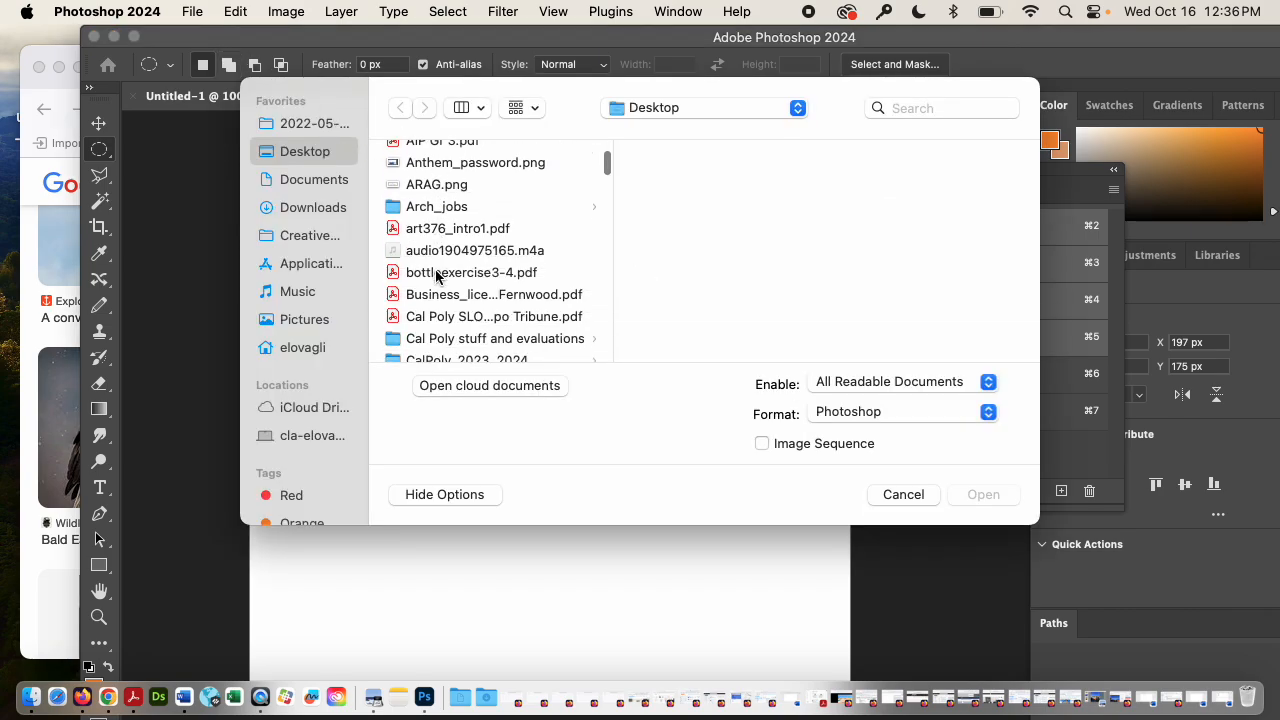
scroll(436, 276, down, 5)
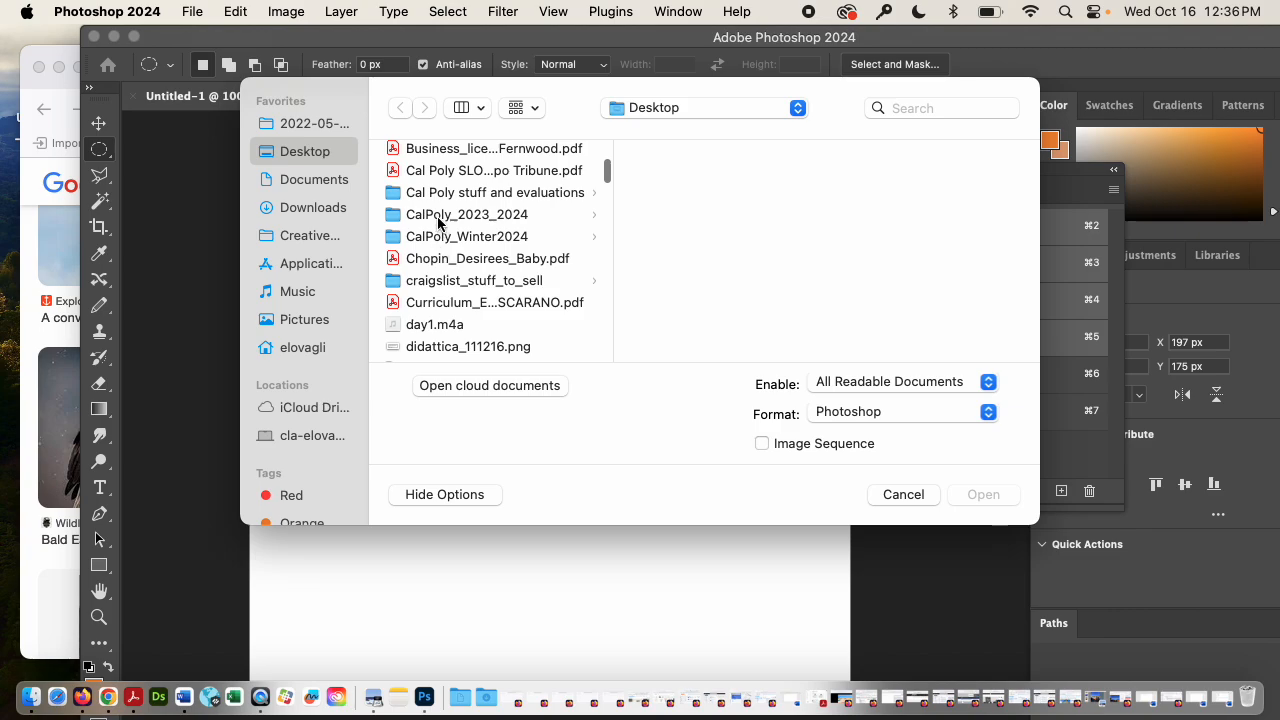
click(438, 214)
scroll(700, 325, down, 2)
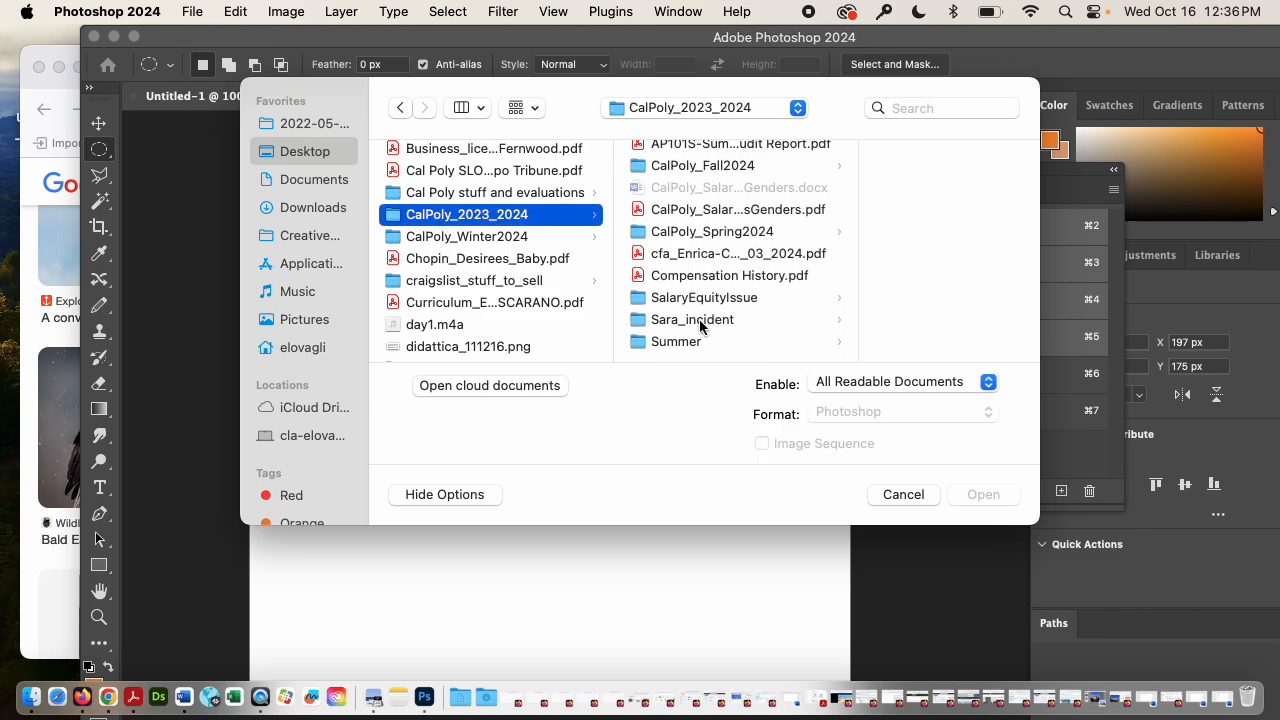
scroll(680, 294, up, 2)
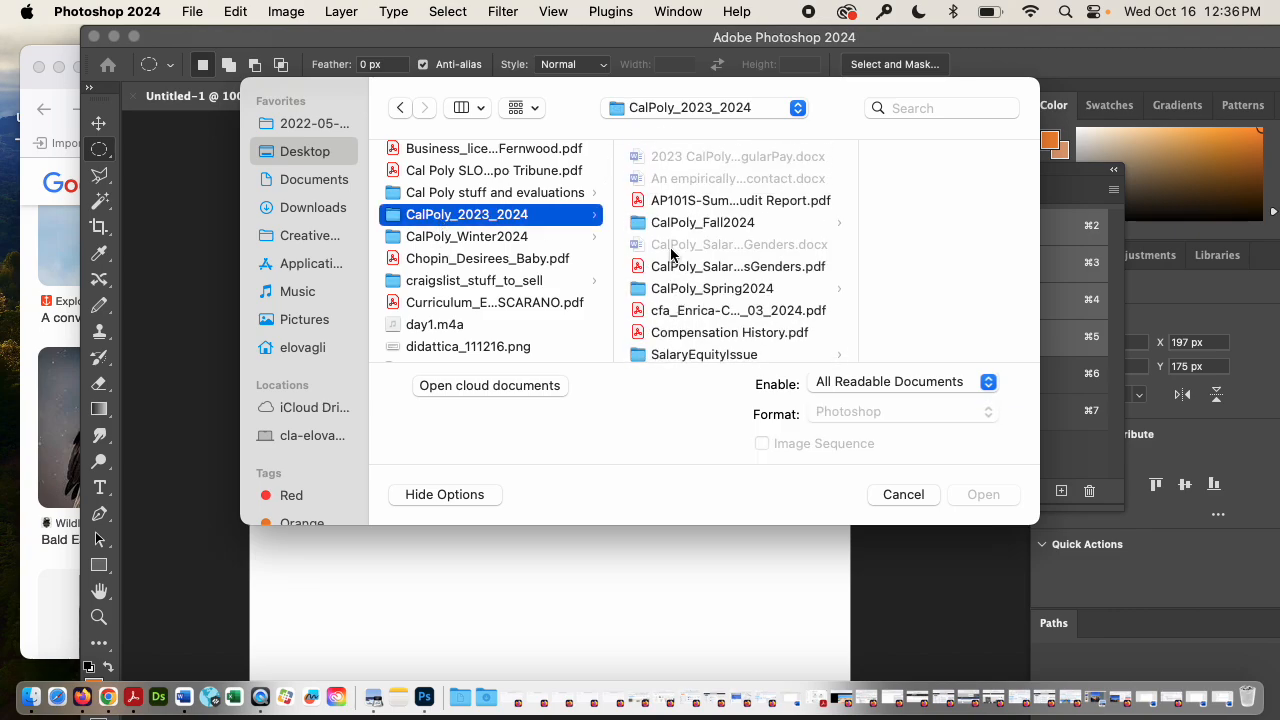
click(672, 222)
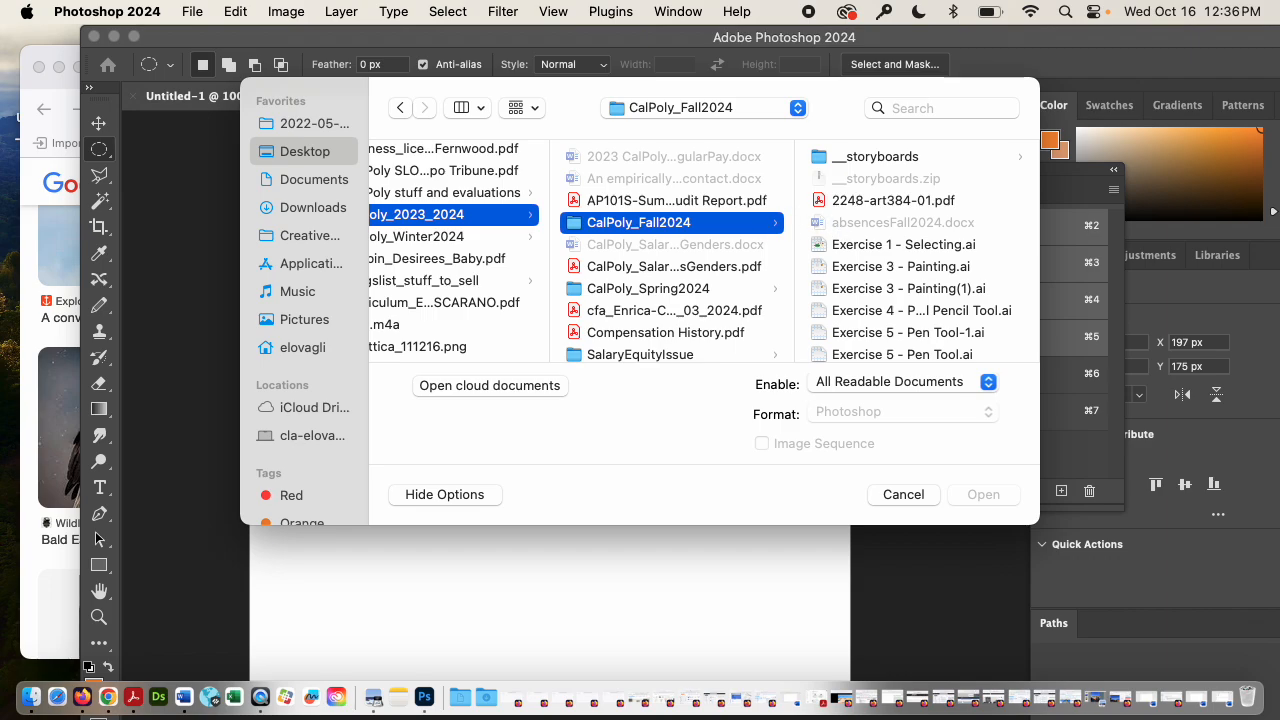
scroll(855, 268, down, 5)
scroll(855, 268, up, 5)
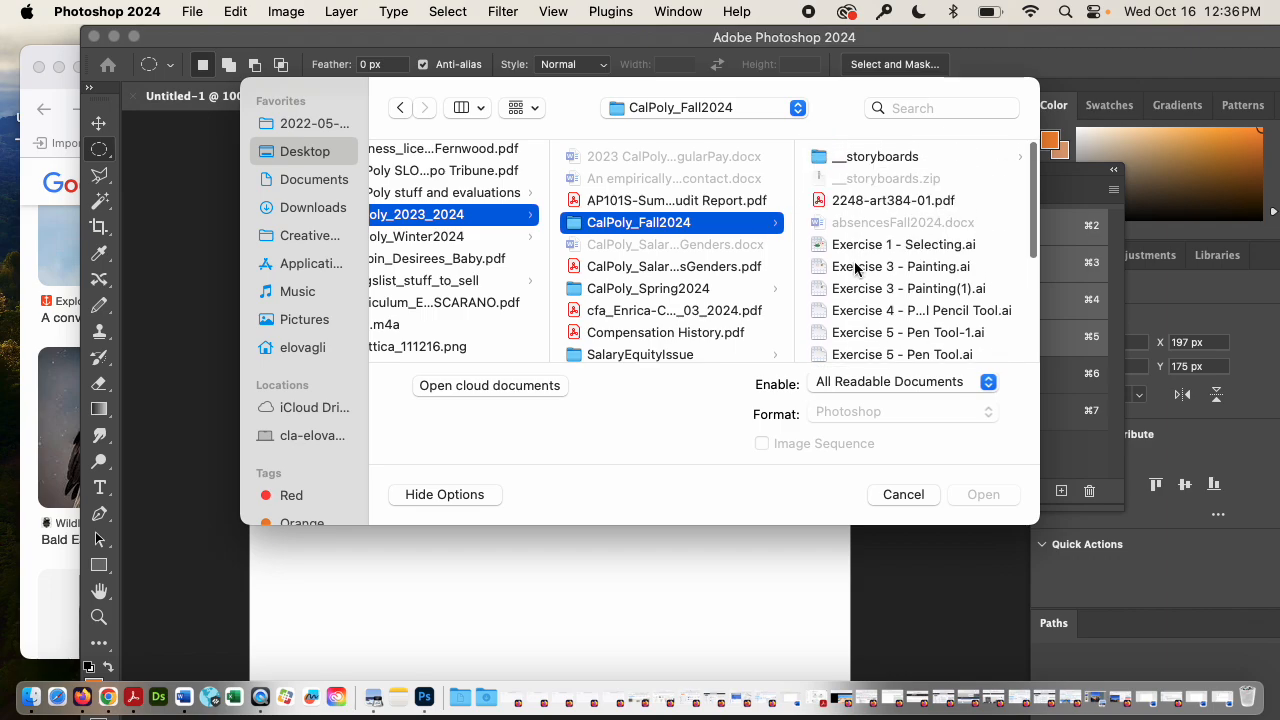
scroll(855, 268, down, 8)
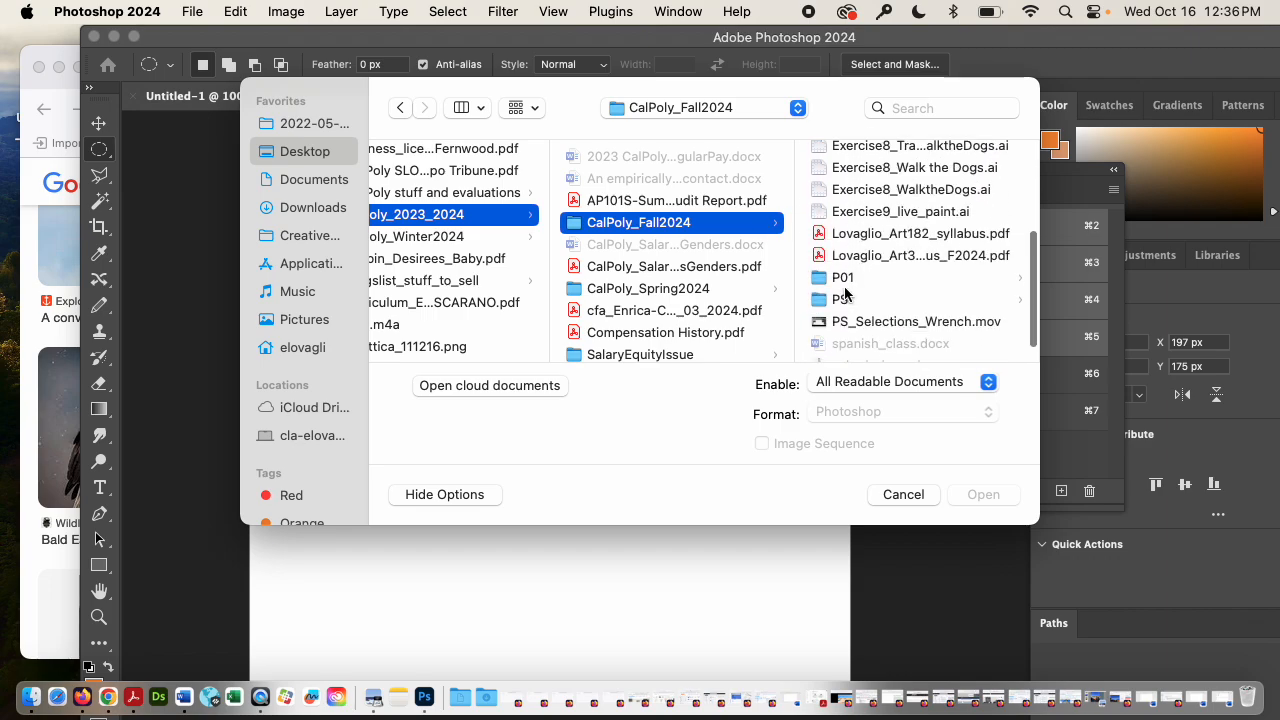
click(843, 298)
click(821, 159)
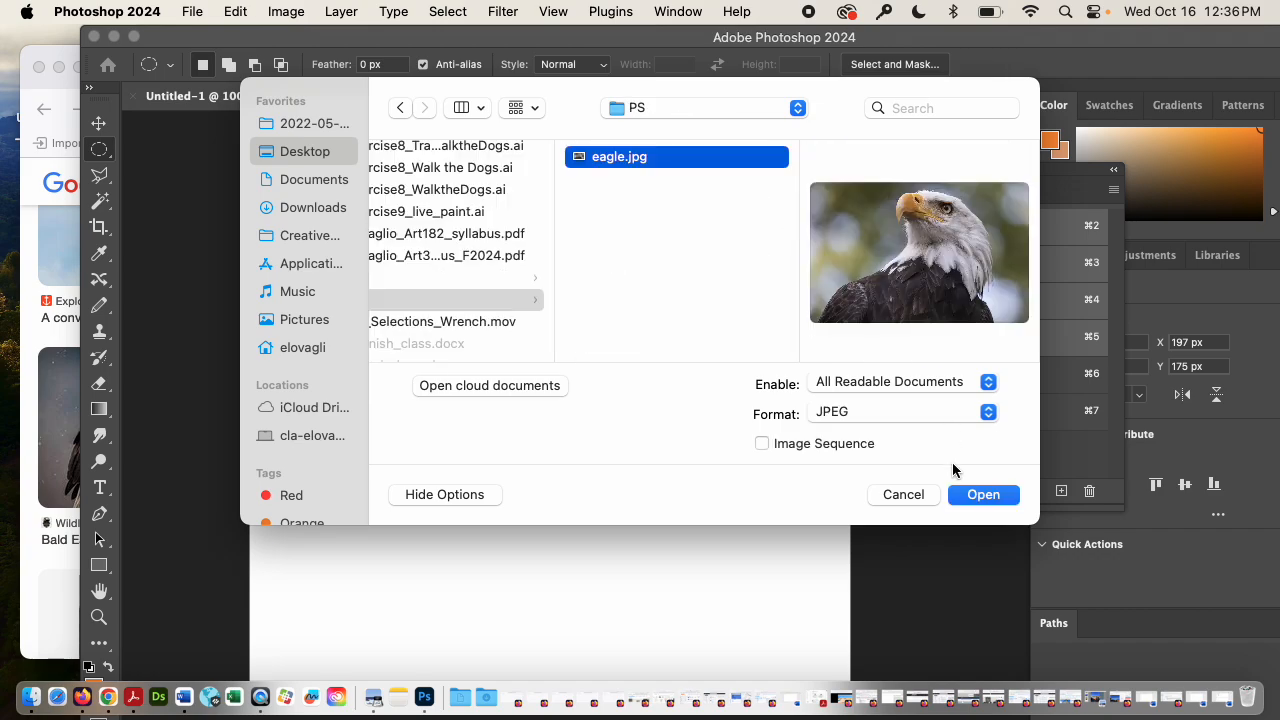
click(983, 494)
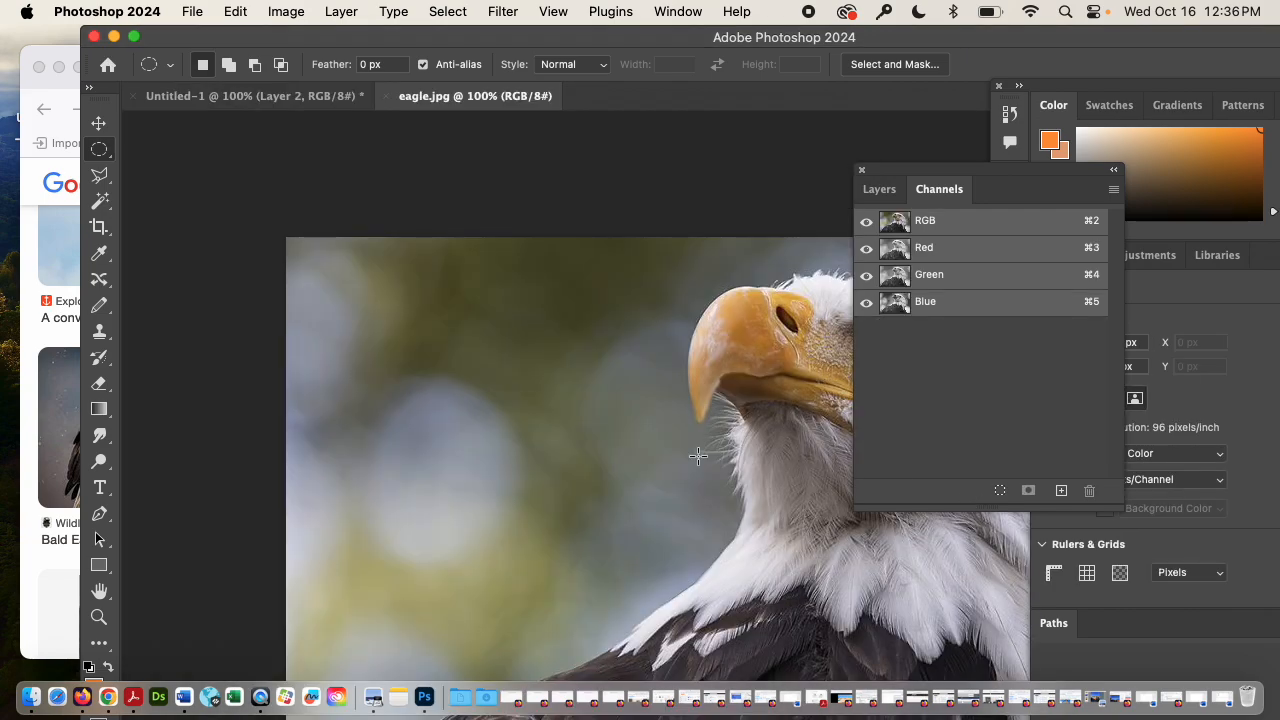
Trace around the eagle's white head and neck with the Magnetic Lasso as a trial selection, and deselect it
scroll(654, 476, right, 5)
scroll(654, 476, down, 3)
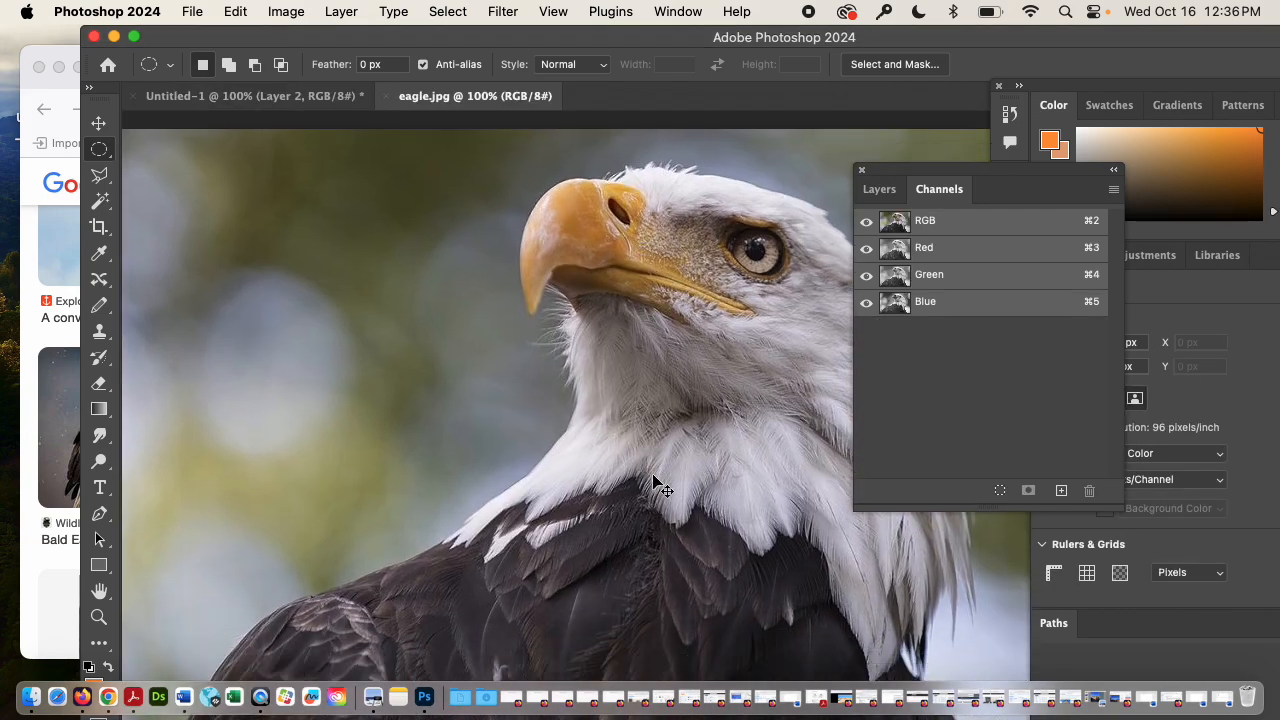
key(super+minus)
scroll(653, 476, right, 2)
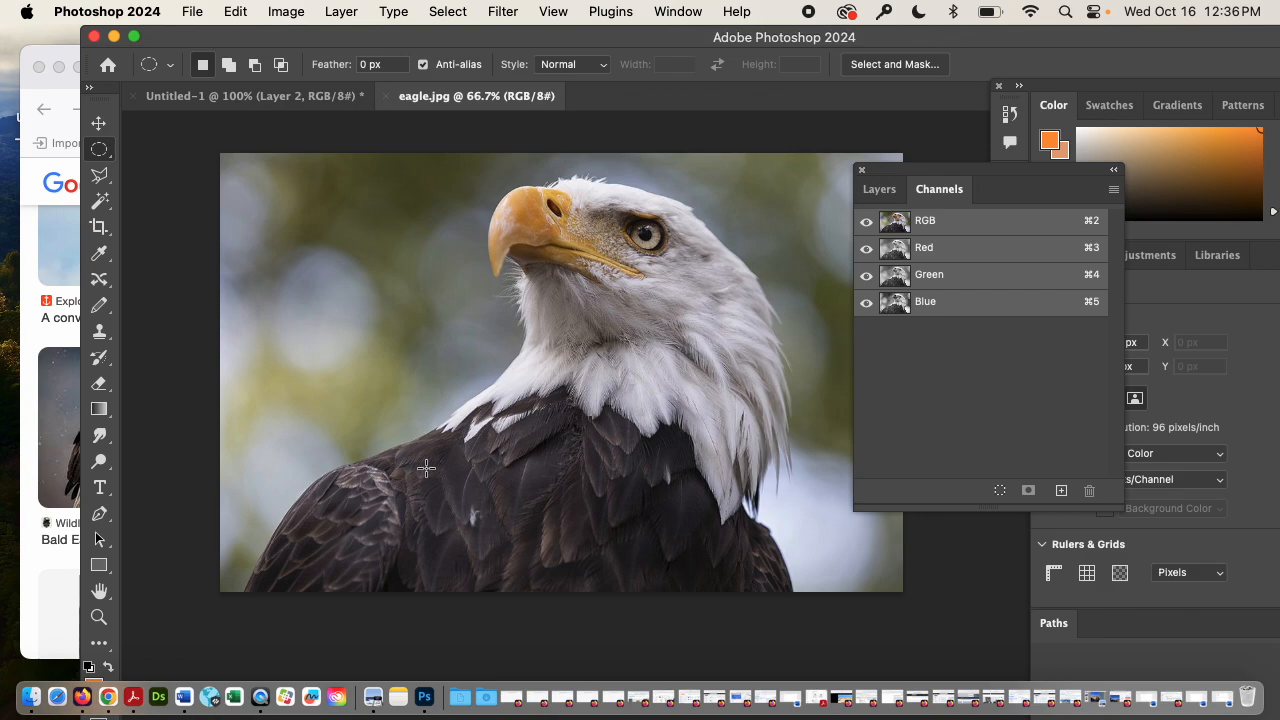
click(97, 182)
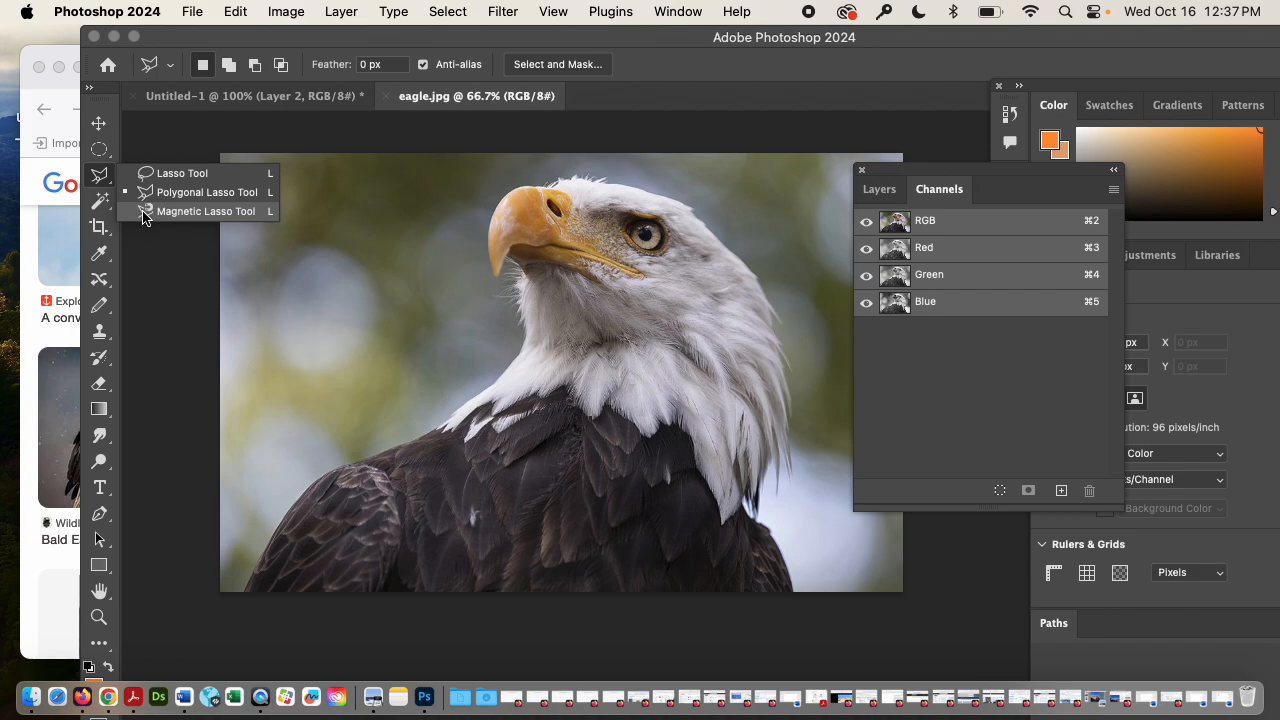
click(143, 213)
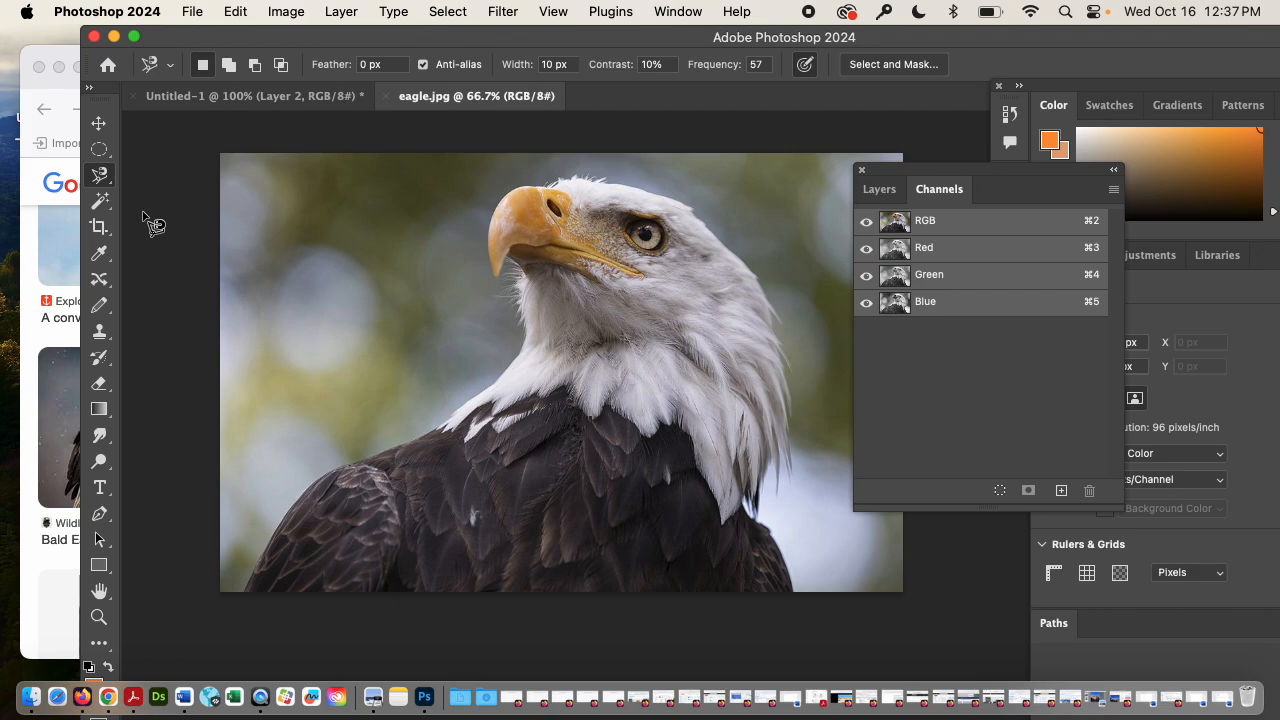
click(437, 429)
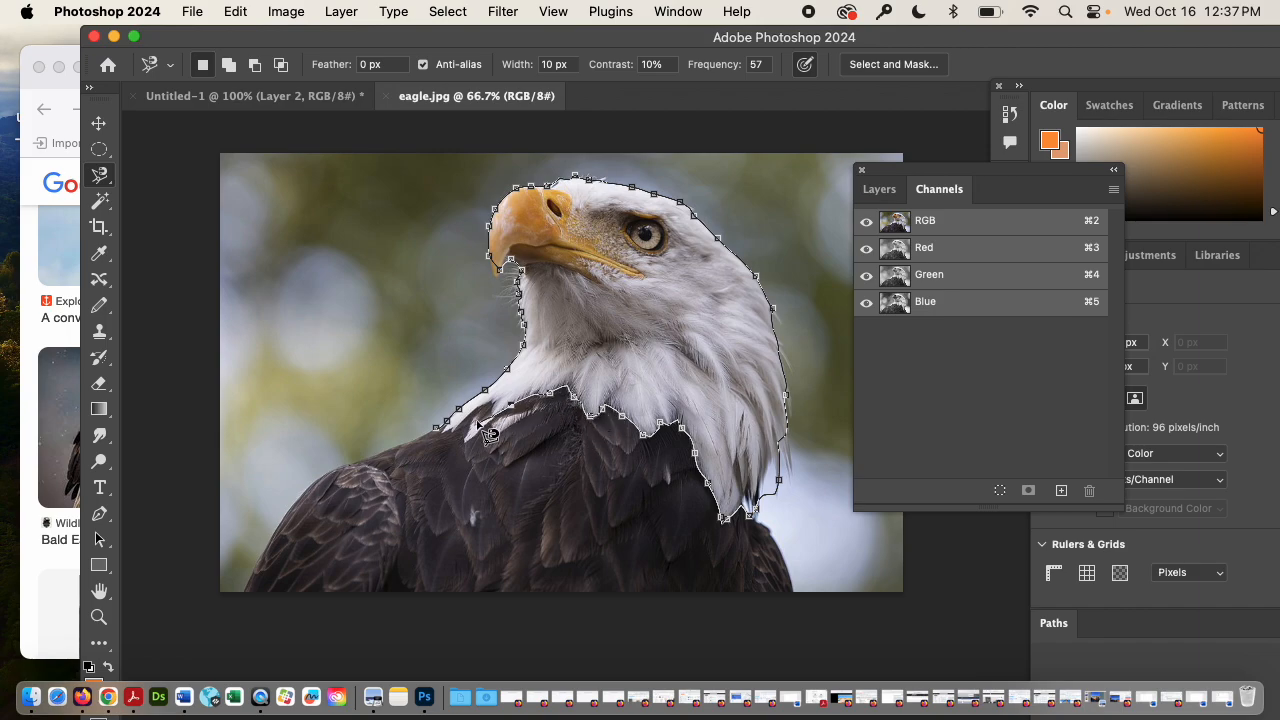
click(441, 431)
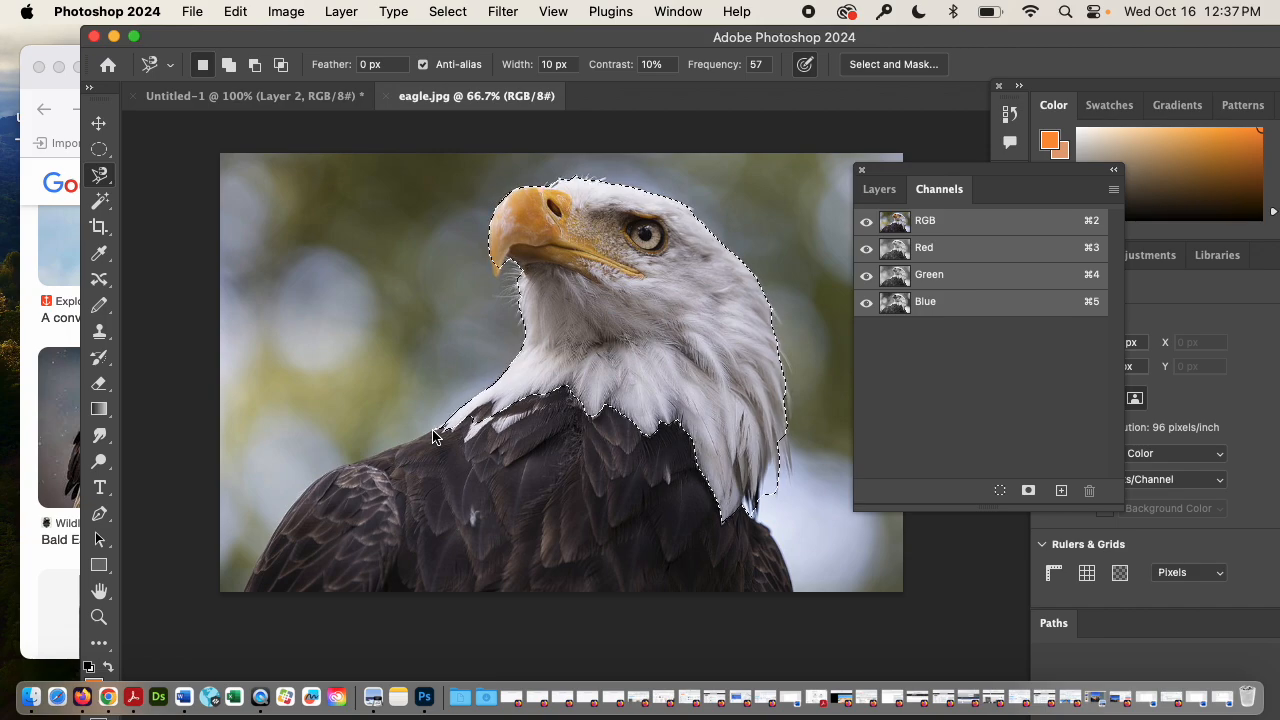
key(super+d)
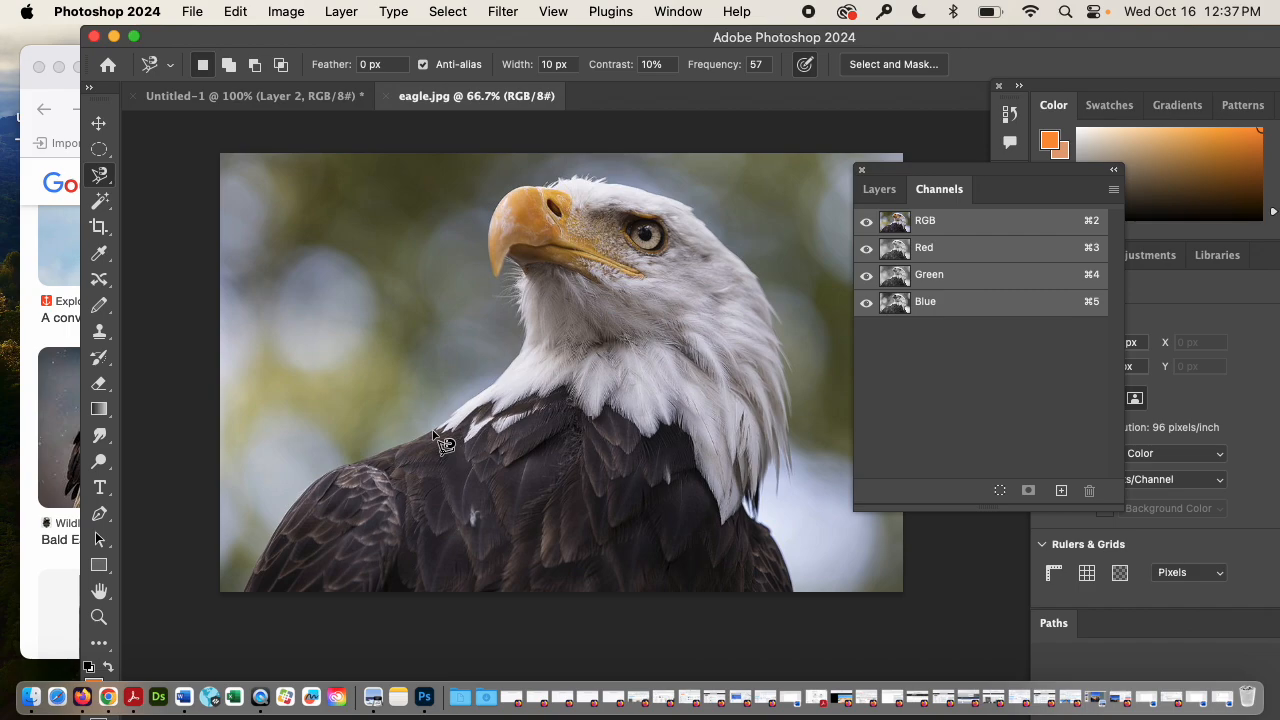
Try the Quick Selection tool by brushing across the eagle's white head and neck, and drop the selection
click(101, 203)
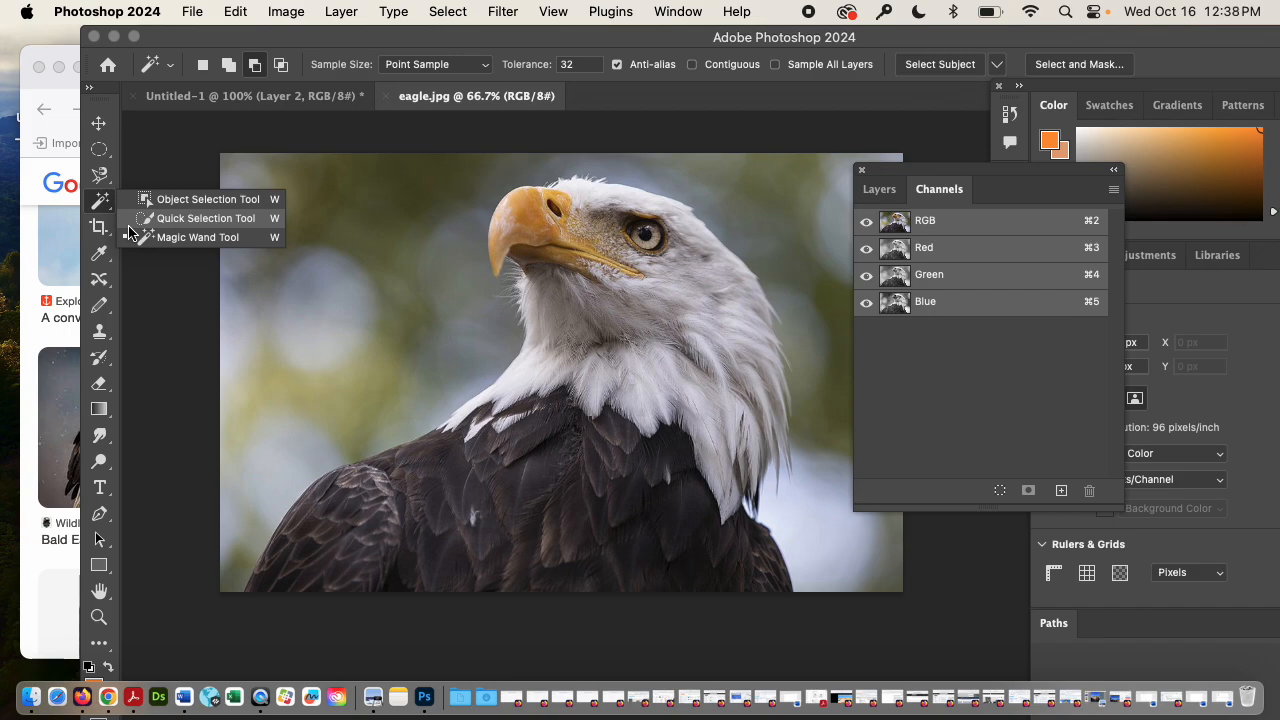
click(128, 226)
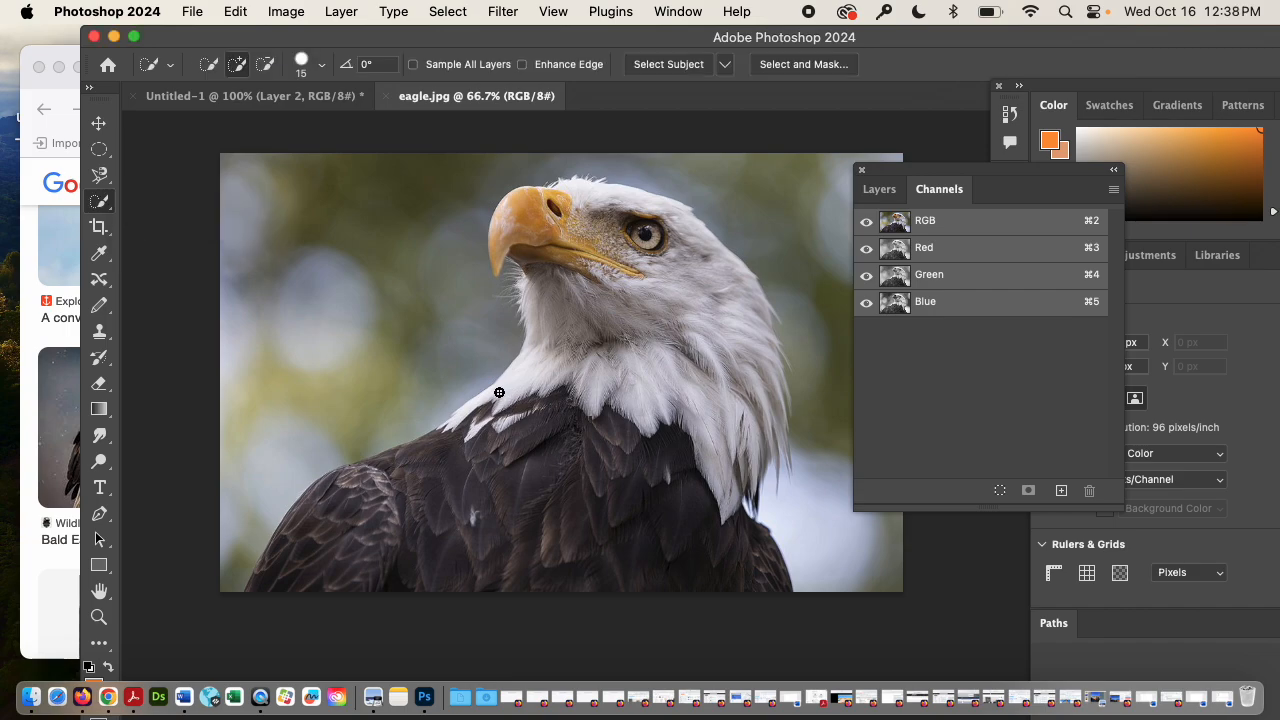
mouse_move(457, 418)
mouse_down()
mouse_move(569, 363)
mouse_move(545, 228)
mouse_move(595, 197)
mouse_move(686, 246)
mouse_move(754, 324)
mouse_move(769, 377)
mouse_move(756, 482)
mouse_up()
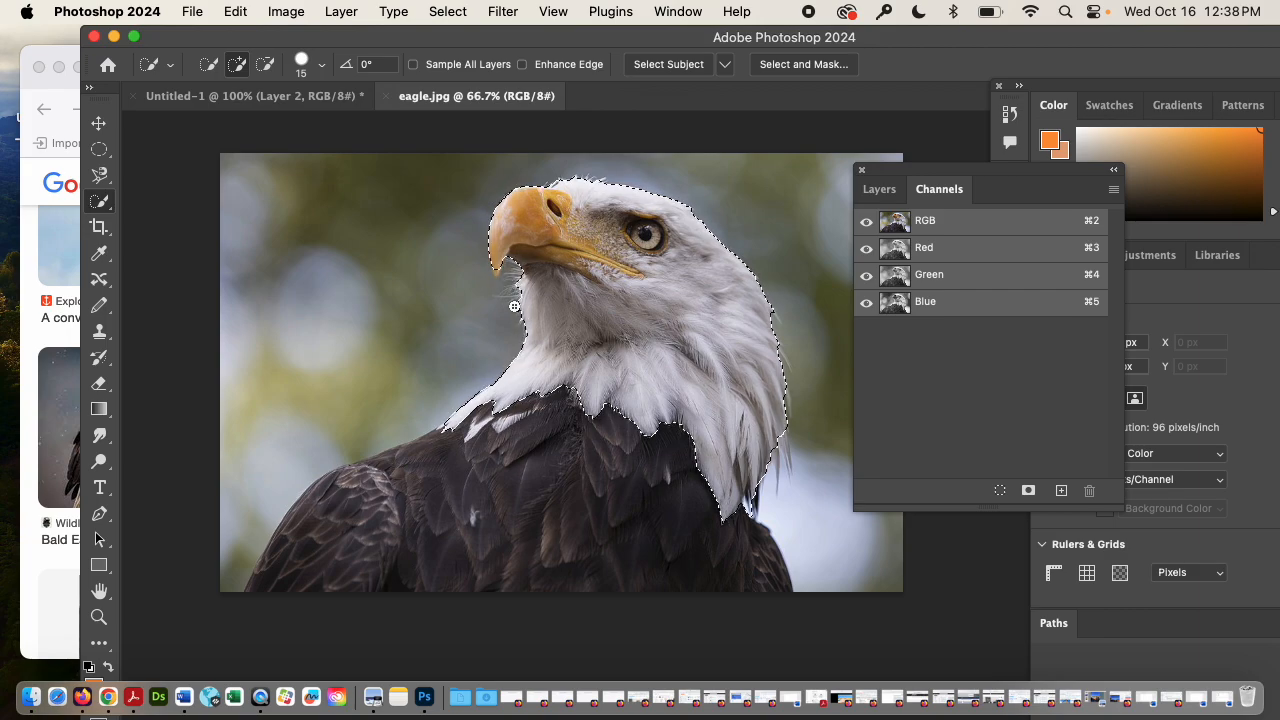
key(super+d)
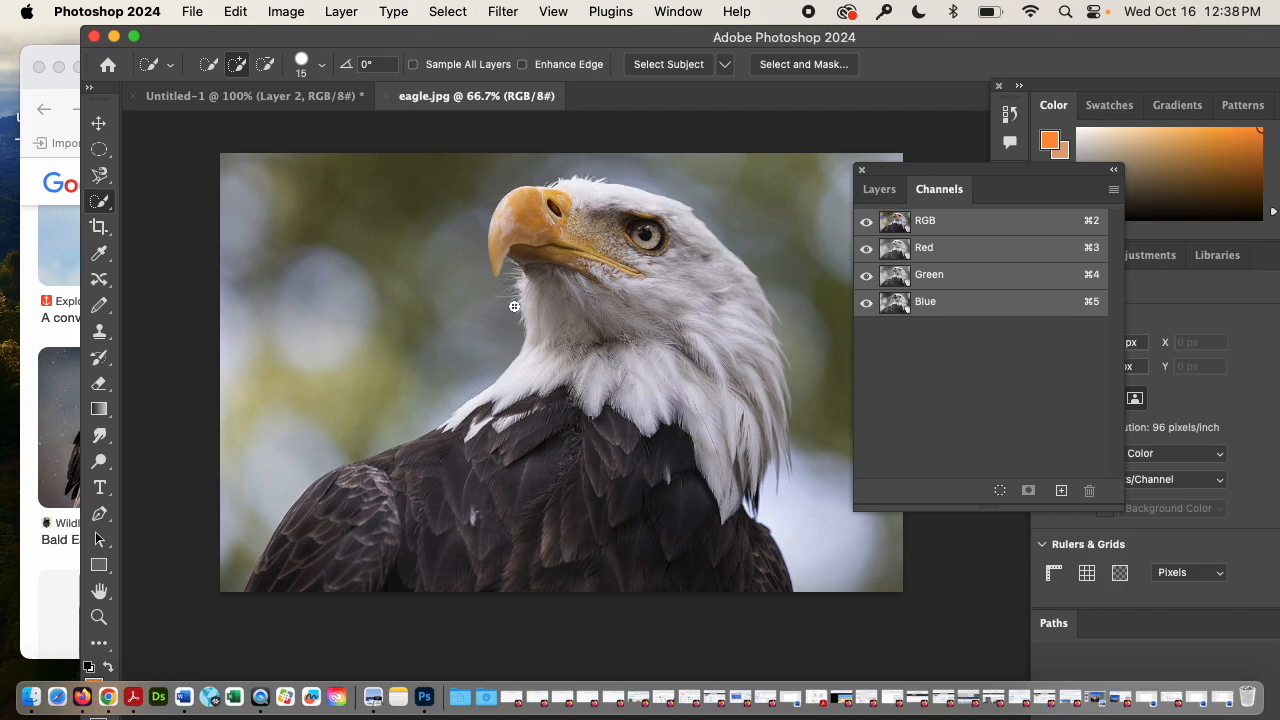
Try selecting the eagle's white feathers by sampling the neck with the Magic Wand
click(99, 205)
click(140, 237)
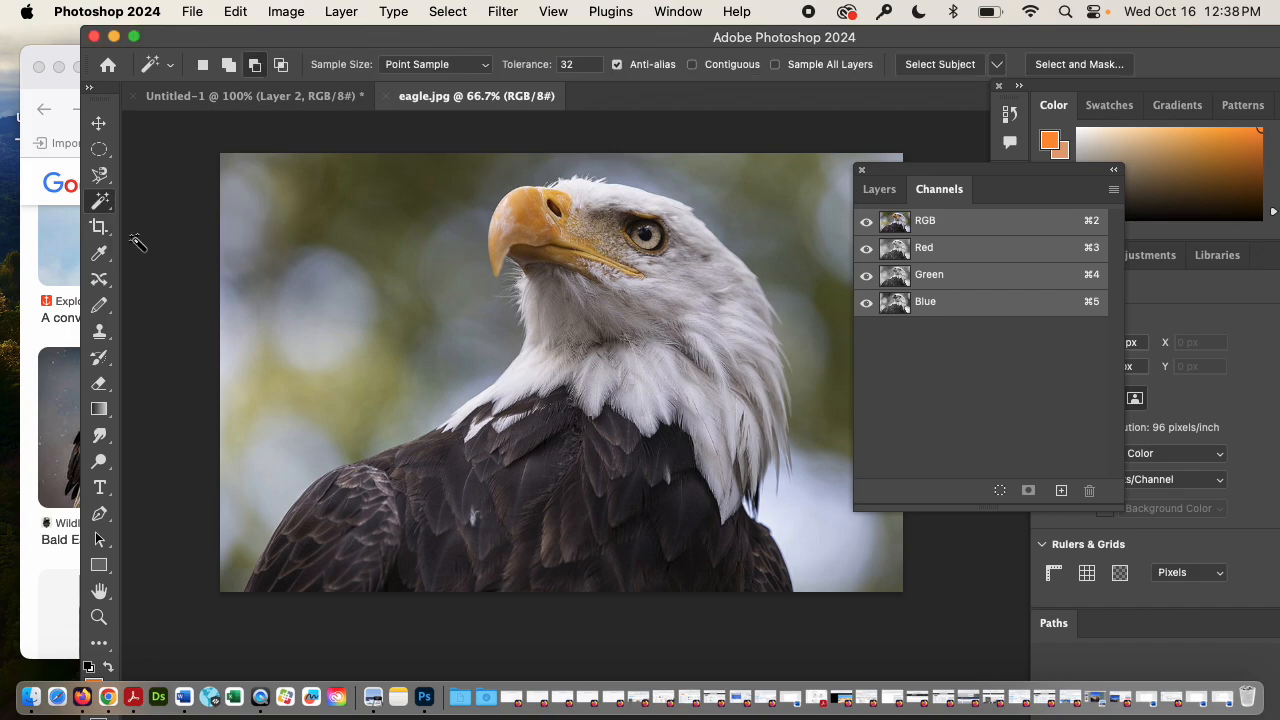
click(704, 342)
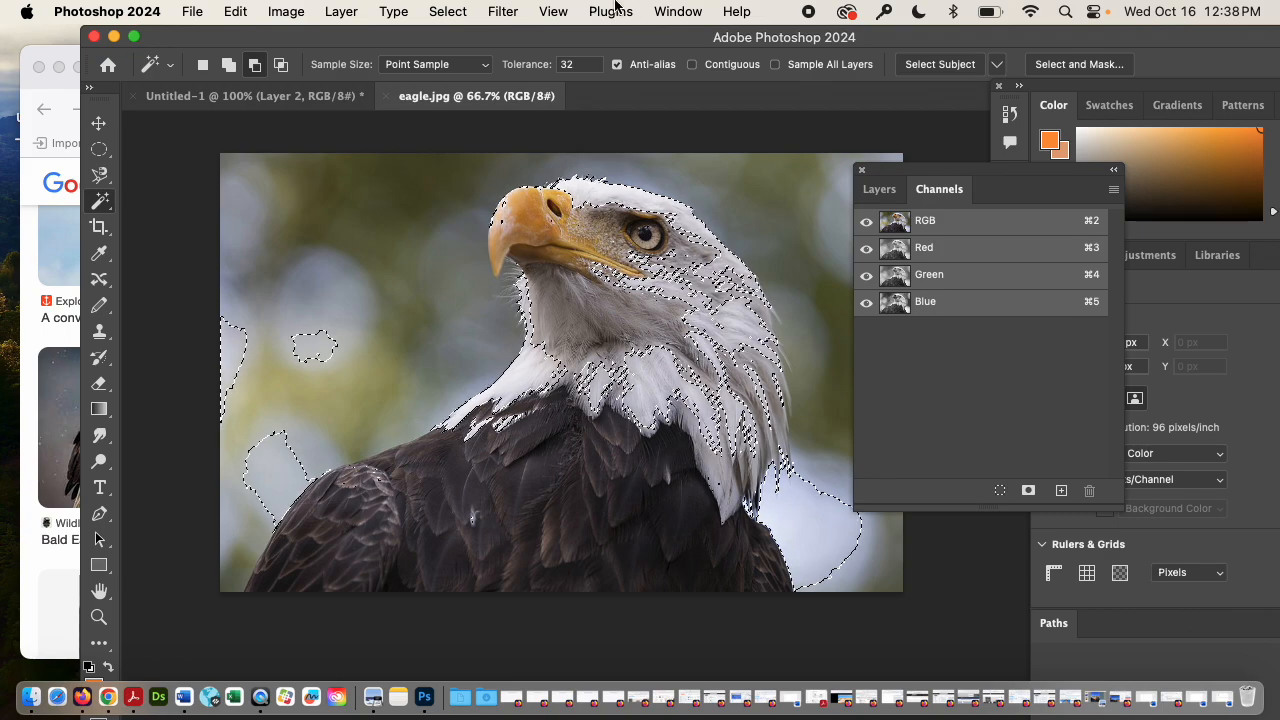
Clear the selection and resample the neck feathers with the Magic Wand at tolerance 50 with Contiguous enabled
click(585, 64)
key(super+d)
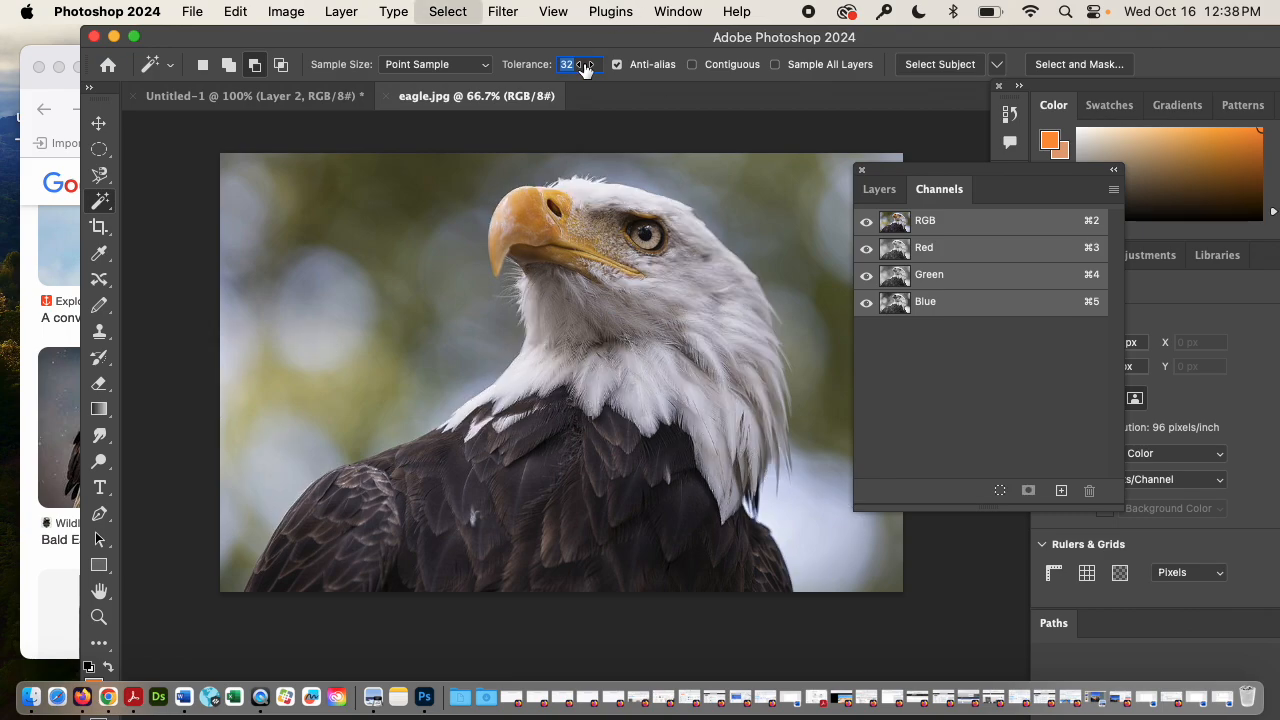
text(50)
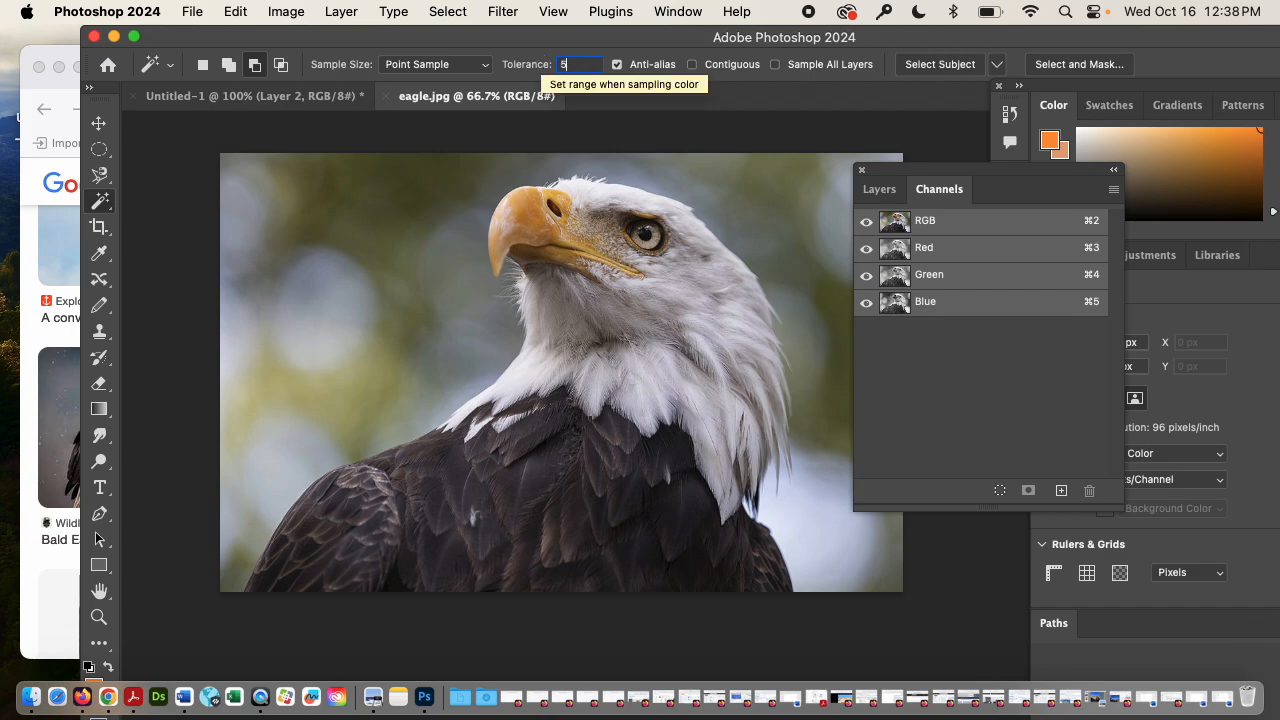
click(692, 65)
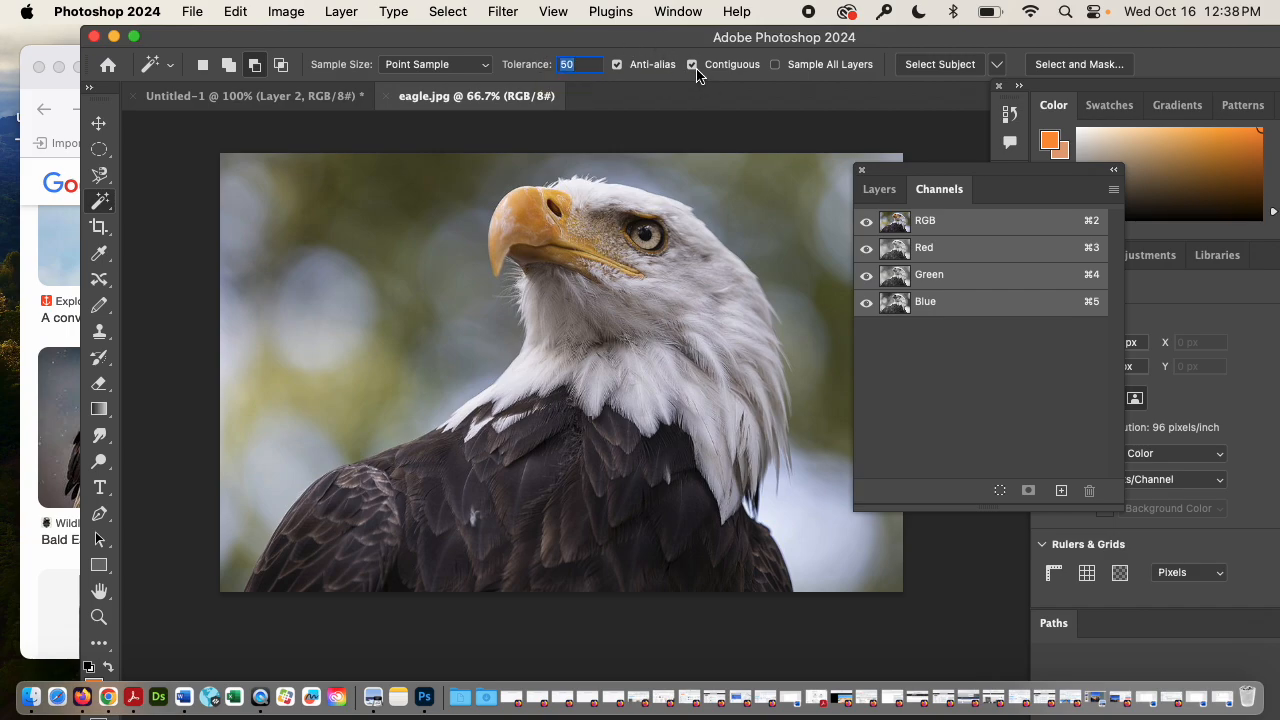
click(707, 334)
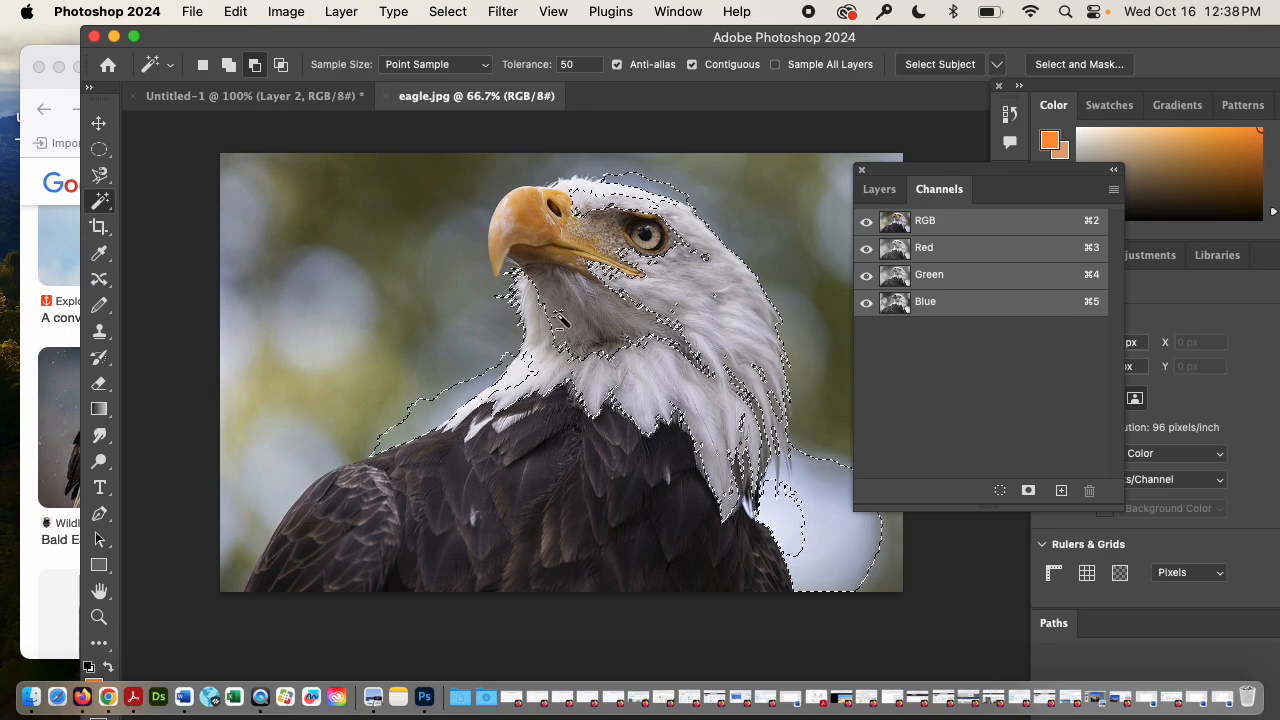
Resample the neck feathers with the Magic Wand with Contiguous disabled, starting from no selection, and deselect the result
click(690, 64)
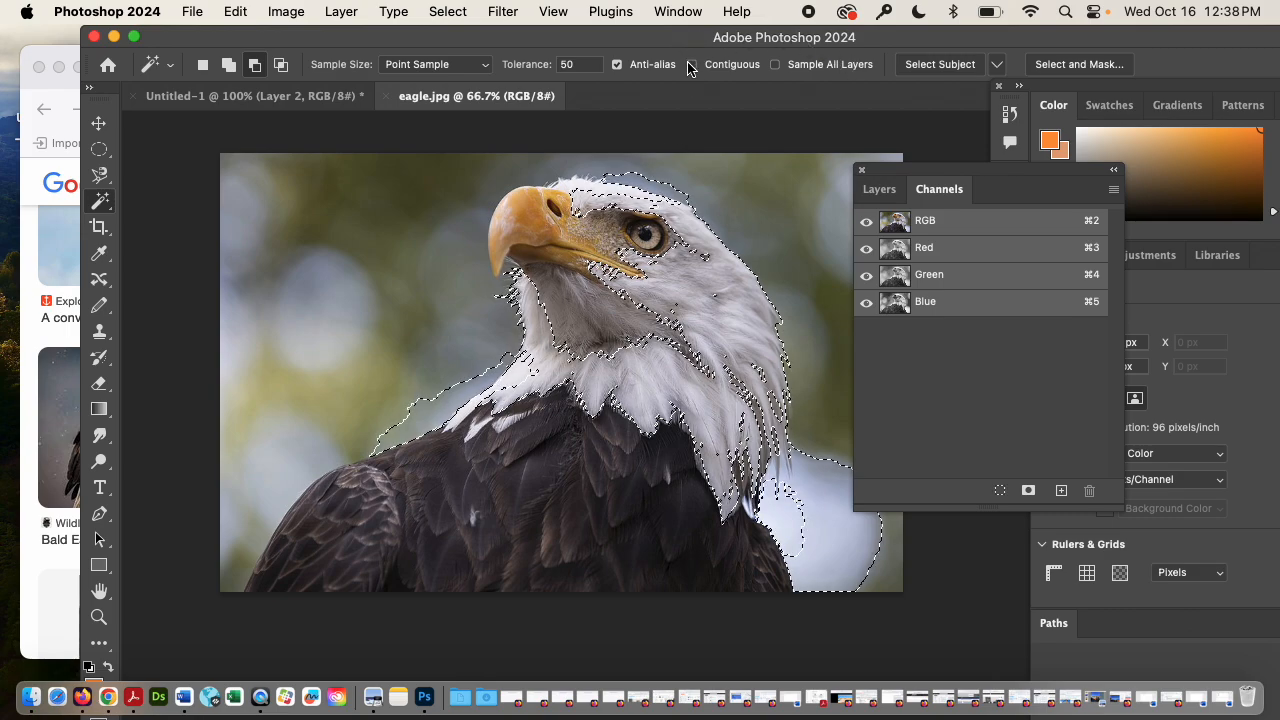
key(super+d)
click(675, 313)
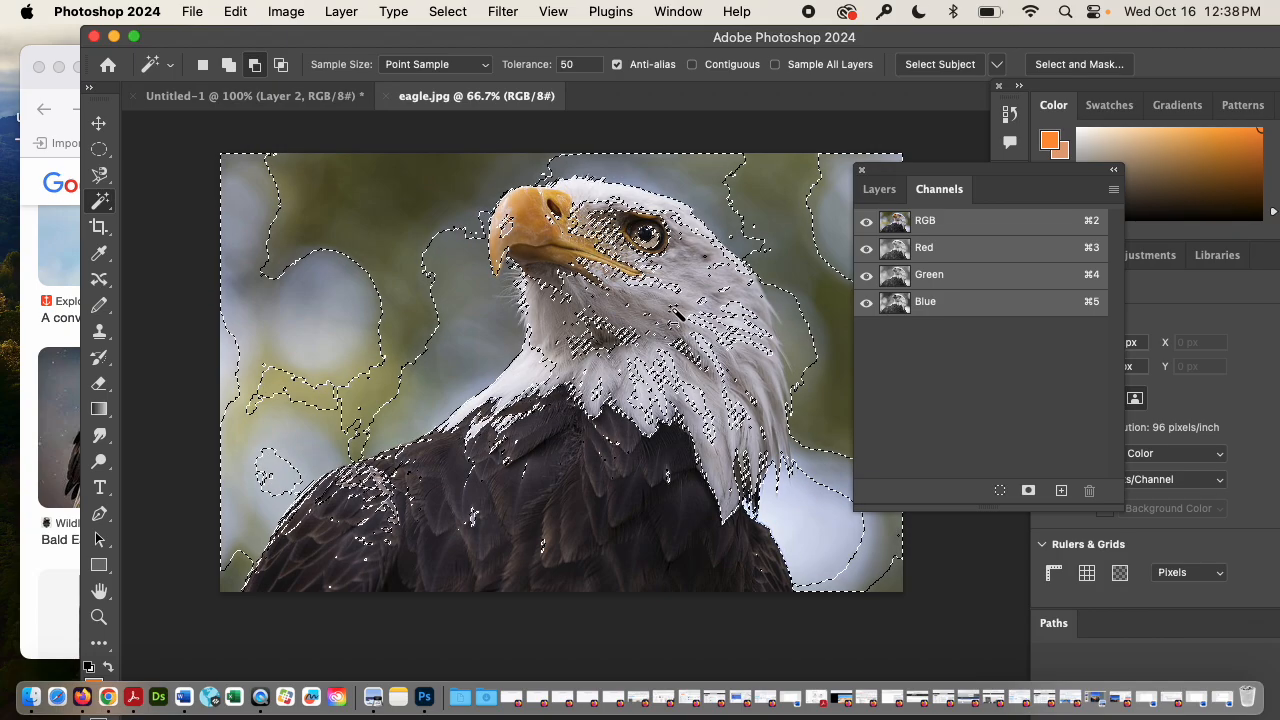
key(super+d)
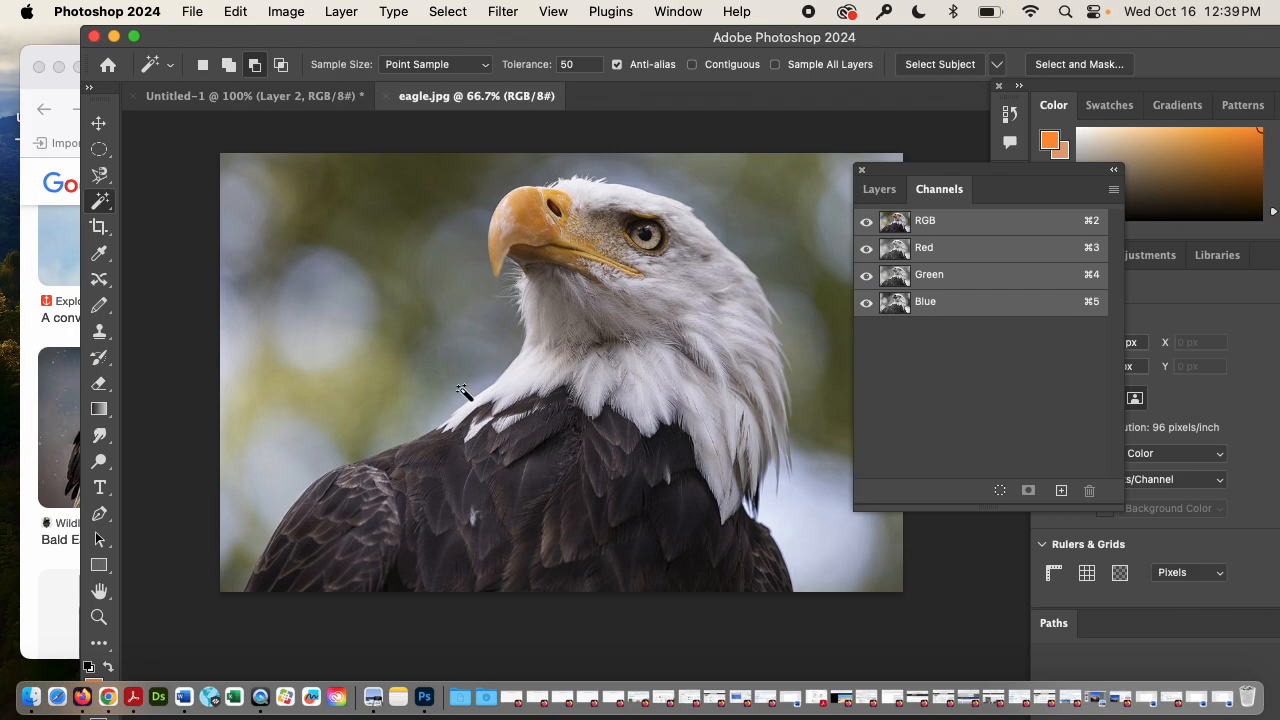
Select the eagle's entire white head, beak and neck with the Quick Selection tool
click(106, 204)
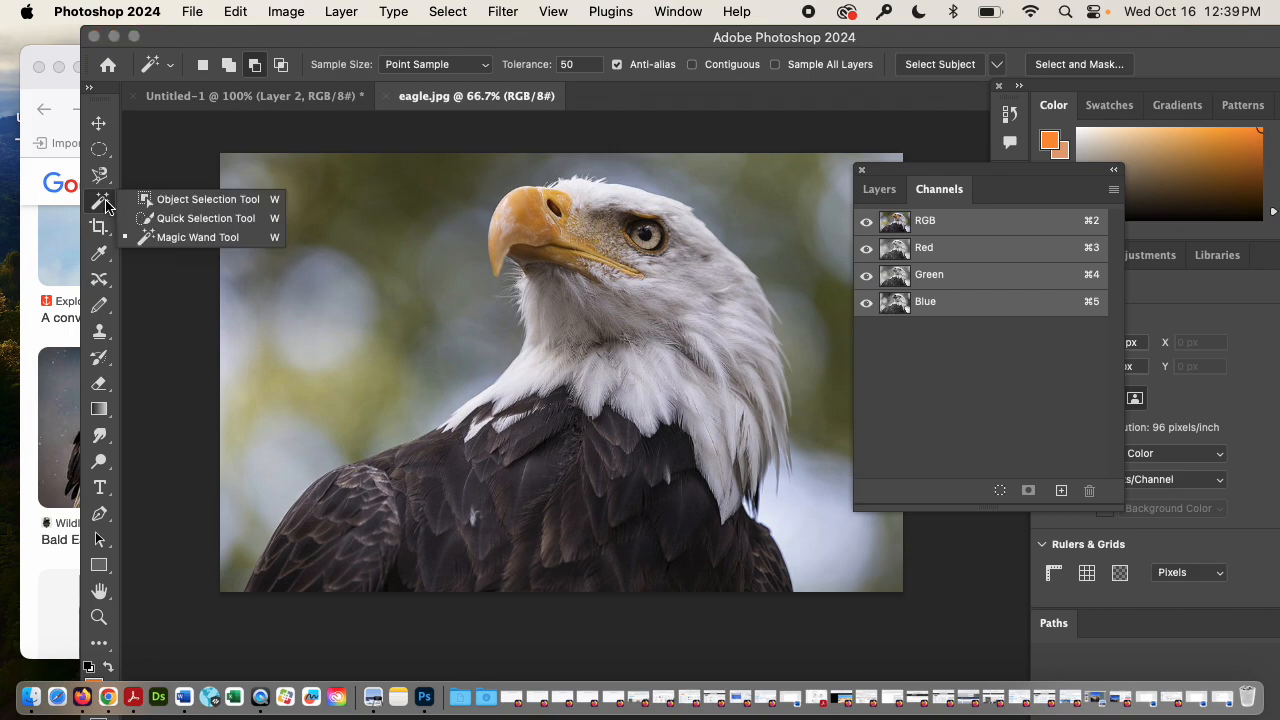
click(175, 218)
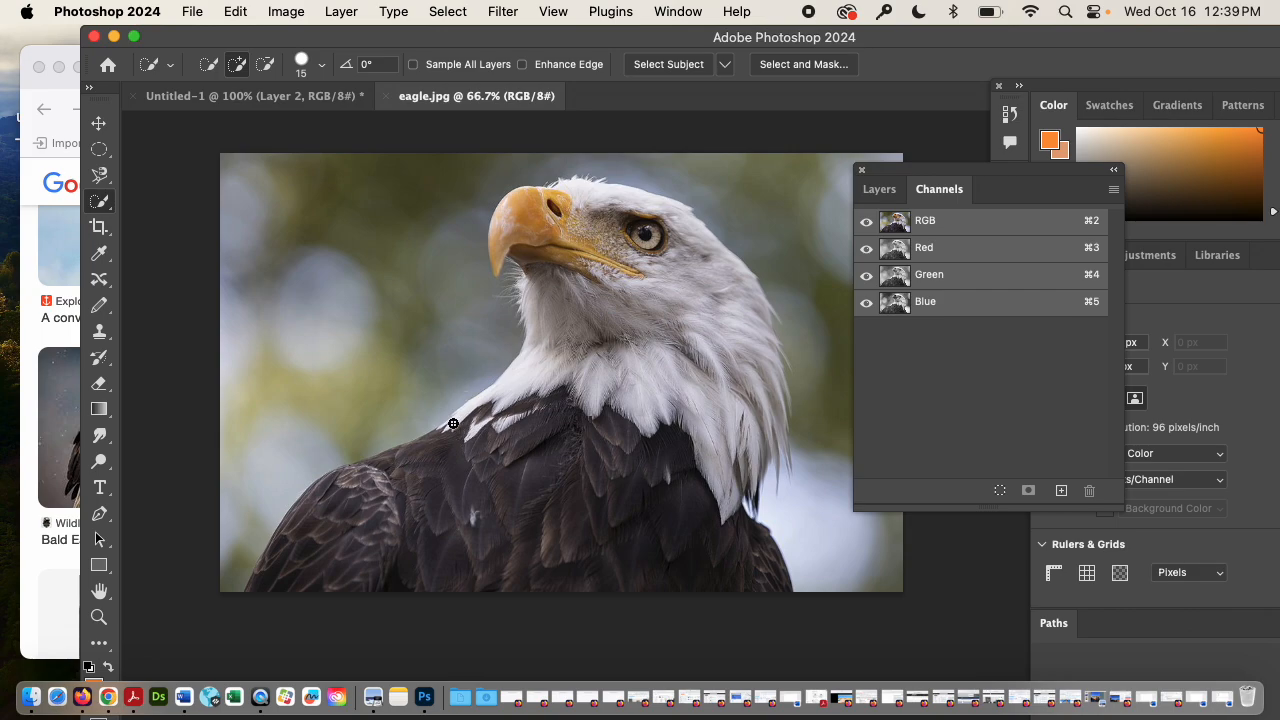
mouse_move(453, 424)
mouse_down()
mouse_move(542, 369)
mouse_move(562, 326)
mouse_move(527, 242)
mouse_move(539, 211)
mouse_move(590, 200)
mouse_move(640, 222)
mouse_move(763, 346)
mouse_move(772, 393)
mouse_move(744, 461)
mouse_up()
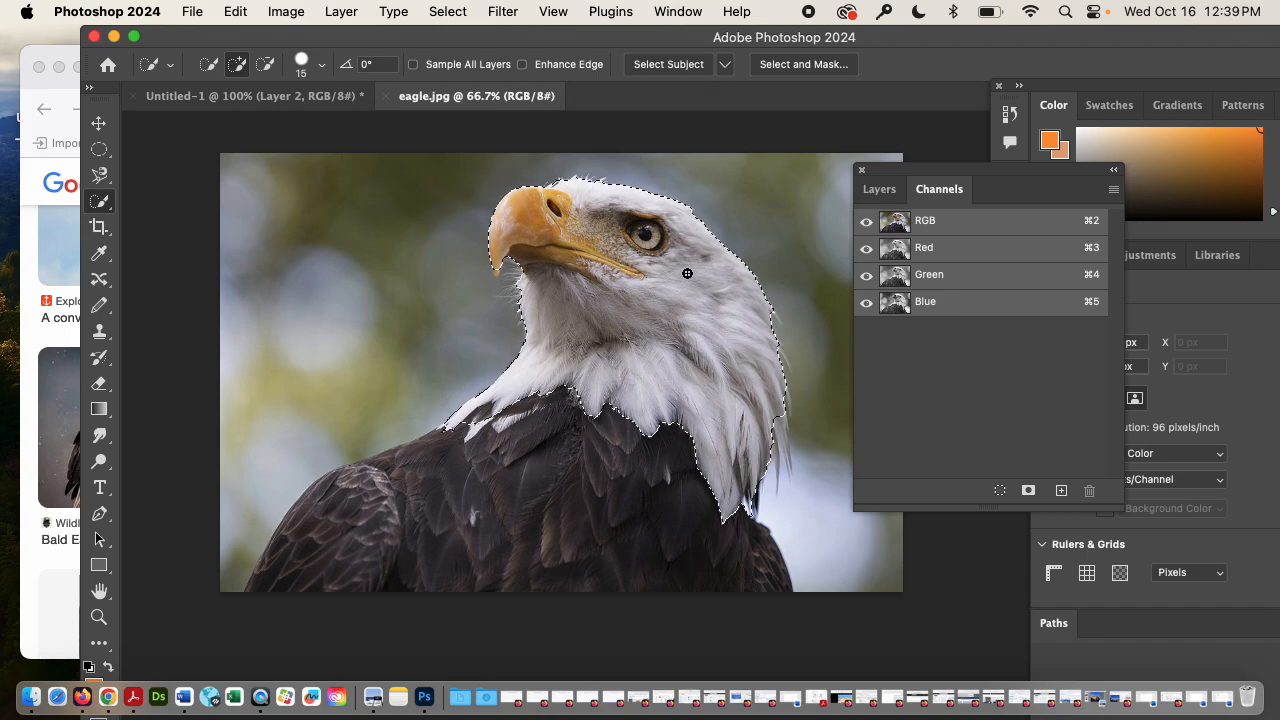
Reposition the application window and show the eagle head selection as a Quick Mask
double_click(290, 38)
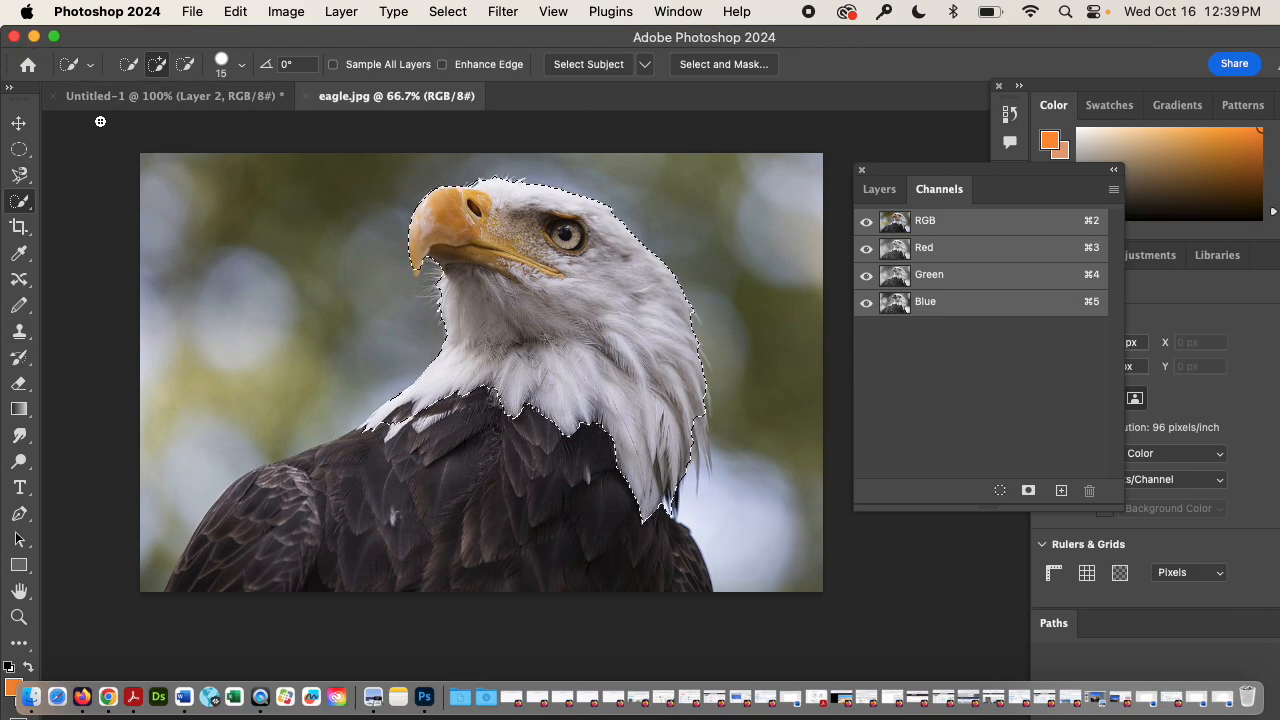
drag(136, 37, 124, 4)
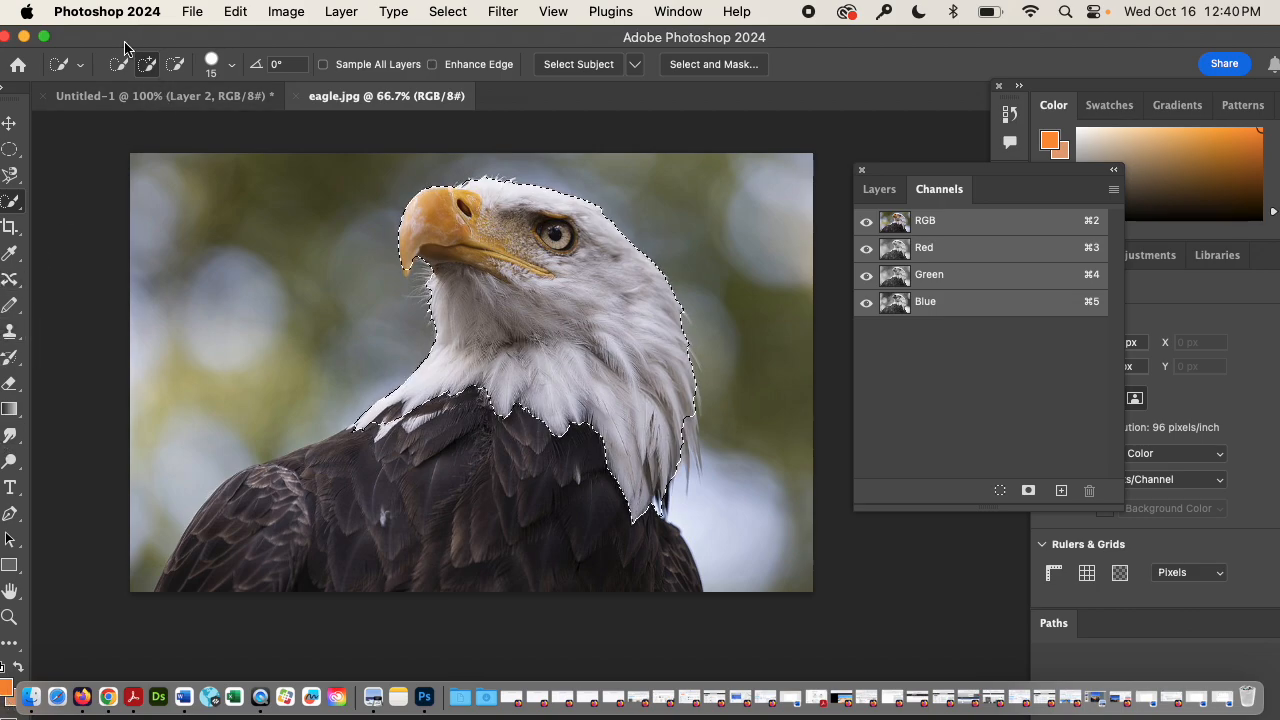
mouse_move(113, 42)
mouse_down()
mouse_move(209, 38)
mouse_move(108, 34)
mouse_up()
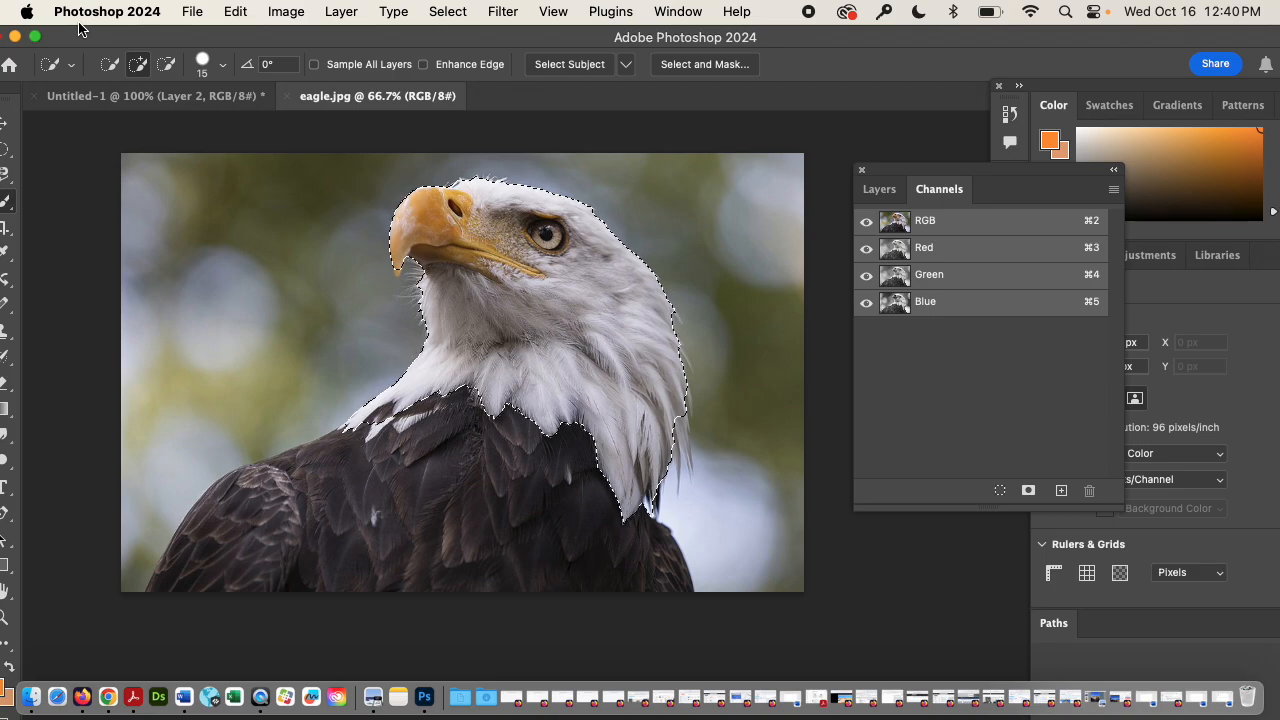
key(q)
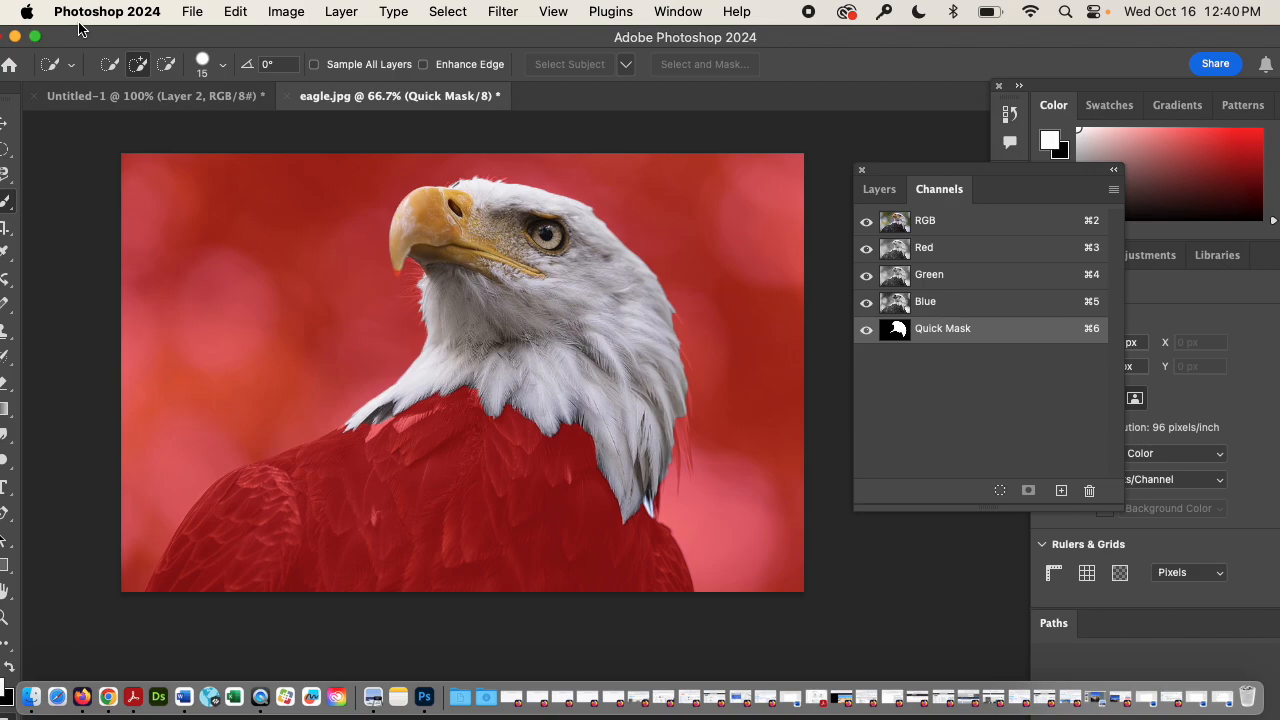
mouse_move(92, 33)
mouse_down()
mouse_move(122, 38)
mouse_move(69, 30)
mouse_up()
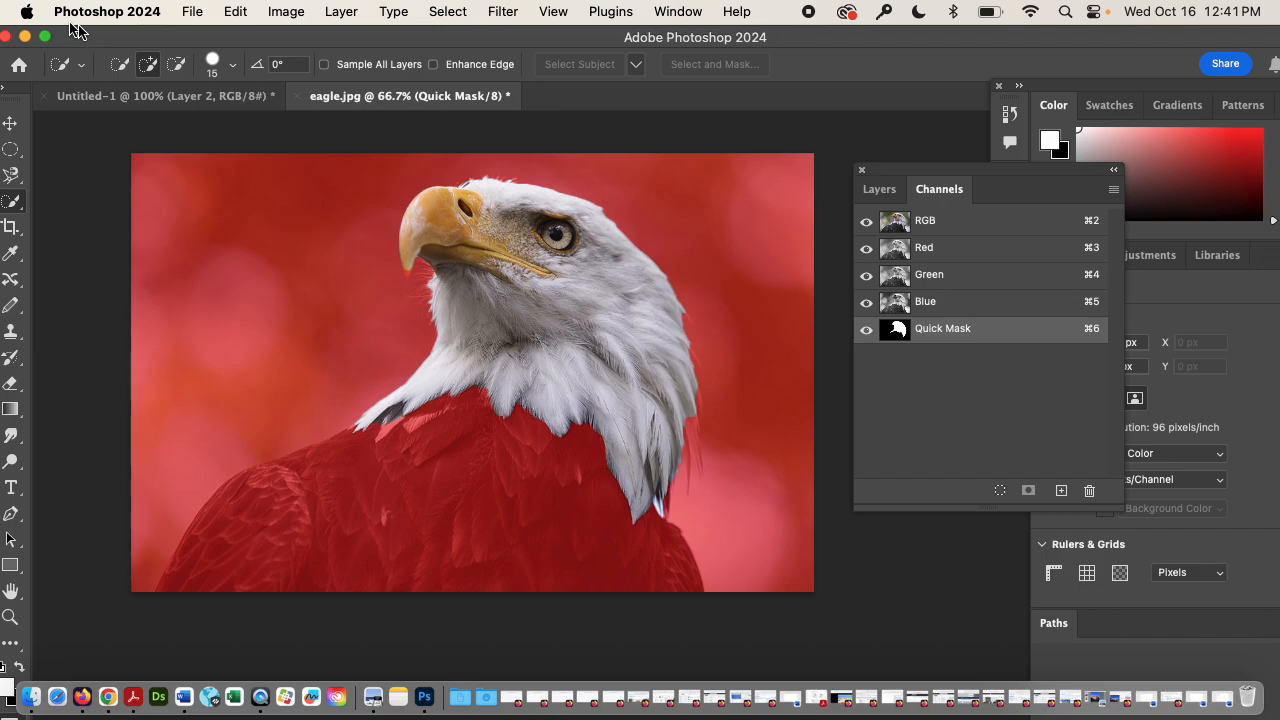
Add a spot on the eagle's chest to the selection by painting white in the Quick Mask with a size 80 pencil, and exit the mask
key(b)
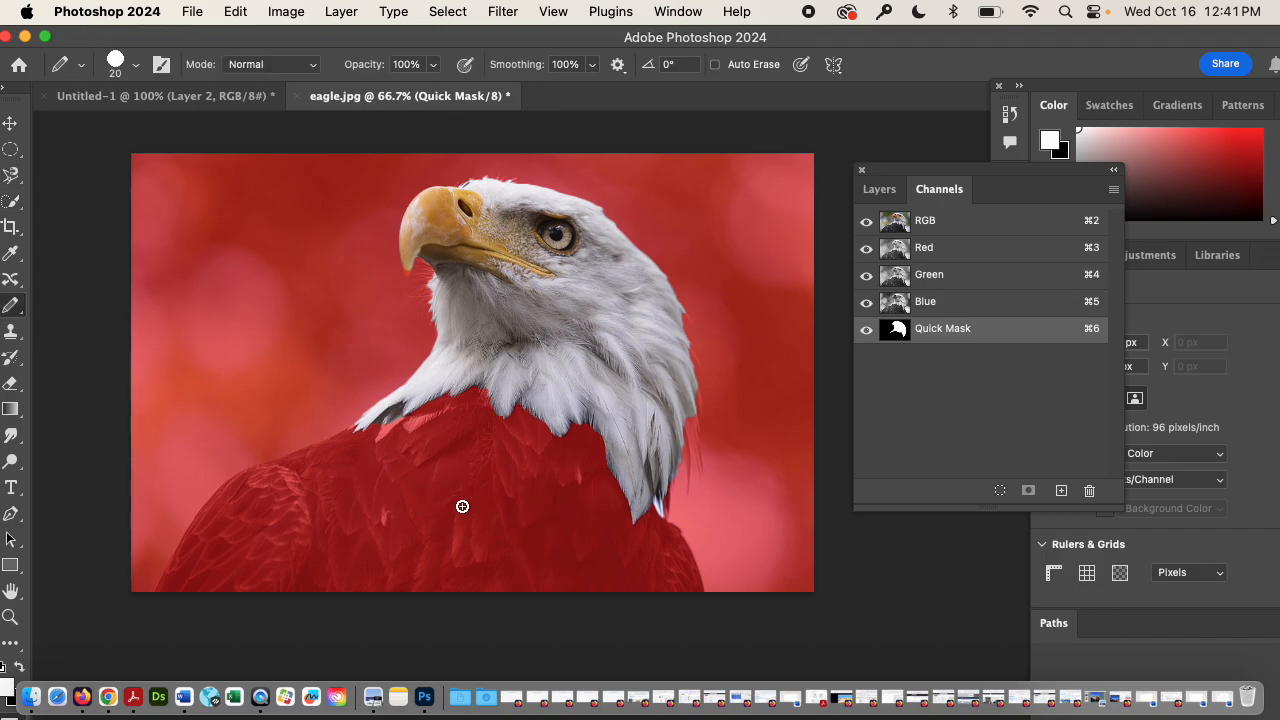
key(bracketright)
key(bracketright)
key(bracketright)
key(bracketright)
key(bracketright)
key(bracketright)
mouse_move(460, 471)
mouse_down()
mouse_move(502, 476)
mouse_move(496, 516)
mouse_move(432, 473)
mouse_move(559, 495)
mouse_move(459, 528)
mouse_move(497, 445)
mouse_move(517, 545)
mouse_move(473, 450)
mouse_move(527, 511)
mouse_move(473, 473)
mouse_up()
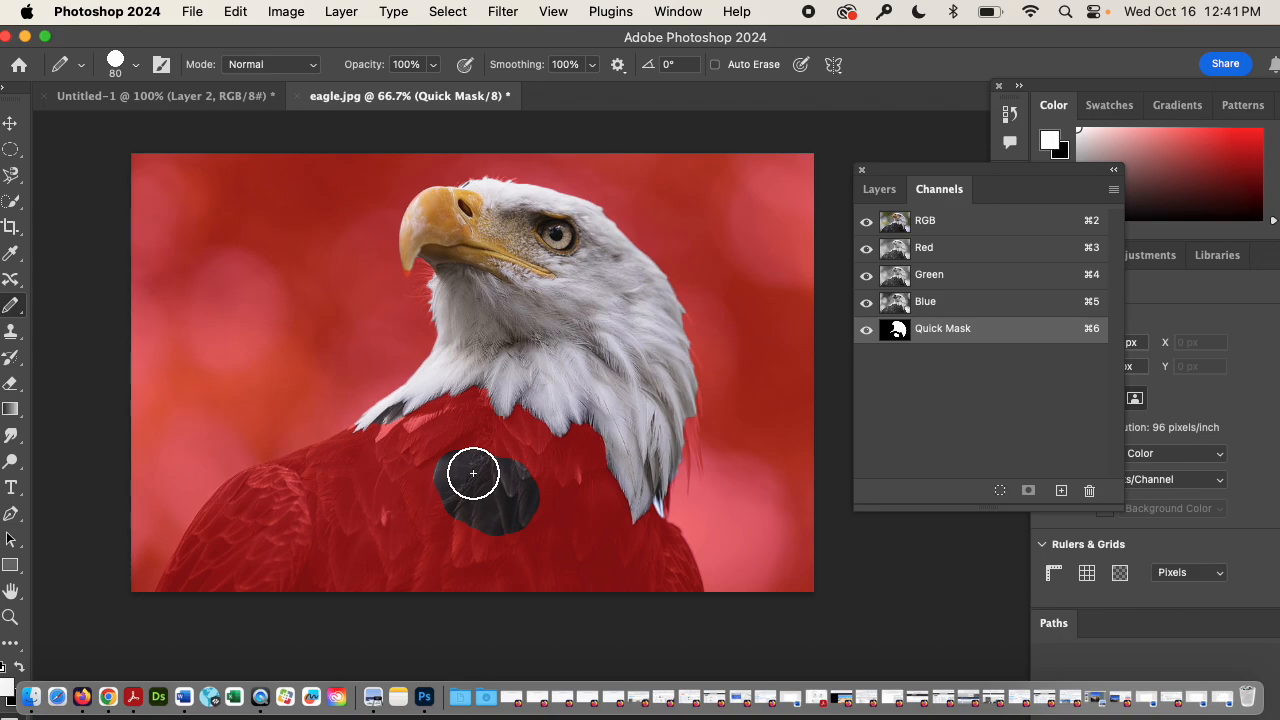
key(q)
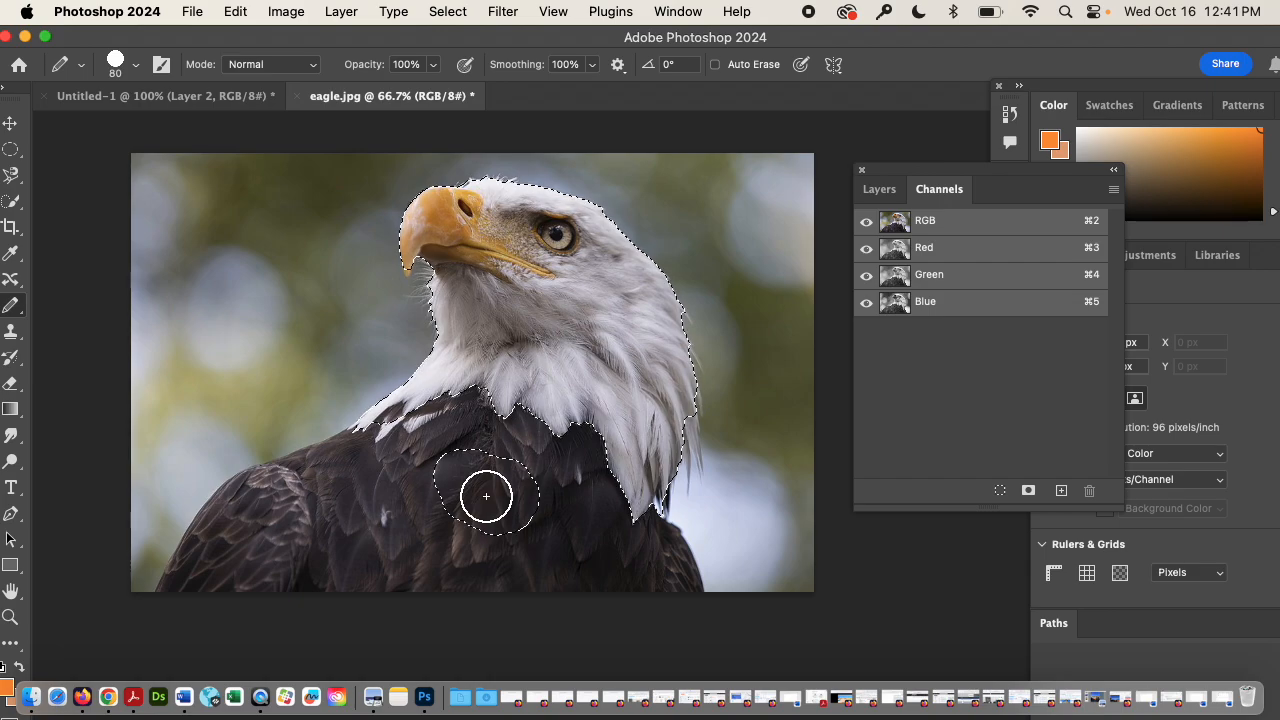
Remove the chest spot from the selection by painting over it in black in the Quick Mask, and return to the normal selection
key(super+d)
key(q)
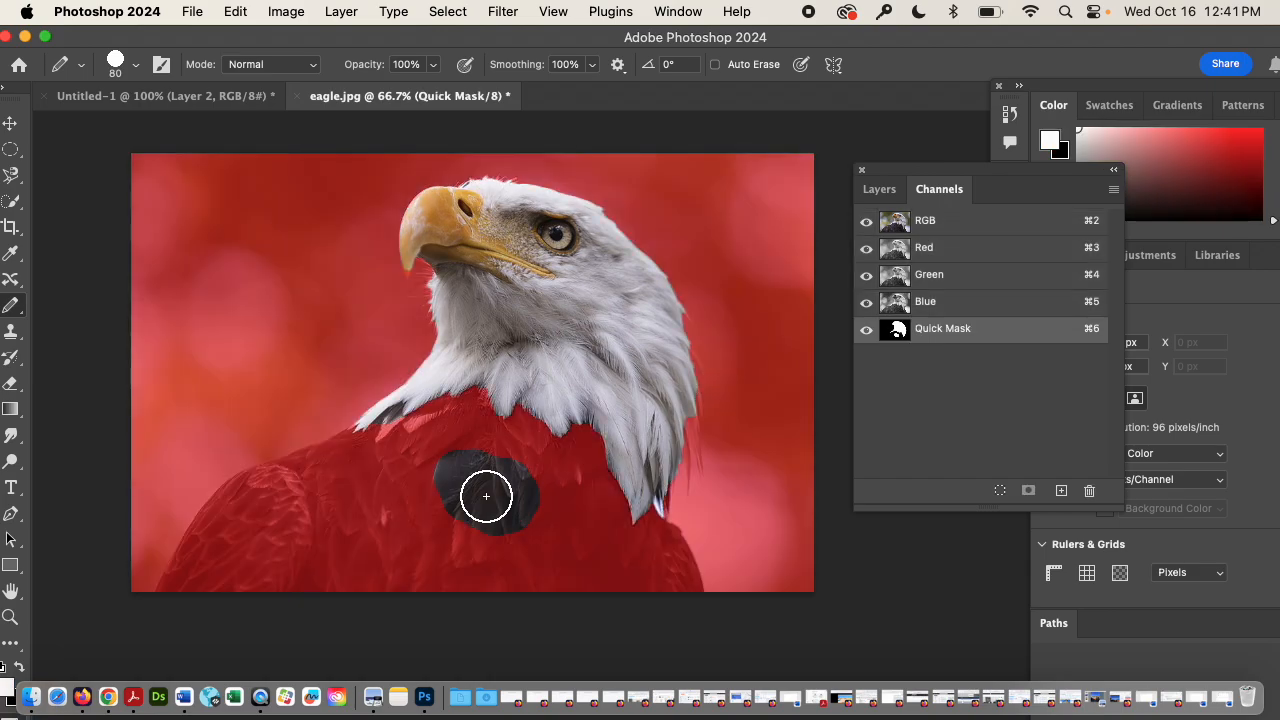
key(x)
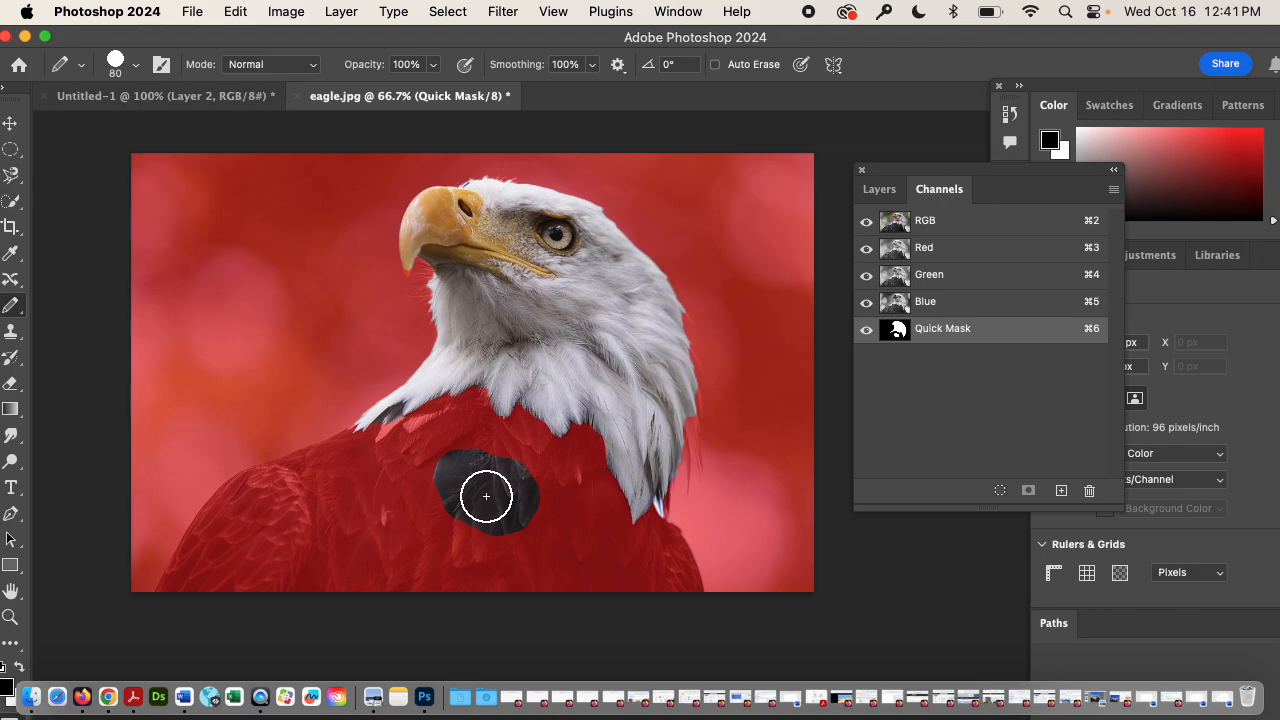
mouse_move(537, 474)
mouse_down()
mouse_move(451, 475)
mouse_move(534, 529)
mouse_move(477, 461)
mouse_move(462, 497)
mouse_move(532, 533)
mouse_move(528, 491)
mouse_move(477, 464)
mouse_move(423, 489)
mouse_move(494, 531)
mouse_move(526, 505)
mouse_move(512, 475)
mouse_move(531, 521)
mouse_up()
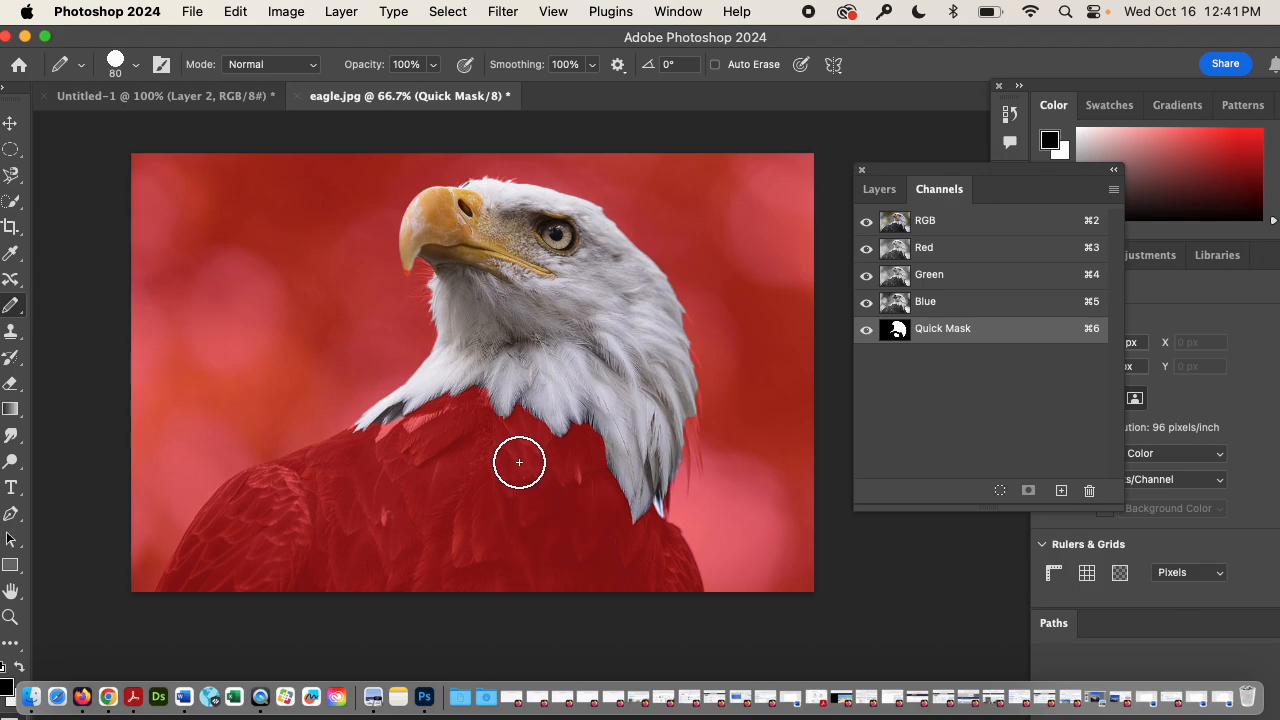
key(q)
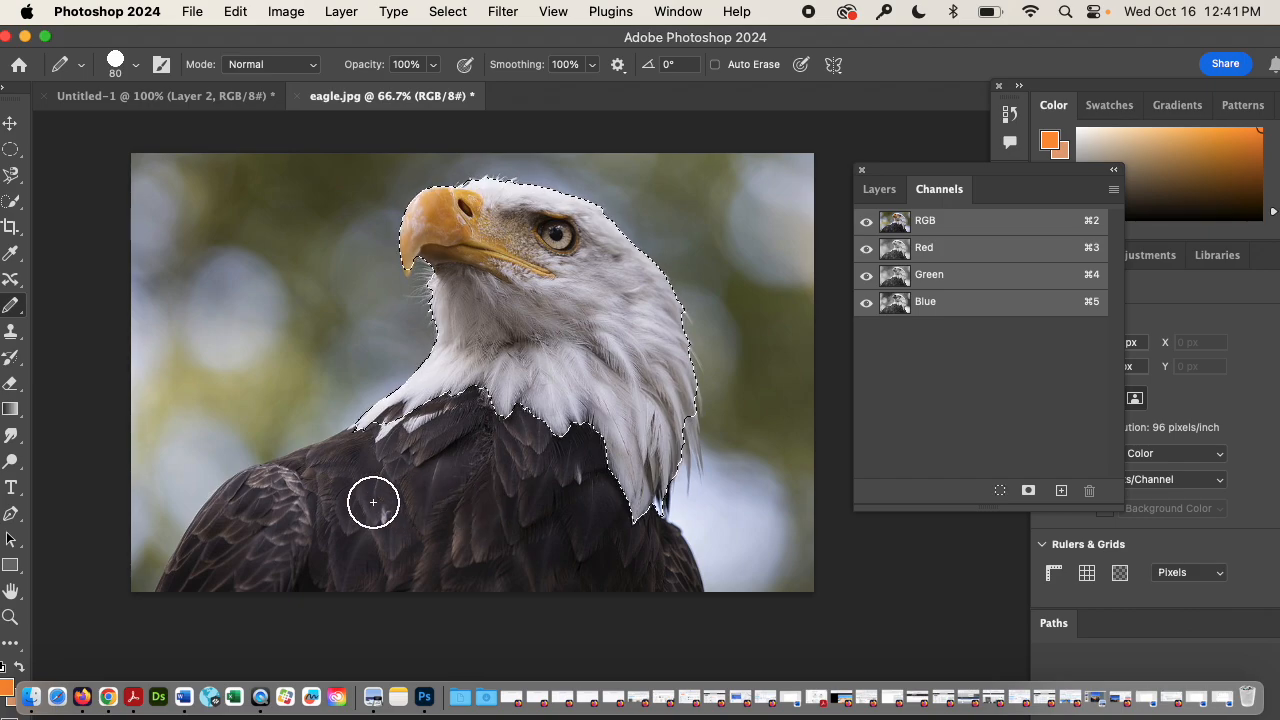
Collapse the floating Channels panel and show the selection around the eagle's lower neck feathers at the shoulder as a Quick Mask
click(11, 617)
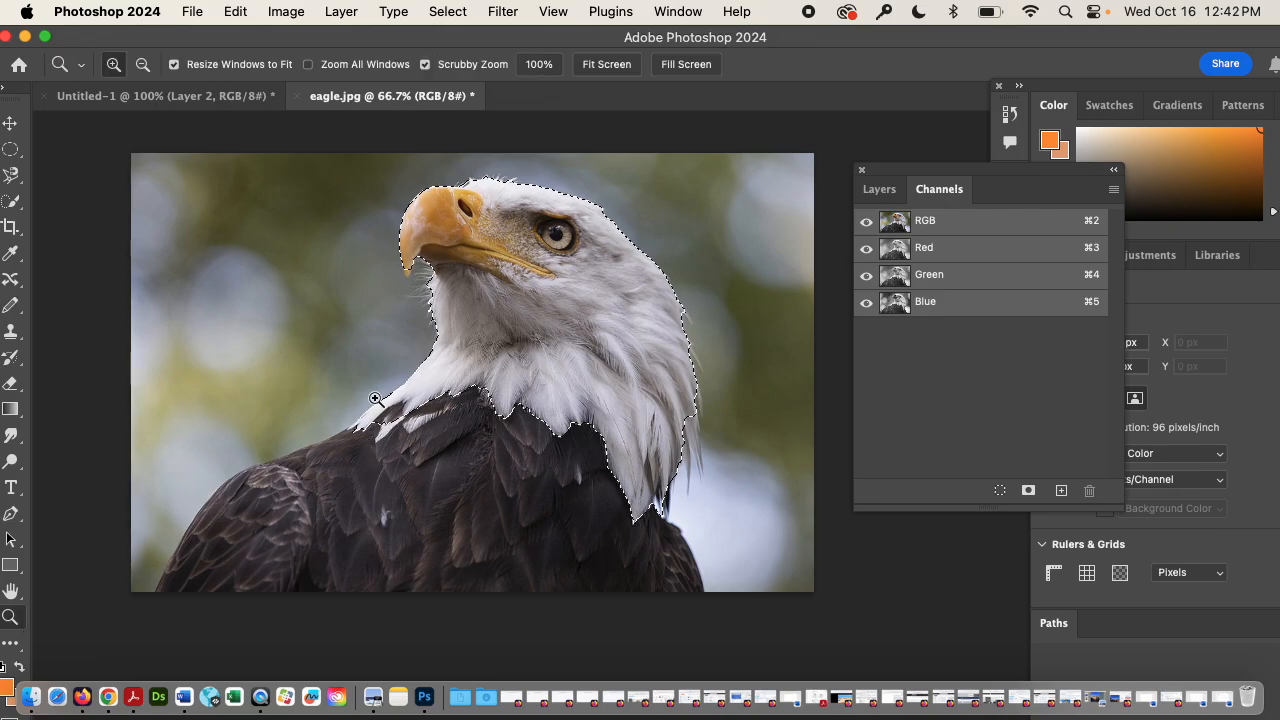
drag(353, 421, 541, 485)
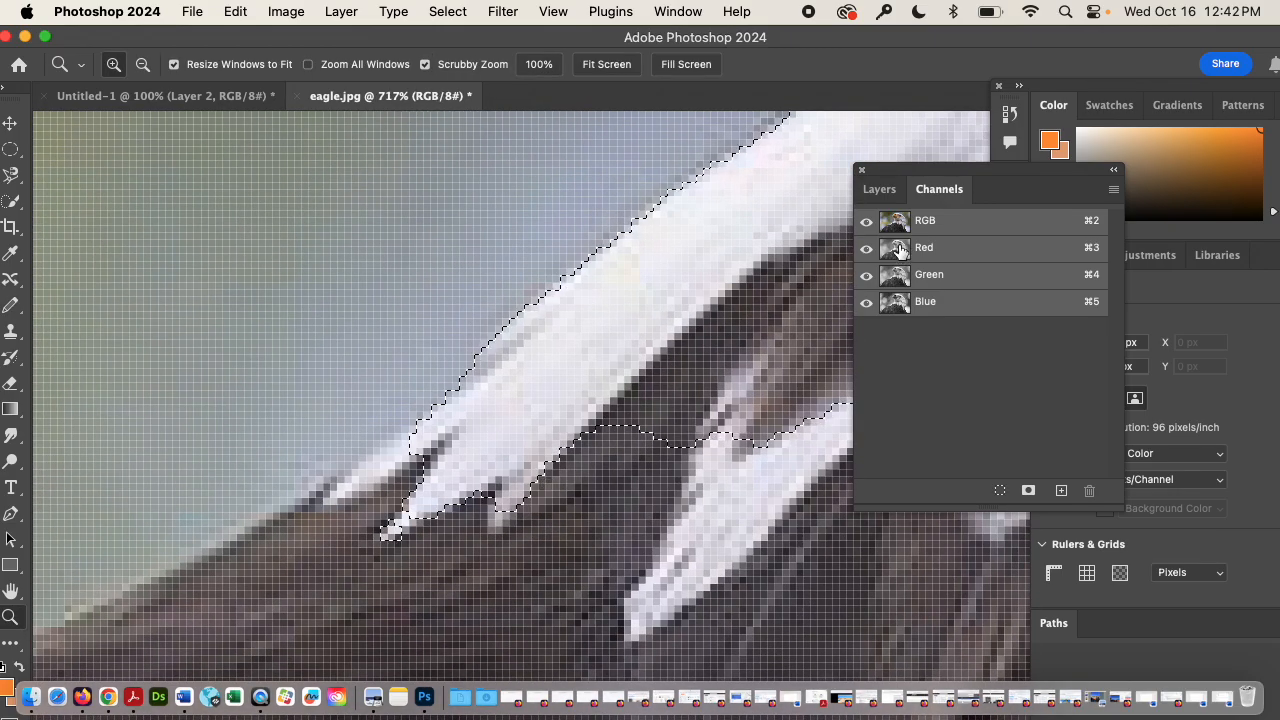
click(880, 187)
drag(884, 172, 1012, 218)
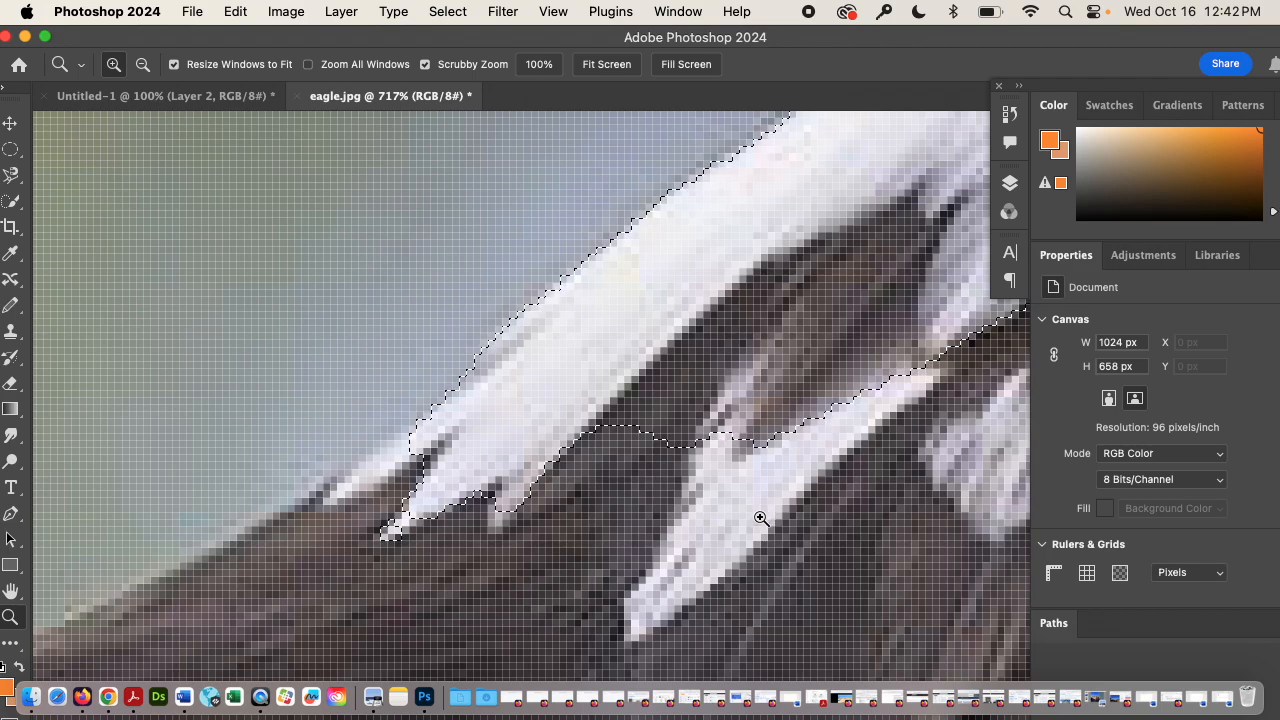
key(q)
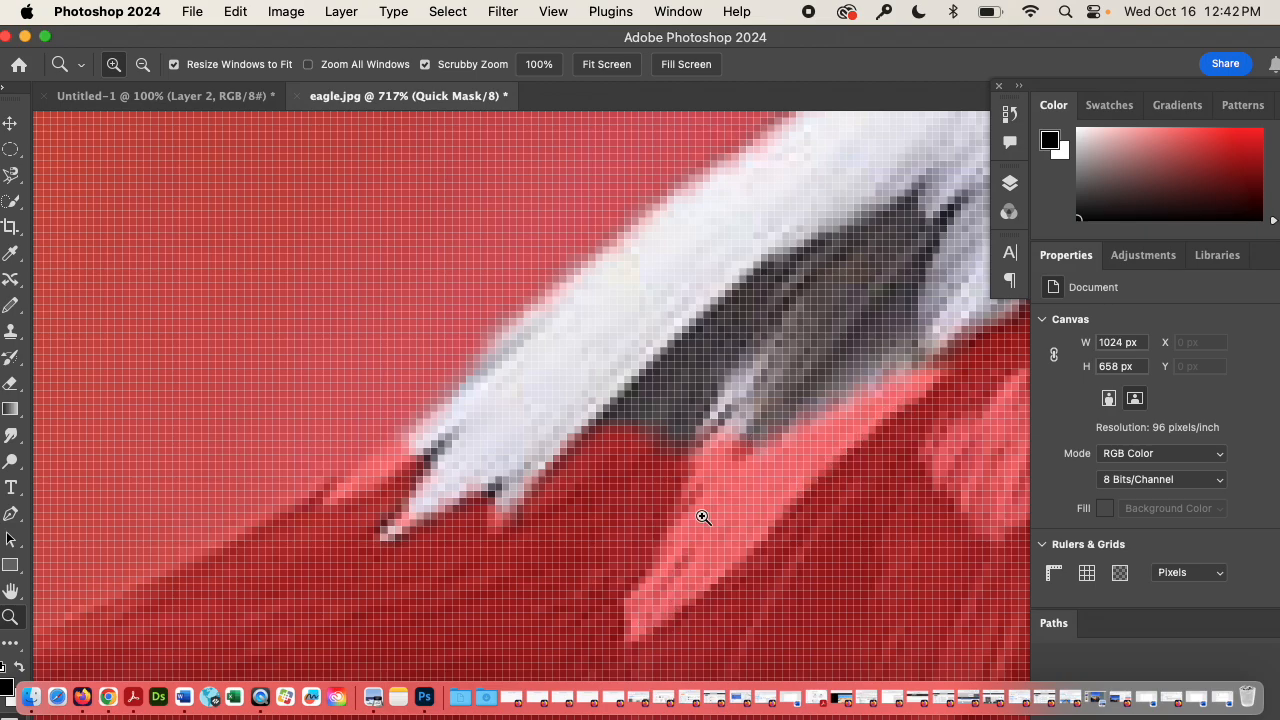
Add the separate white feather below the neck edge to the selection by painting it white in the Quick Mask with a size 4 pencil
key(b)
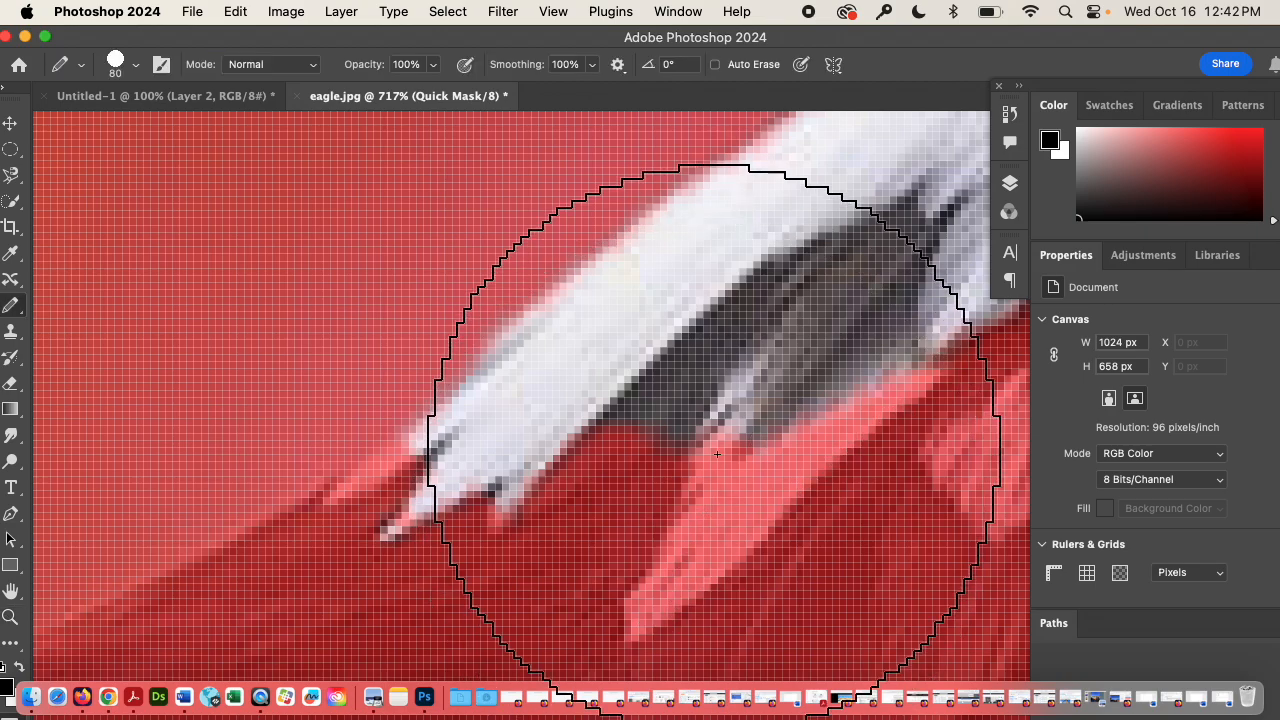
key(bracketleft)
key(bracketleft)
key(bracketleft)
key(bracketleft)
key(bracketleft)
key(bracketleft)
key(bracketleft)
key(bracketleft)
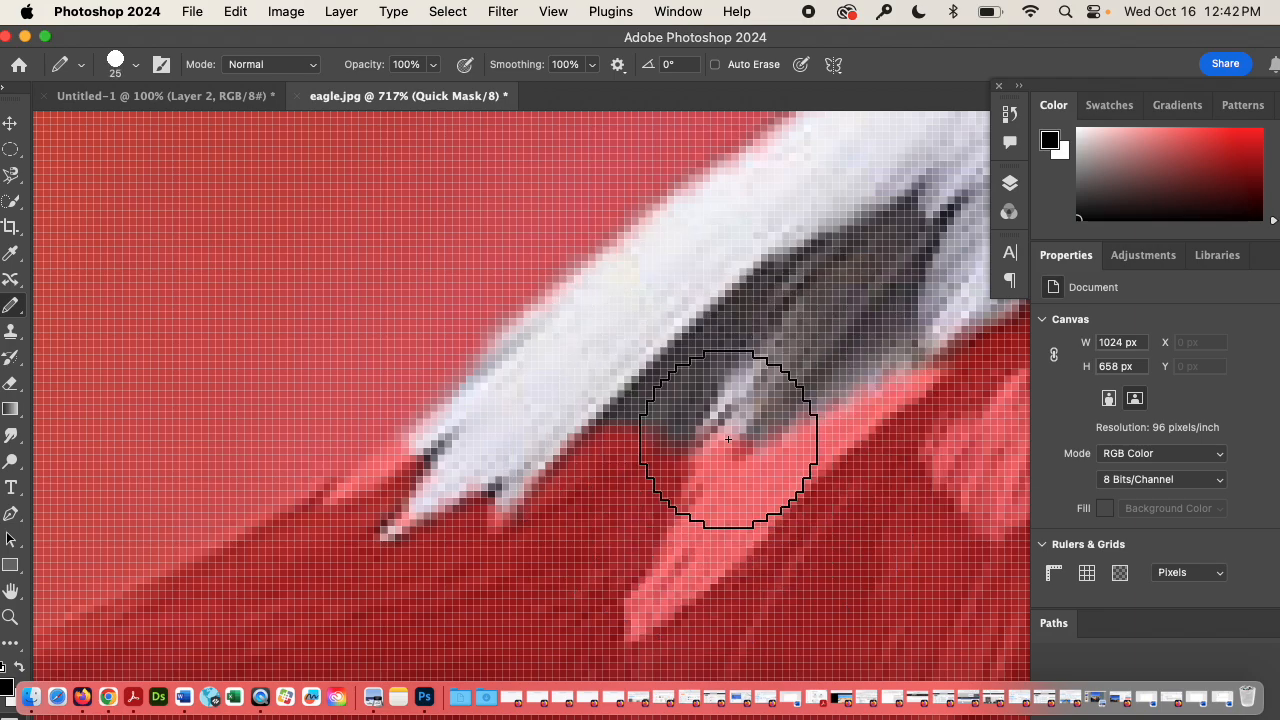
drag(729, 439, 728, 434)
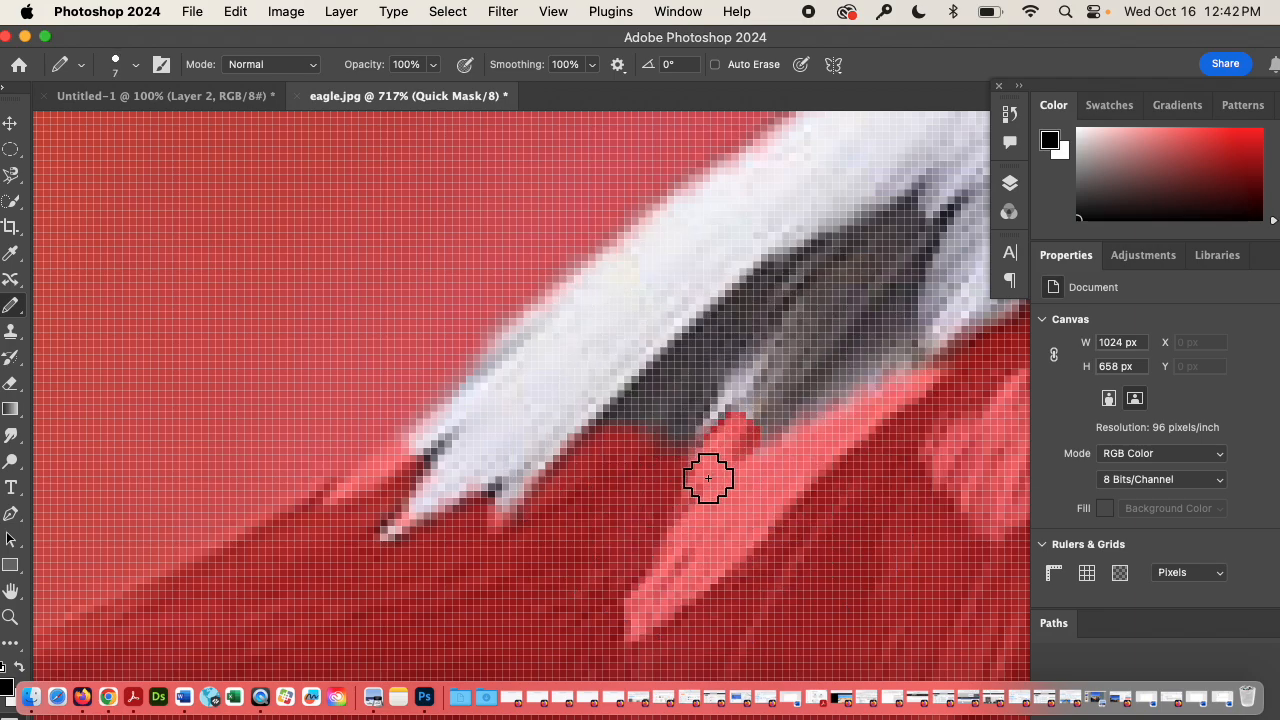
key(bracketleft)
key(x)
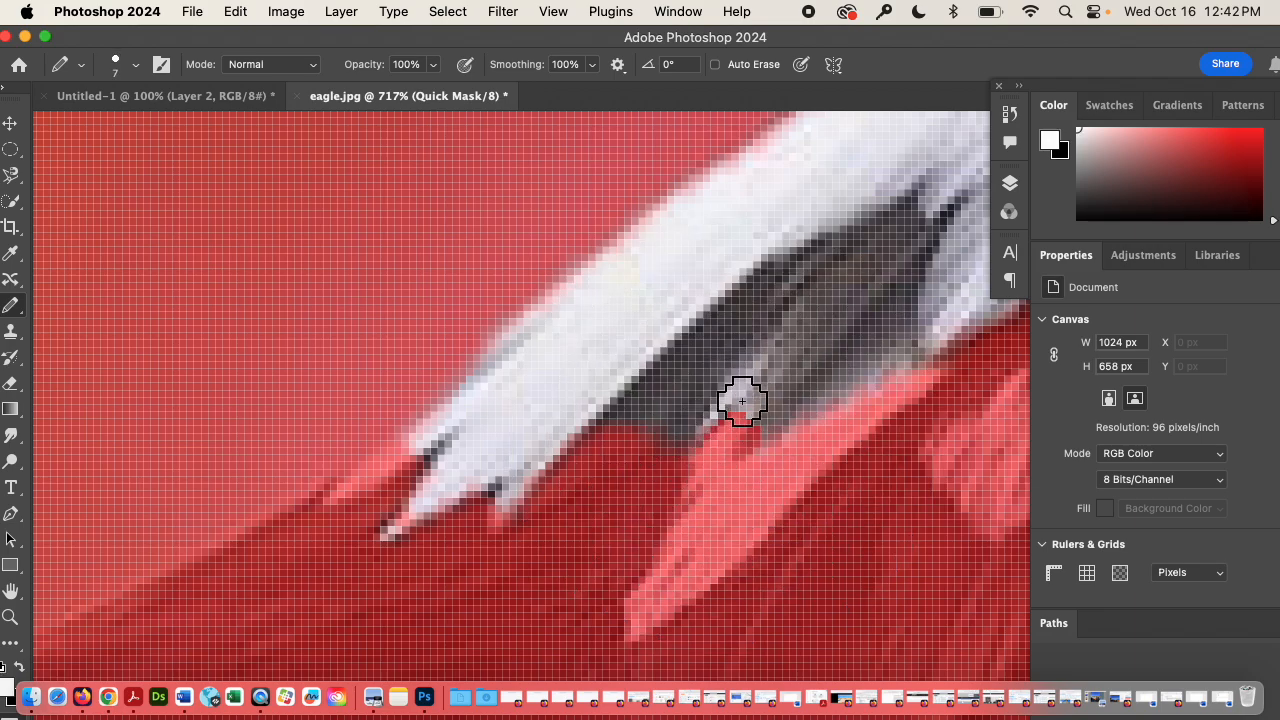
key(bracketleft)
key(bracketleft)
key(bracketleft)
mouse_move(734, 429)
mouse_down()
mouse_move(706, 471)
mouse_move(722, 436)
mouse_up()
mouse_move(684, 533)
mouse_down()
mouse_move(625, 630)
mouse_move(635, 610)
mouse_move(629, 631)
mouse_move(661, 616)
mouse_move(780, 509)
mouse_up()
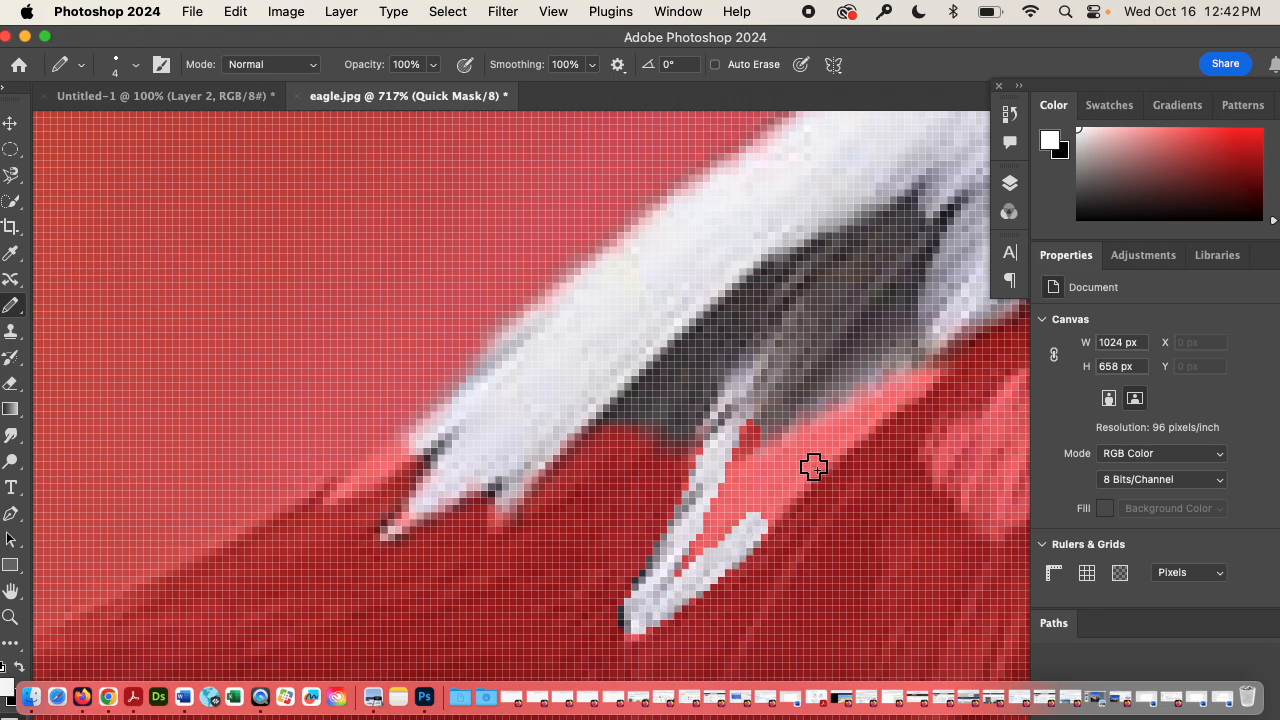
mouse_move(679, 579)
mouse_down()
mouse_move(737, 496)
mouse_move(746, 441)
mouse_move(705, 558)
mouse_move(740, 451)
mouse_move(734, 504)
mouse_move(757, 441)
mouse_move(743, 492)
mouse_move(770, 452)
mouse_move(744, 527)
mouse_move(732, 528)
mouse_move(742, 516)
mouse_move(744, 530)
mouse_move(761, 422)
mouse_move(722, 483)
mouse_move(769, 411)
mouse_move(735, 547)
mouse_move(739, 521)
mouse_move(724, 535)
mouse_move(755, 487)
mouse_move(800, 467)
mouse_move(758, 509)
mouse_move(812, 466)
mouse_move(785, 498)
mouse_move(849, 460)
mouse_move(910, 410)
mouse_move(946, 355)
mouse_move(758, 495)
mouse_move(760, 473)
mouse_move(922, 373)
mouse_move(748, 460)
mouse_move(755, 430)
mouse_up()
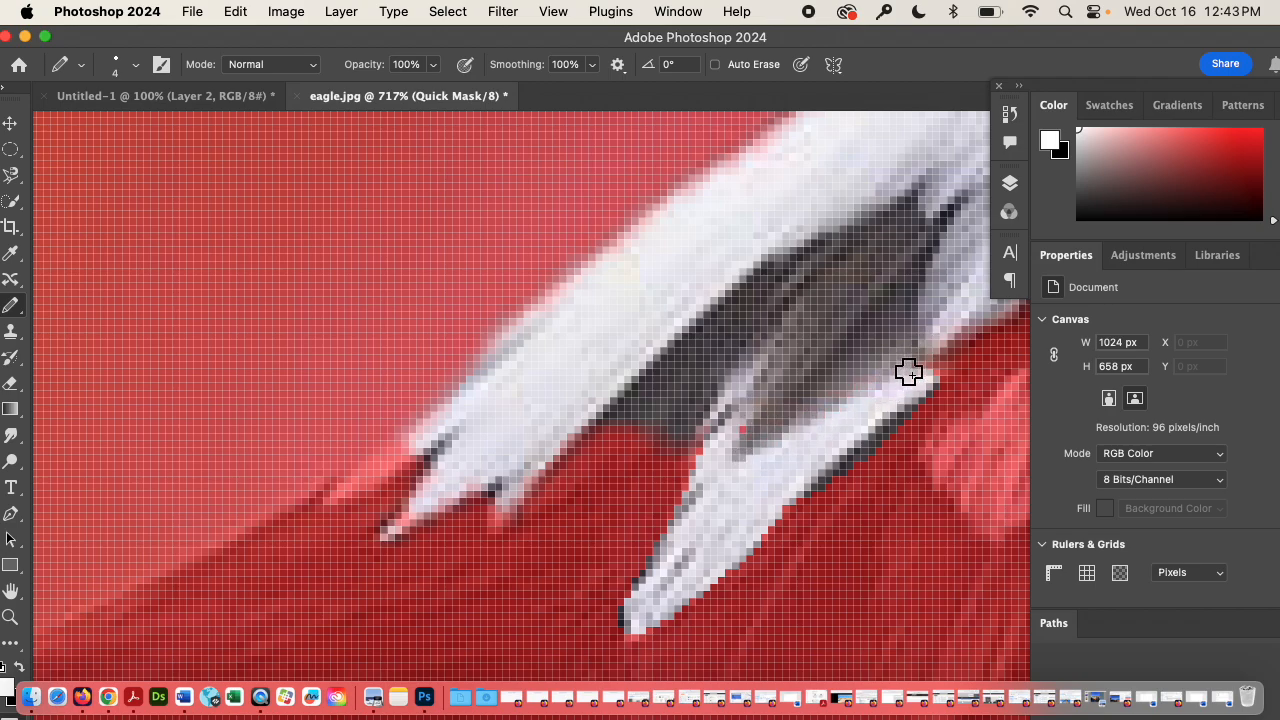
Remove the dark feathers between the white neck strands from the selection by painting them black with the size 4 pencil
key(q)
key(x)
mouse_move(680, 408)
mouse_down()
mouse_move(635, 427)
mouse_move(682, 380)
mouse_move(609, 435)
mouse_move(652, 386)
mouse_up()
mouse_move(691, 346)
mouse_down()
mouse_move(803, 257)
mouse_move(674, 409)
mouse_up()
mouse_move(643, 471)
mouse_down()
mouse_move(631, 486)
mouse_move(671, 394)
mouse_move(669, 451)
mouse_move(789, 269)
mouse_move(838, 243)
mouse_up()
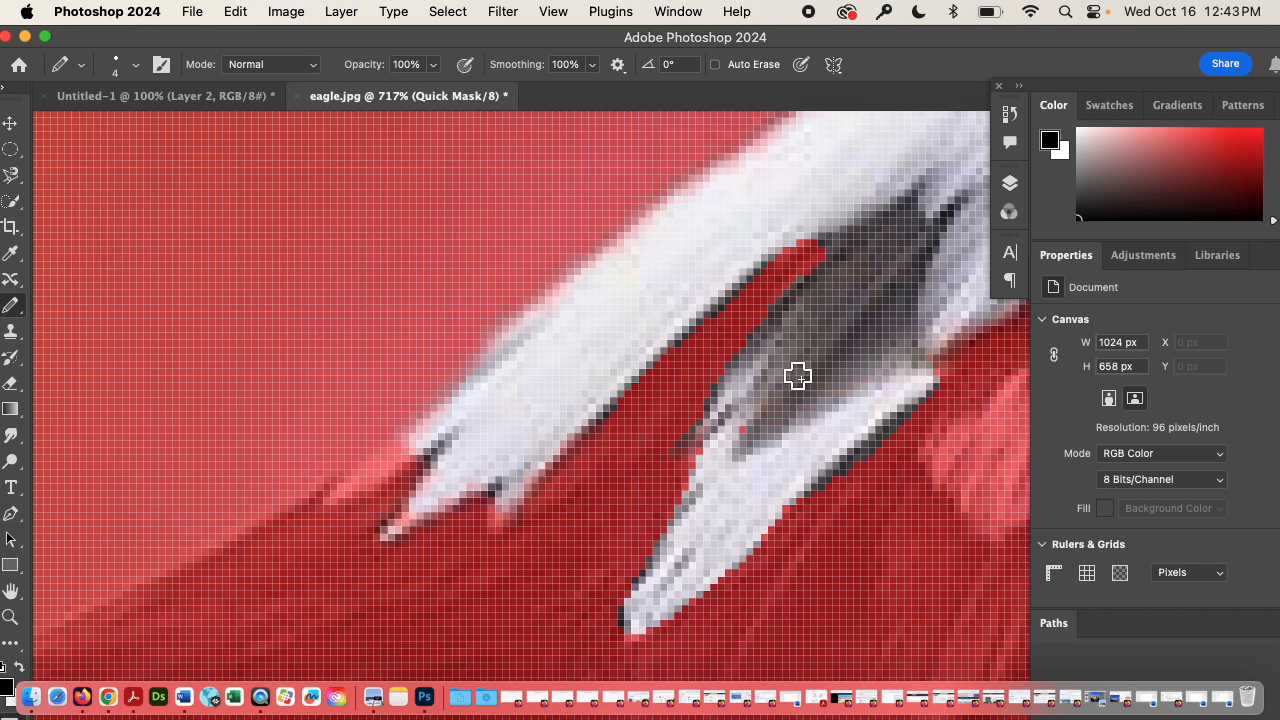
drag(745, 442, 918, 312)
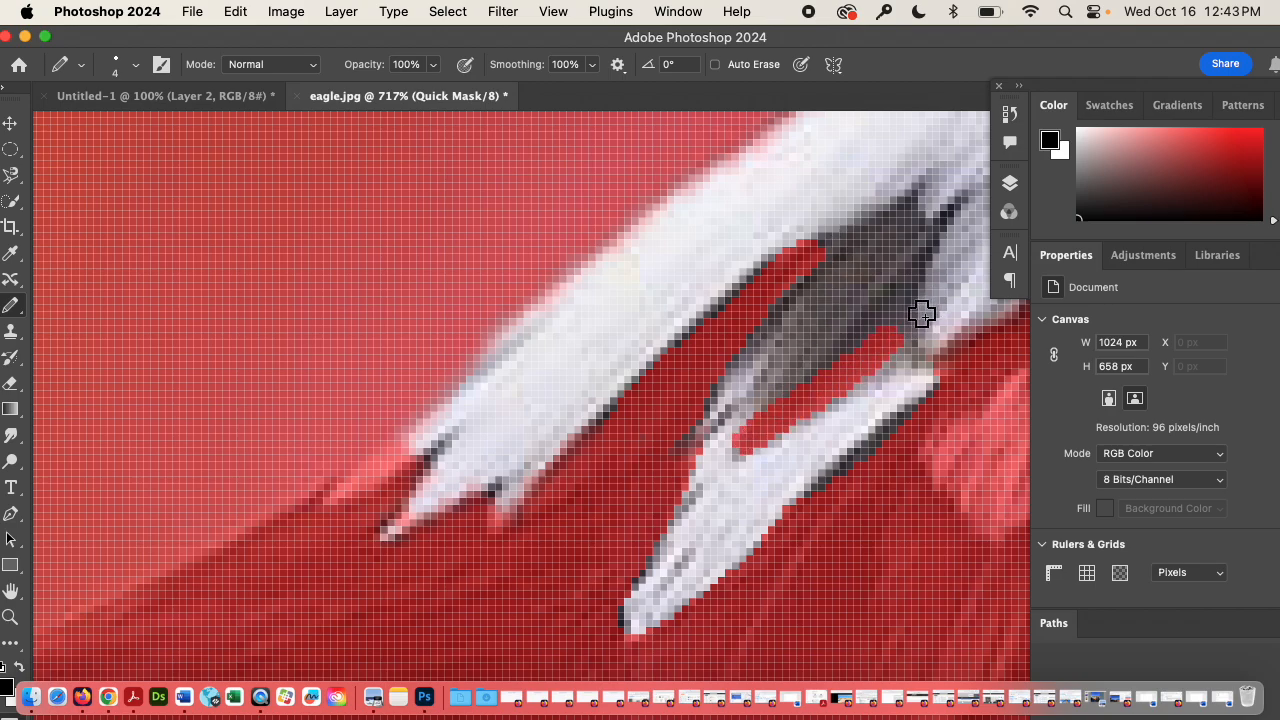
mouse_move(921, 262)
mouse_down()
mouse_move(882, 325)
mouse_move(853, 345)
mouse_move(862, 324)
mouse_move(831, 354)
mouse_move(862, 321)
mouse_move(819, 381)
mouse_move(829, 291)
mouse_move(788, 302)
mouse_move(818, 246)
mouse_move(938, 182)
mouse_move(833, 285)
mouse_move(860, 307)
mouse_move(848, 270)
mouse_move(856, 317)
mouse_move(864, 267)
mouse_move(851, 313)
mouse_move(911, 238)
mouse_move(878, 277)
mouse_move(858, 272)
mouse_move(912, 232)
mouse_move(886, 274)
mouse_move(912, 218)
mouse_move(896, 277)
mouse_move(930, 246)
mouse_move(916, 252)
mouse_move(915, 213)
mouse_move(909, 243)
mouse_move(912, 211)
mouse_up()
Add the white feather tips at the shoulder end of the neck to the selection by painting white with size 1 and 3 pencils
key(bracketleft)
key(bracketleft)
key(bracketleft)
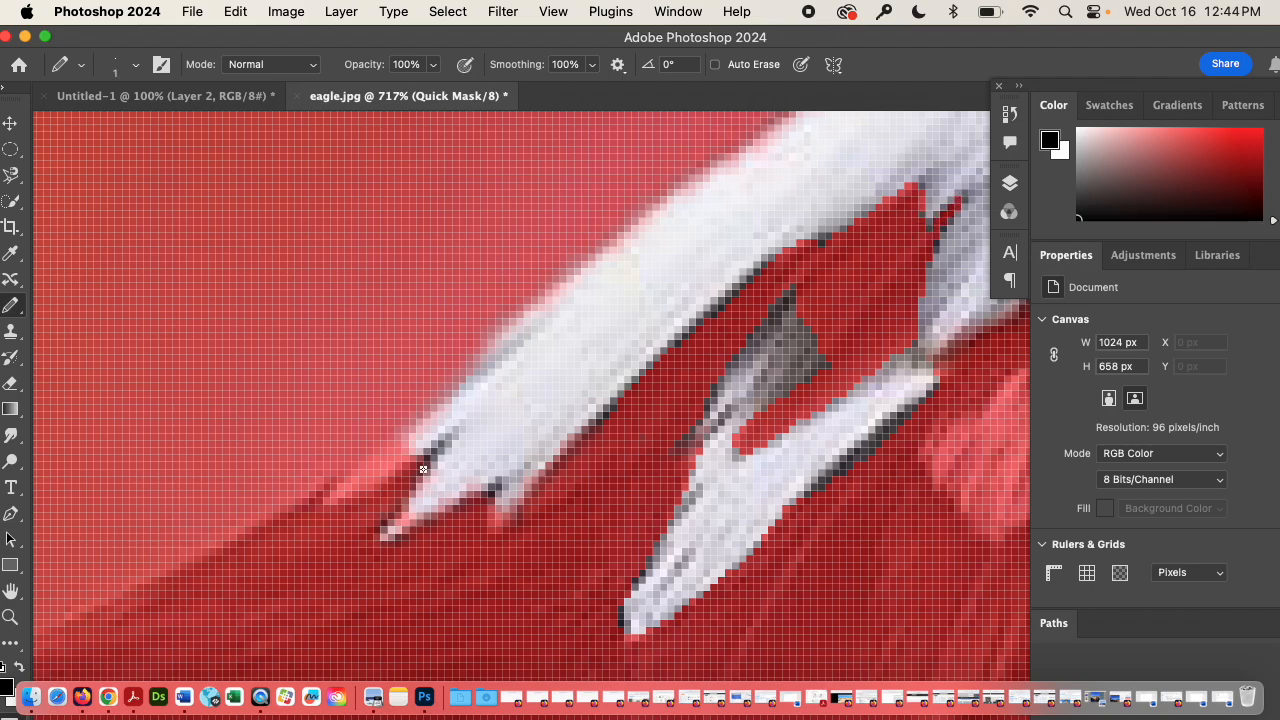
key(x)
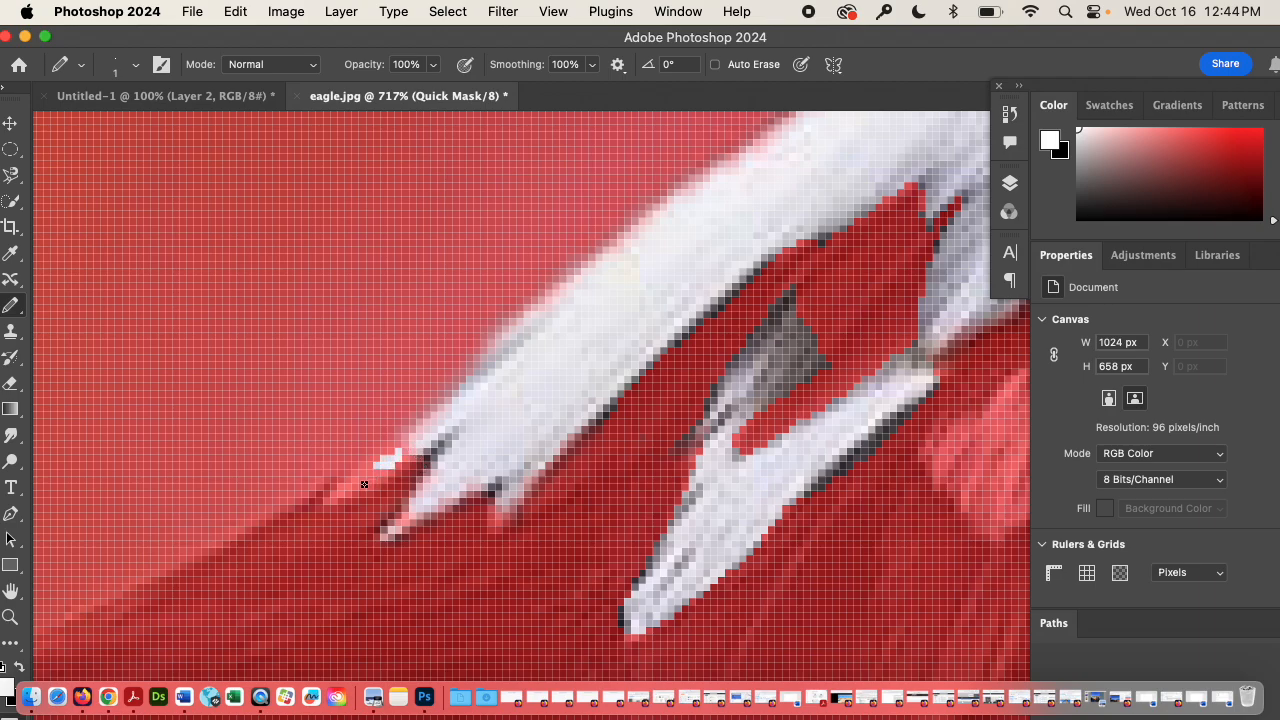
key(bracketright)
key(bracketright)
mouse_move(409, 448)
mouse_down()
mouse_move(321, 504)
mouse_move(422, 505)
mouse_move(389, 529)
mouse_up()
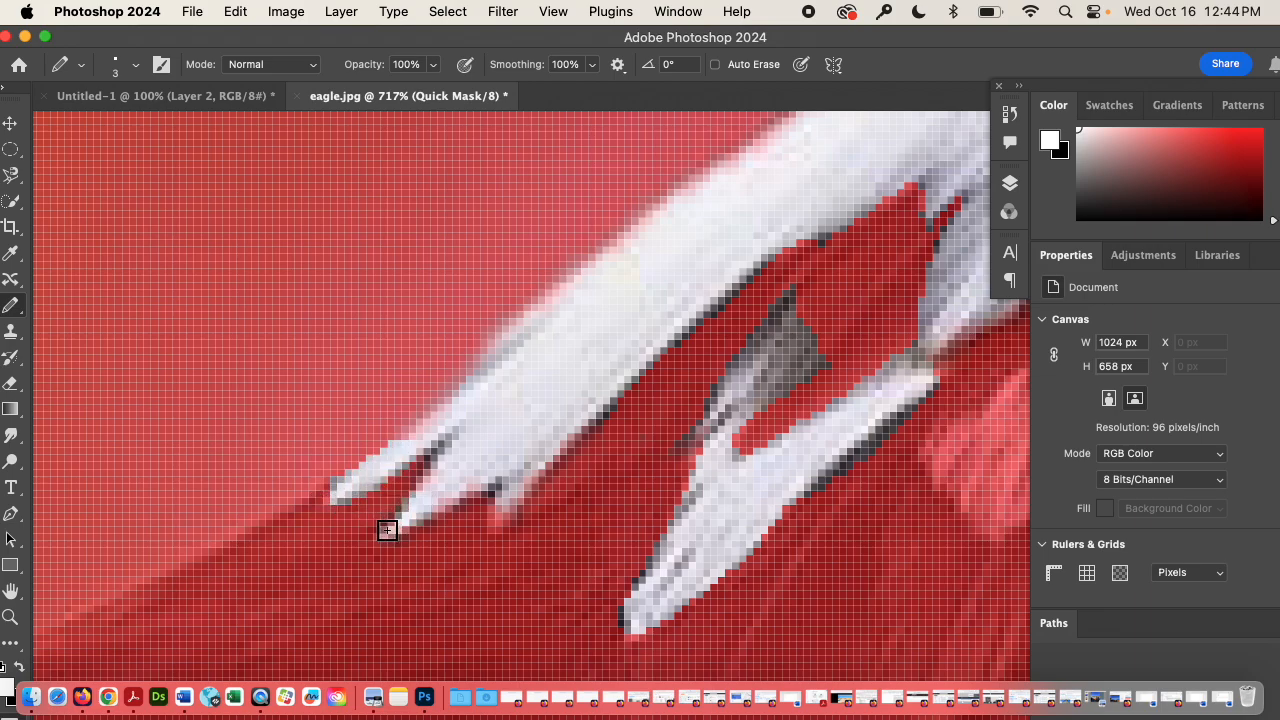
drag(504, 514, 500, 522)
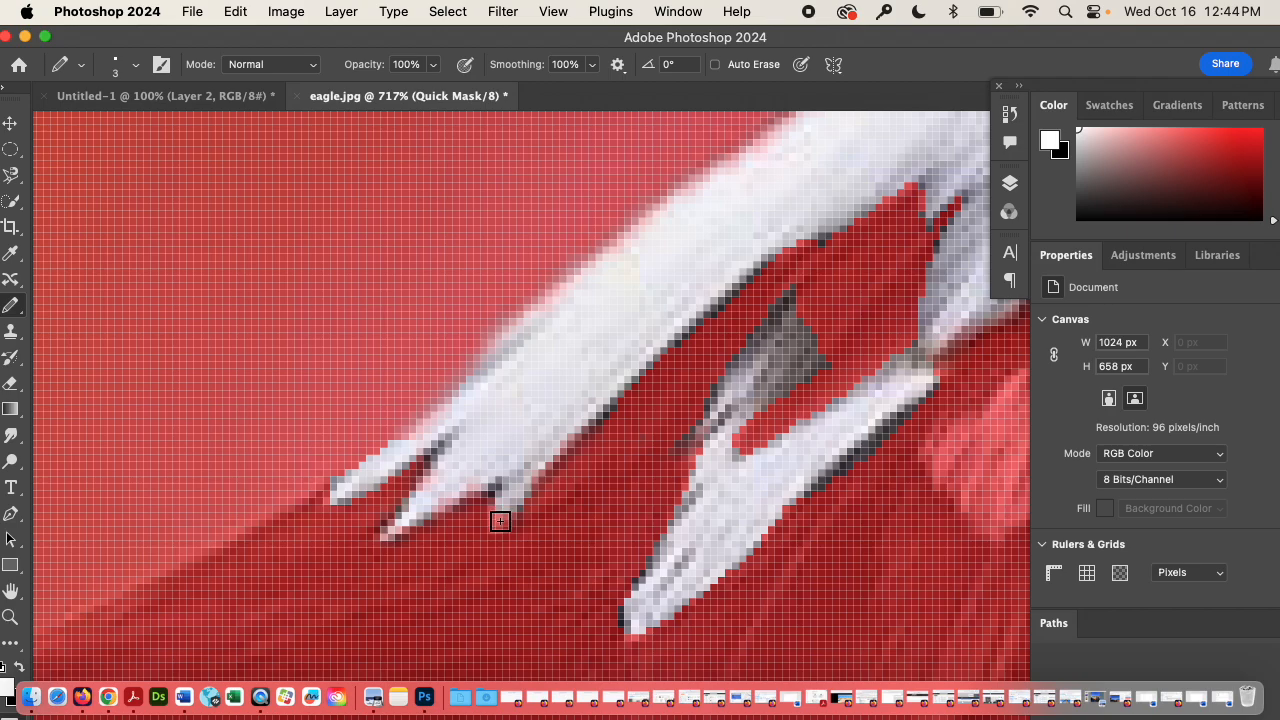
drag(405, 450, 458, 406)
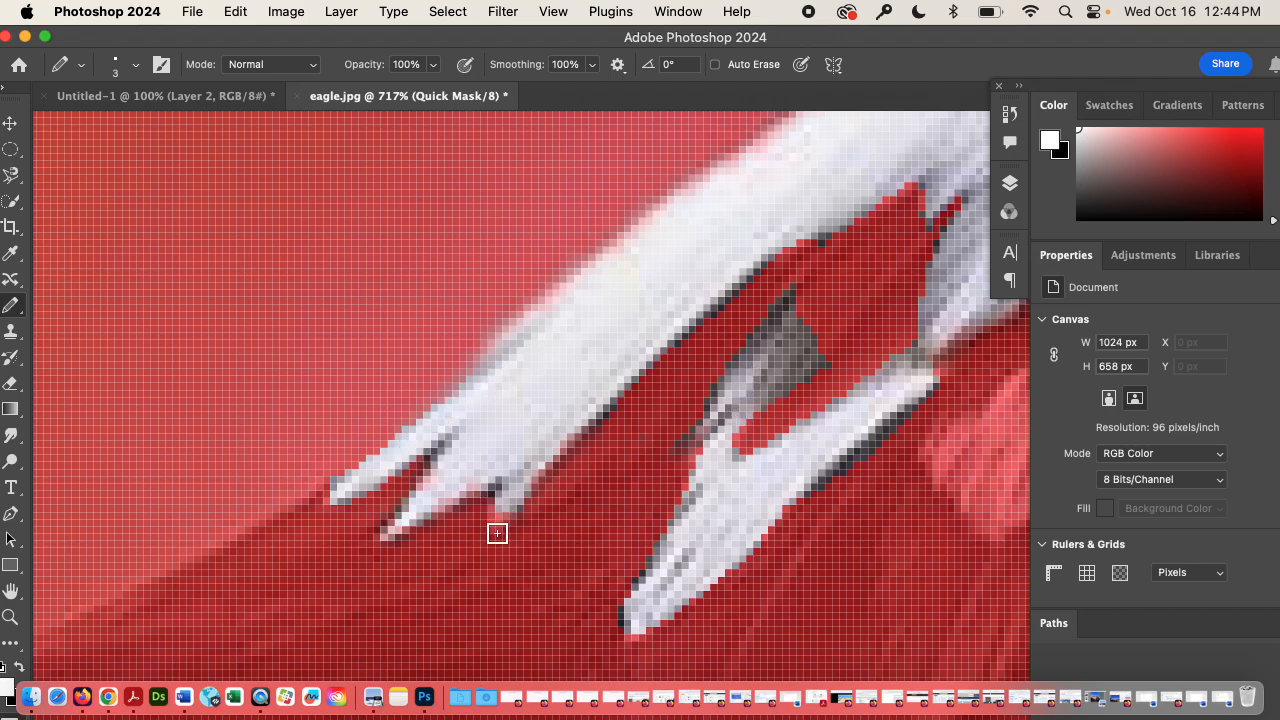
drag(497, 521, 522, 471)
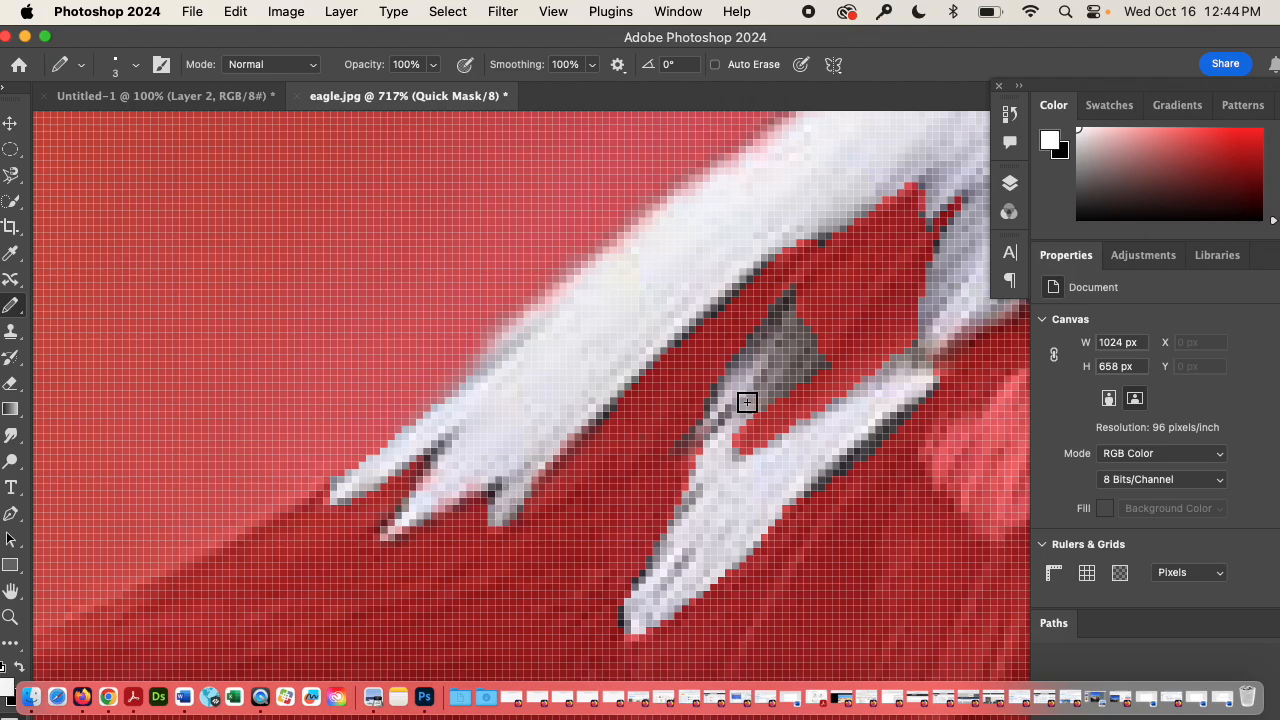
Add thin stray feathers along the front of the throat by painting white with a size 1 pencil, and exit the Quick Mask
key(space)
drag(824, 361, 520, 680)
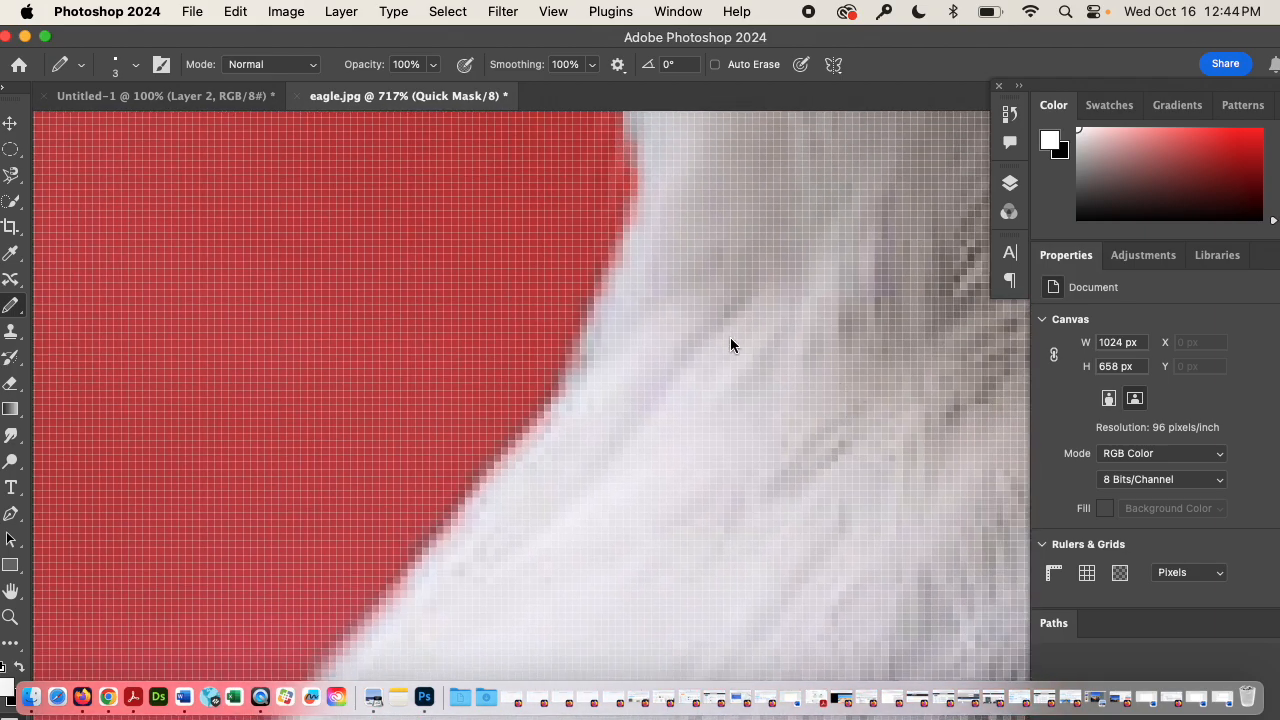
drag(730, 346, 688, 548)
drag(628, 386, 663, 614)
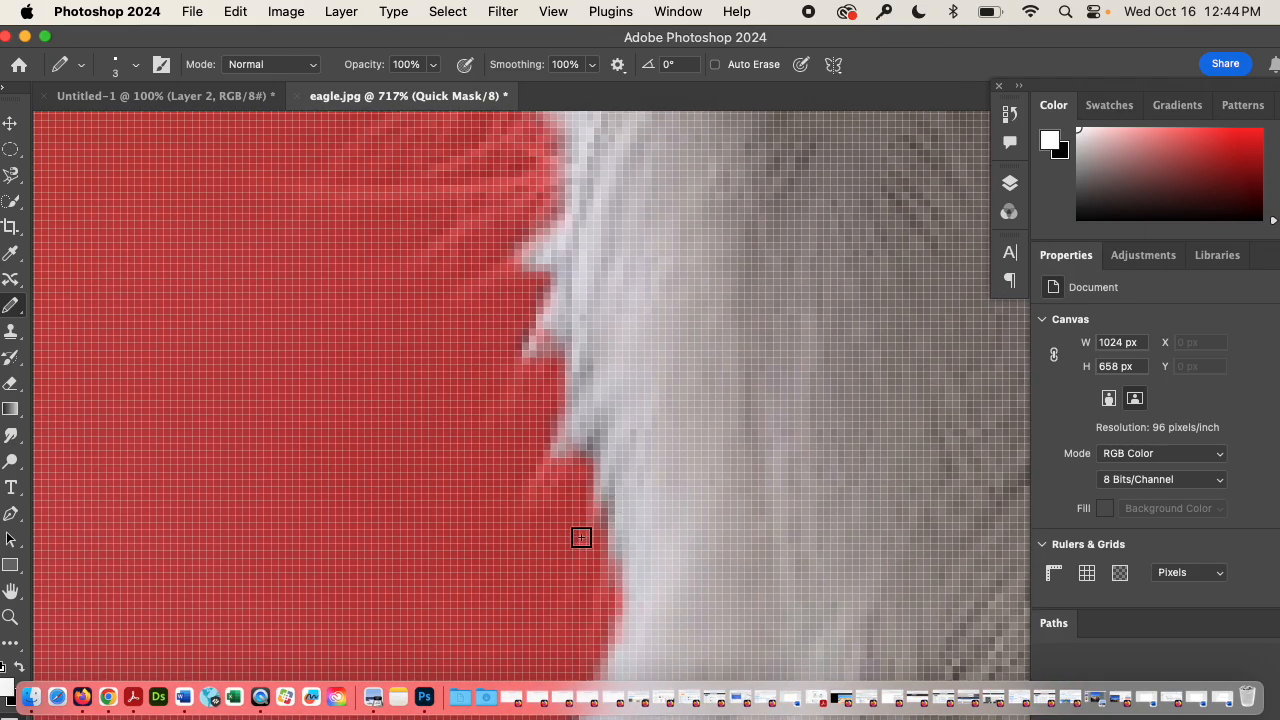
key(bracketleft)
key(bracketleft)
drag(508, 263, 467, 289)
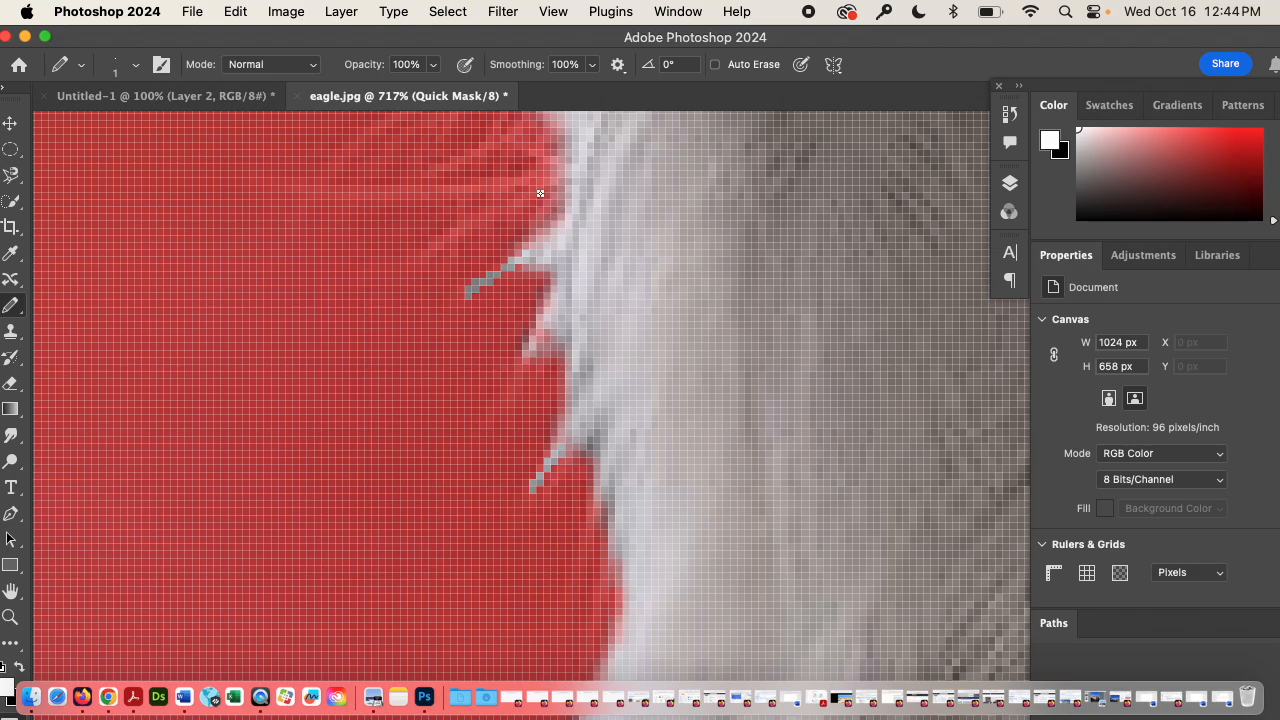
key(q)
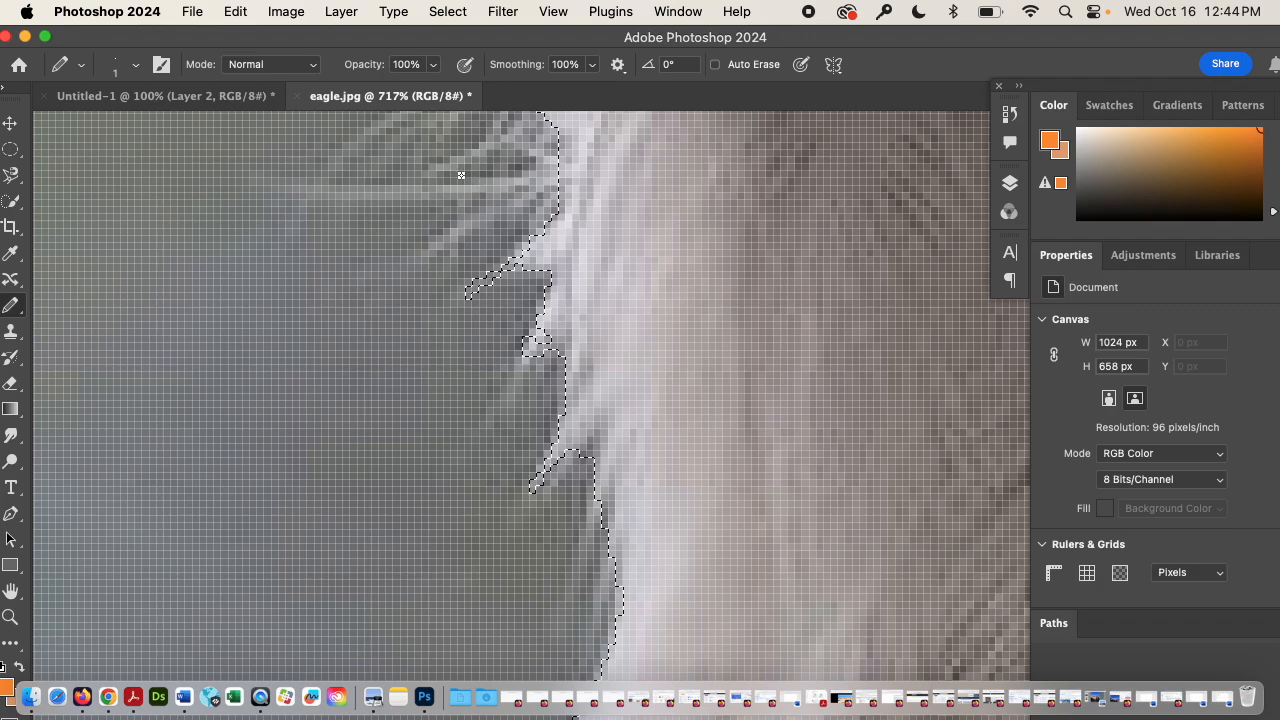
Outline the unselected tip of the beak in white in the Quick Mask with the size 1 pencil
key(super+0)
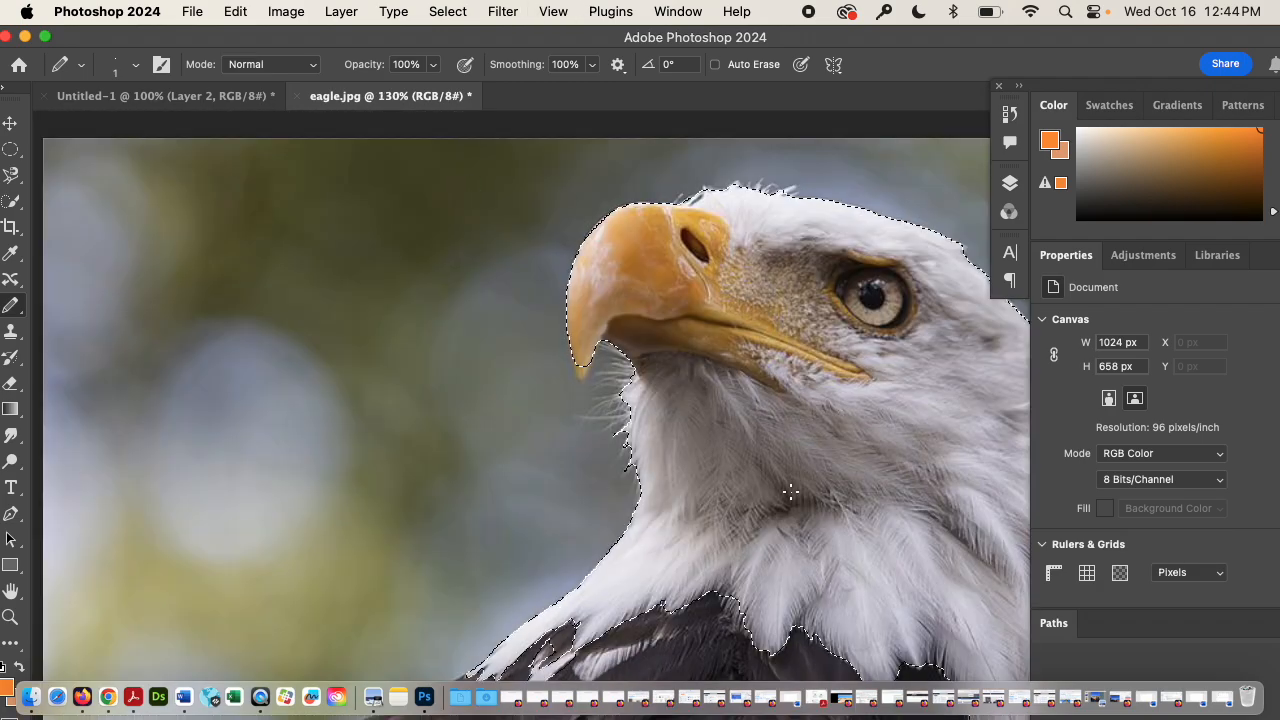
scroll(460, 175, down, 10)
scroll(815, 417, down, 2)
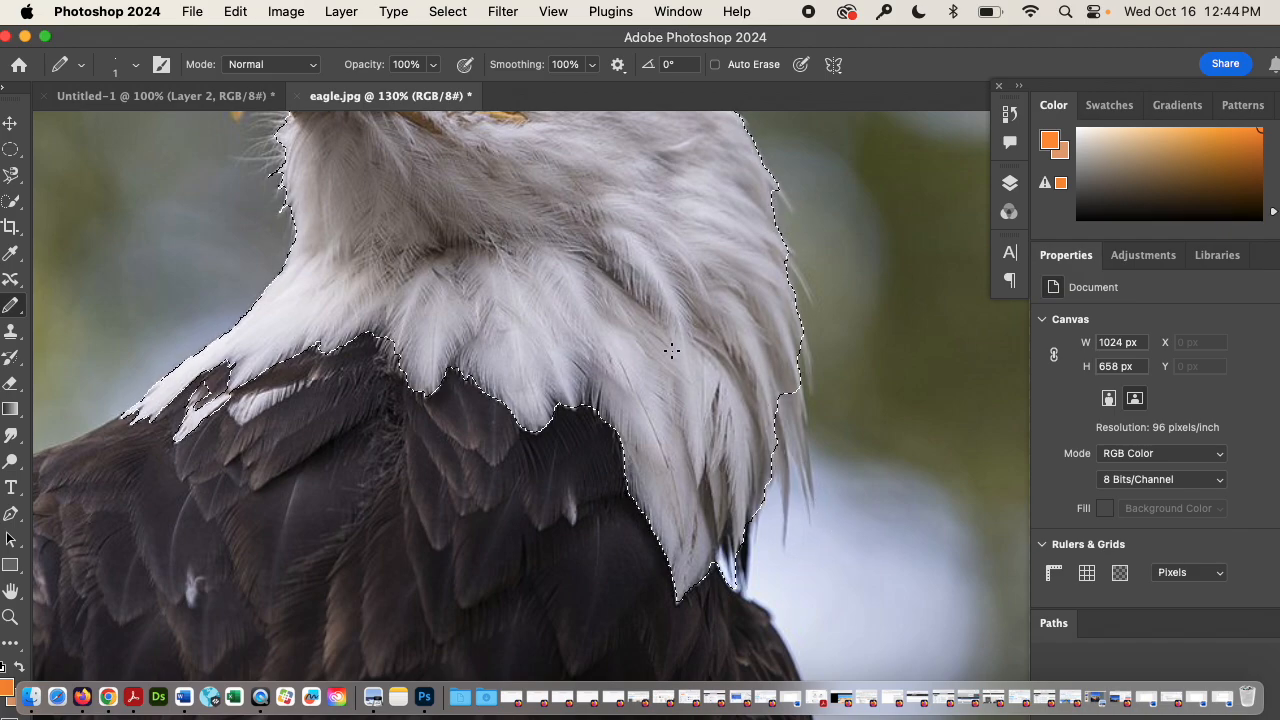
scroll(456, 244, up, 10)
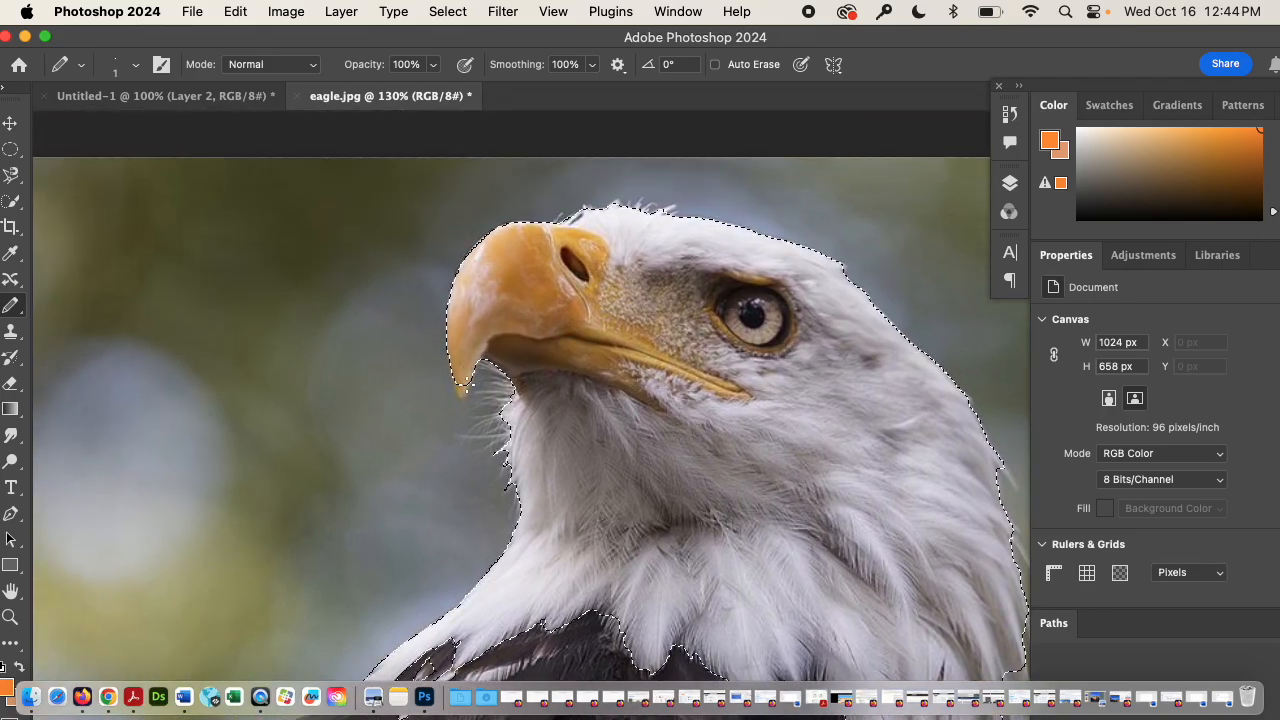
click(10, 617)
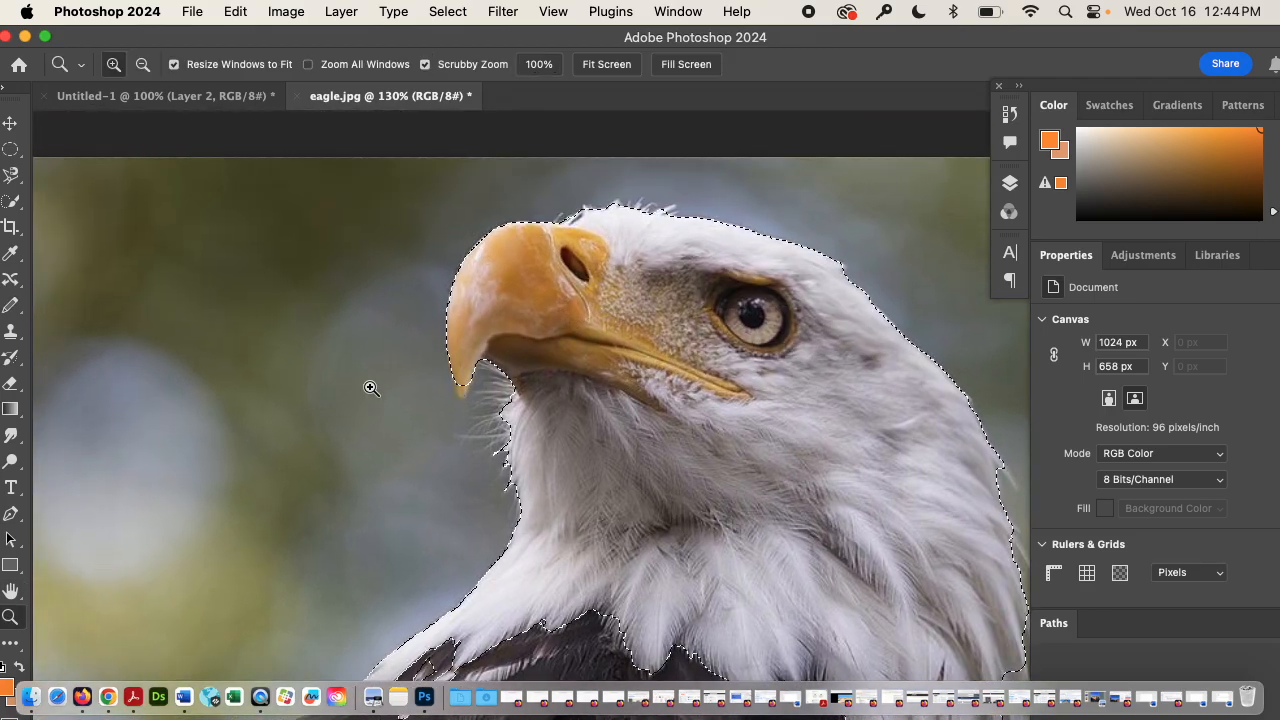
drag(458, 402, 643, 440)
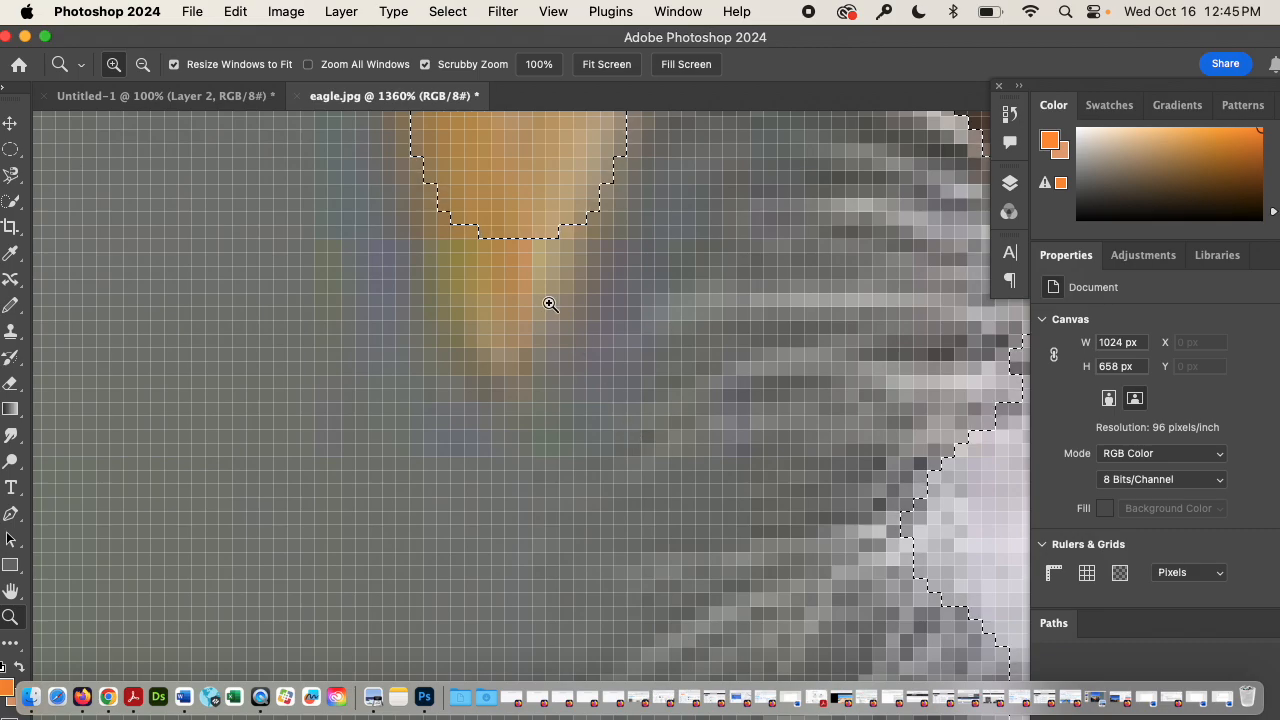
key(q)
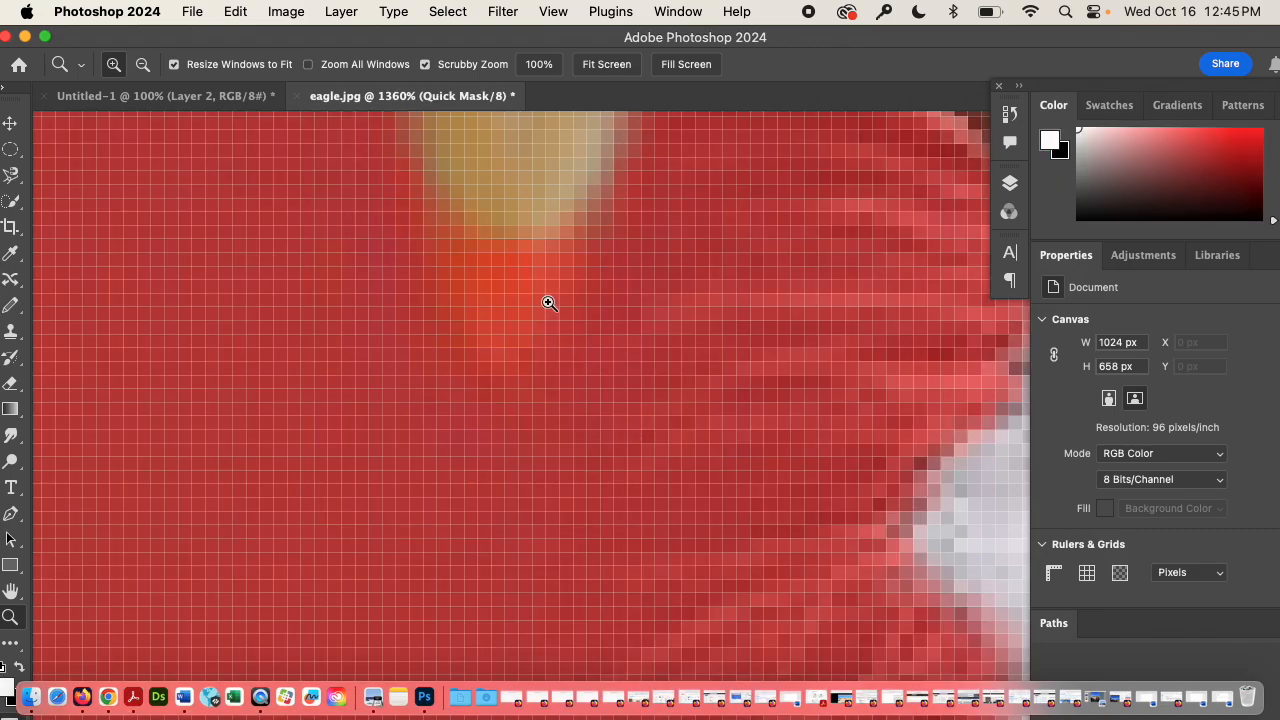
key(b)
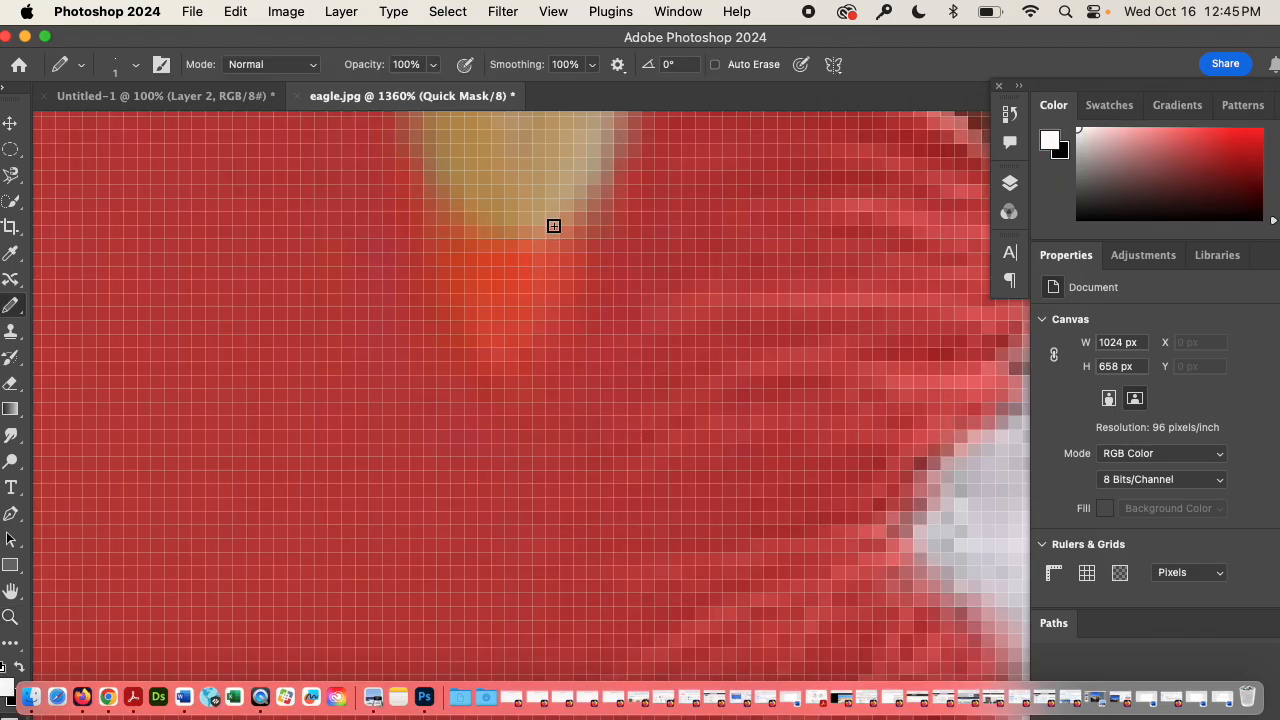
drag(539, 242, 525, 273)
mouse_move(509, 318)
mouse_down()
mouse_move(502, 365)
mouse_move(444, 153)
mouse_up()
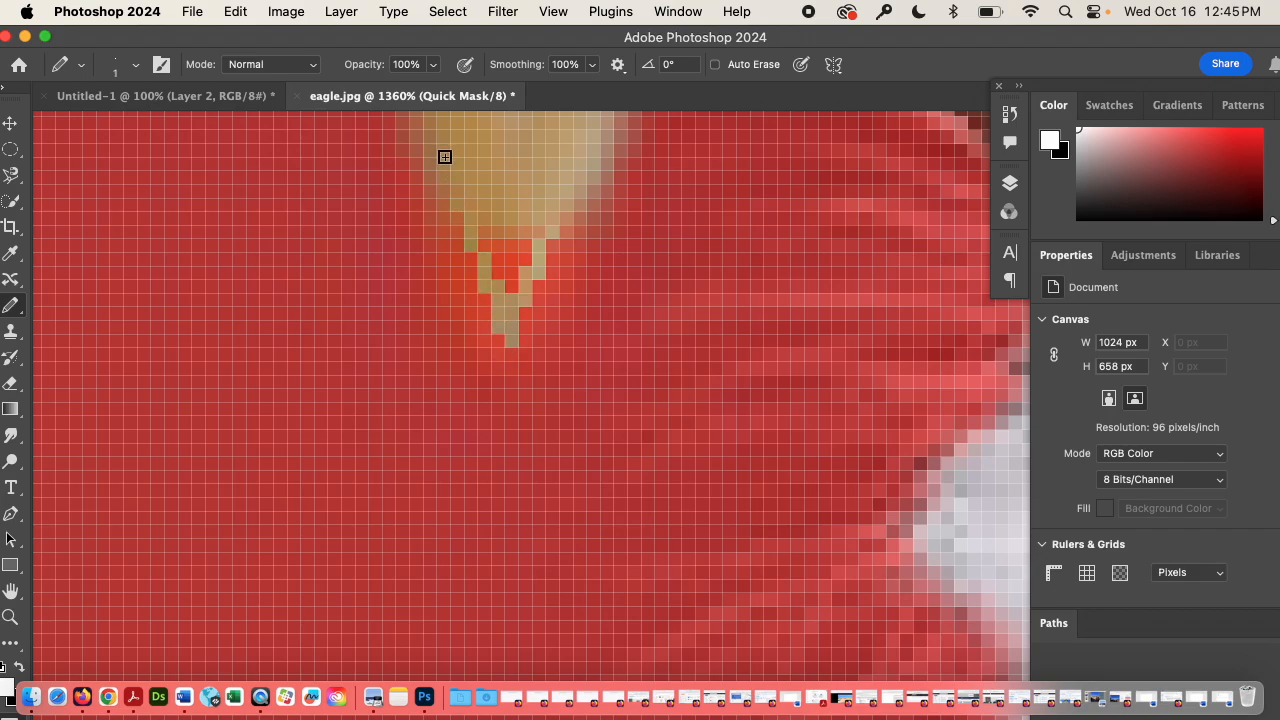
Fill the beak tip with white using a larger pencil, refine its point at size 2, and return to the normal selection
key(bracketright)
key(bracketright)
key(bracketright)
key(bracketright)
mouse_move(500, 231)
mouse_down()
mouse_move(506, 297)
mouse_move(515, 231)
mouse_move(506, 343)
mouse_move(447, 141)
mouse_move(448, 190)
mouse_up()
key(bracketleft)
key(bracketleft)
key(bracketleft)
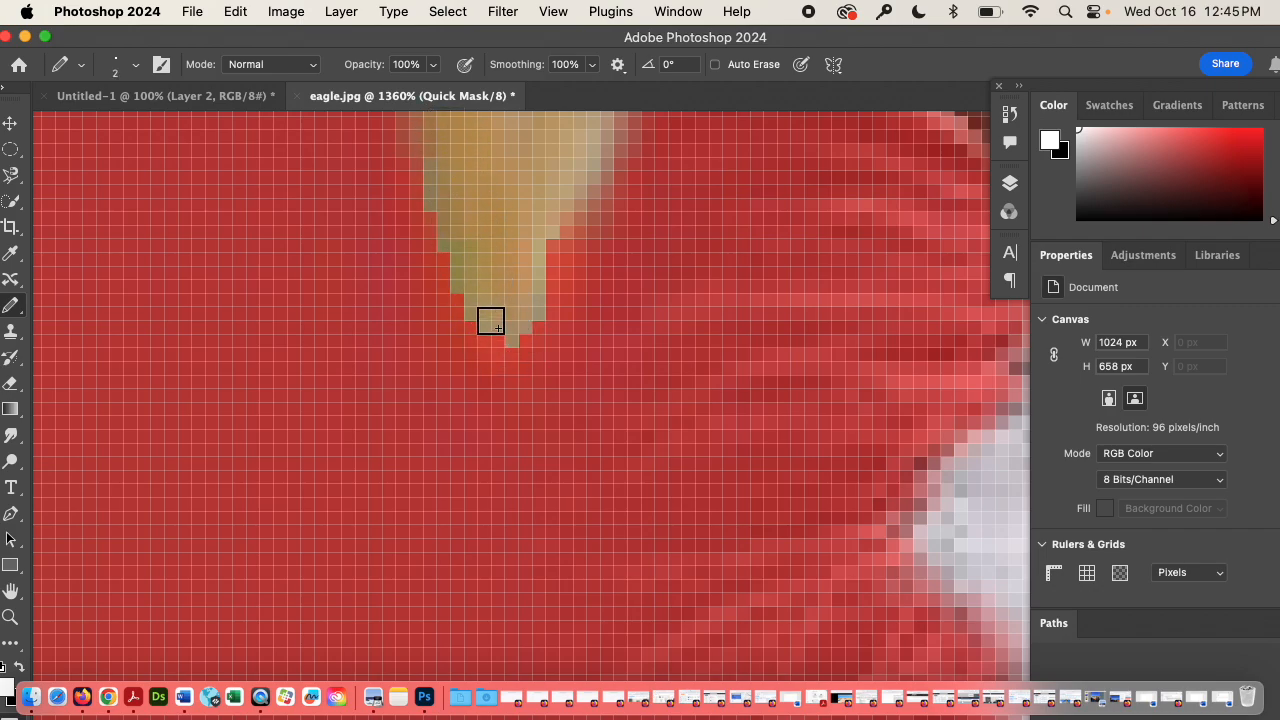
mouse_move(491, 321)
mouse_down()
mouse_move(502, 374)
mouse_move(531, 274)
mouse_move(568, 214)
mouse_move(526, 291)
mouse_up()
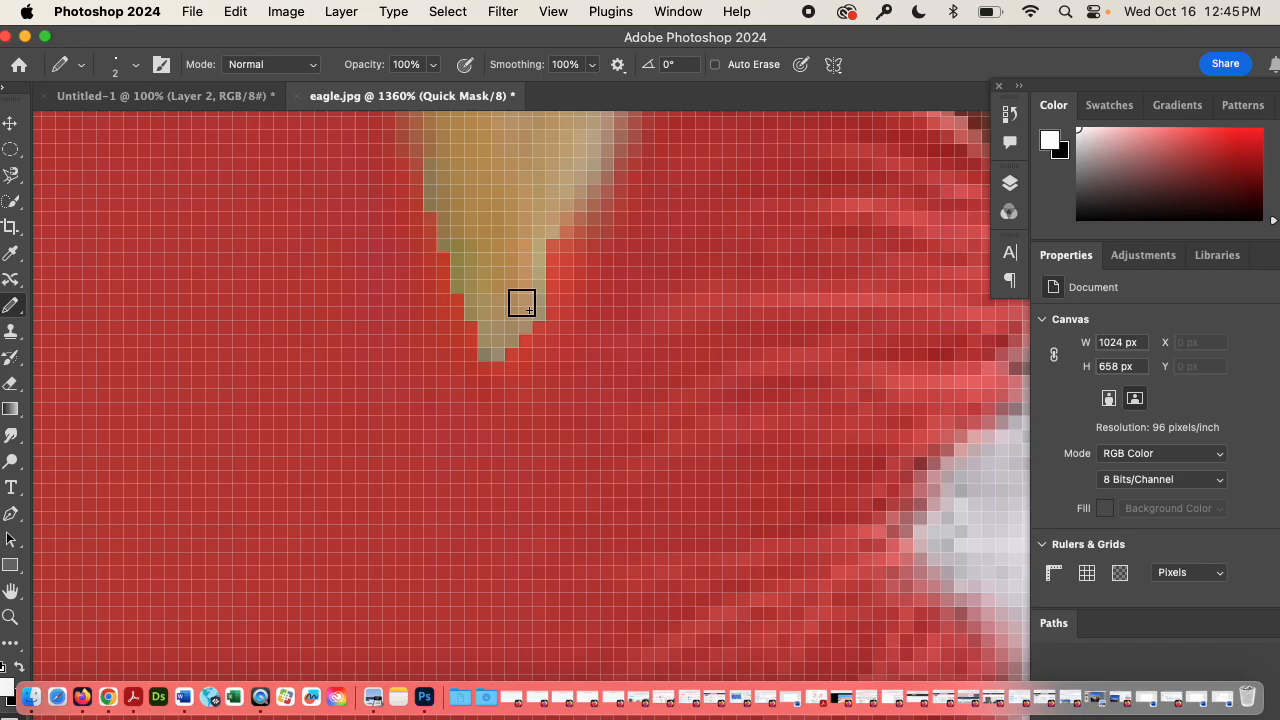
key(q)
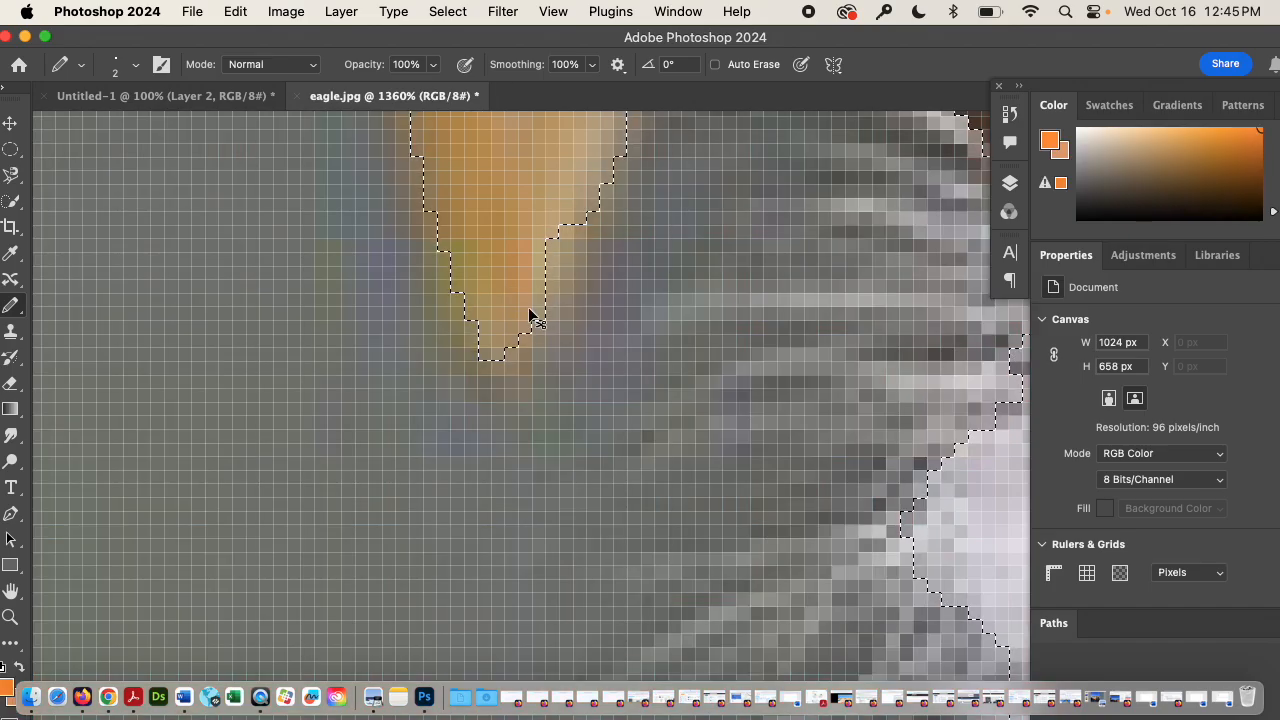
Examine the refined selection around the eagle's whole head and neck at 100% zoom
key(super+minus)
key(super+minus)
key(super+minus)
key(super+minus)
key(super+minus)
key(super+minus)
key(super+minus)
key(super+minus)
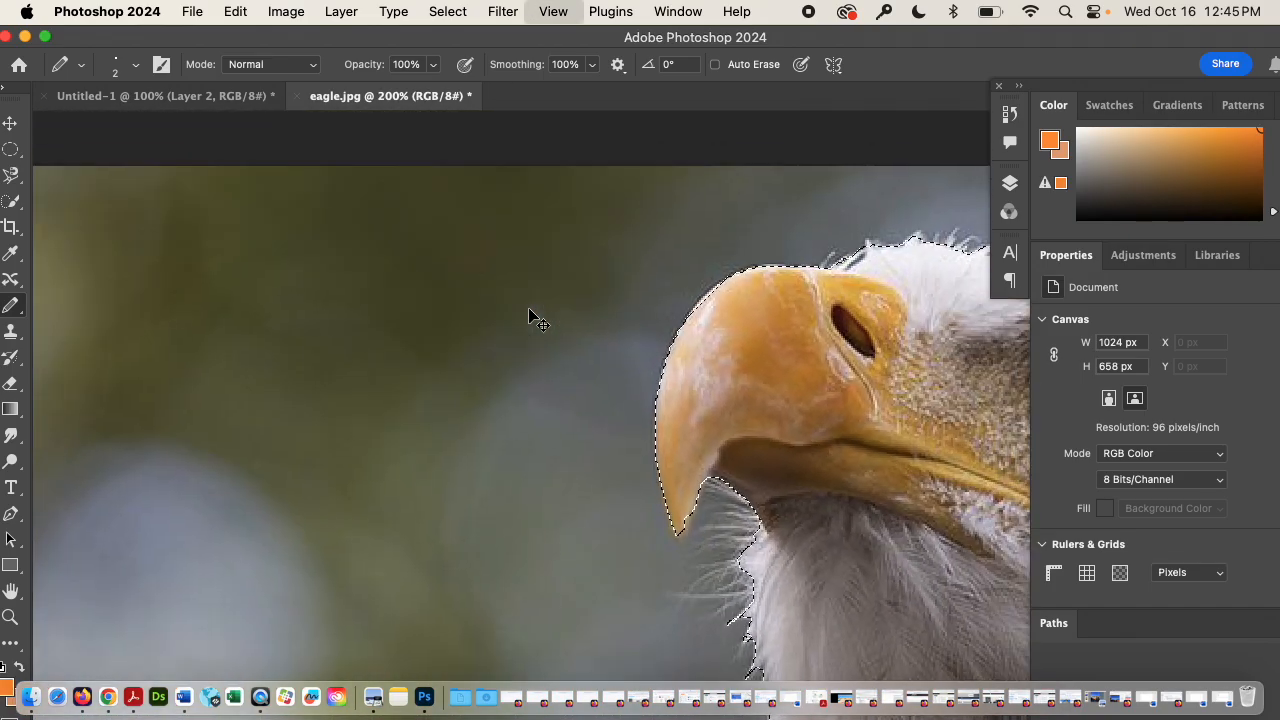
key(super+minus)
scroll(600, 523, down, 5)
scroll(600, 523, right, 5)
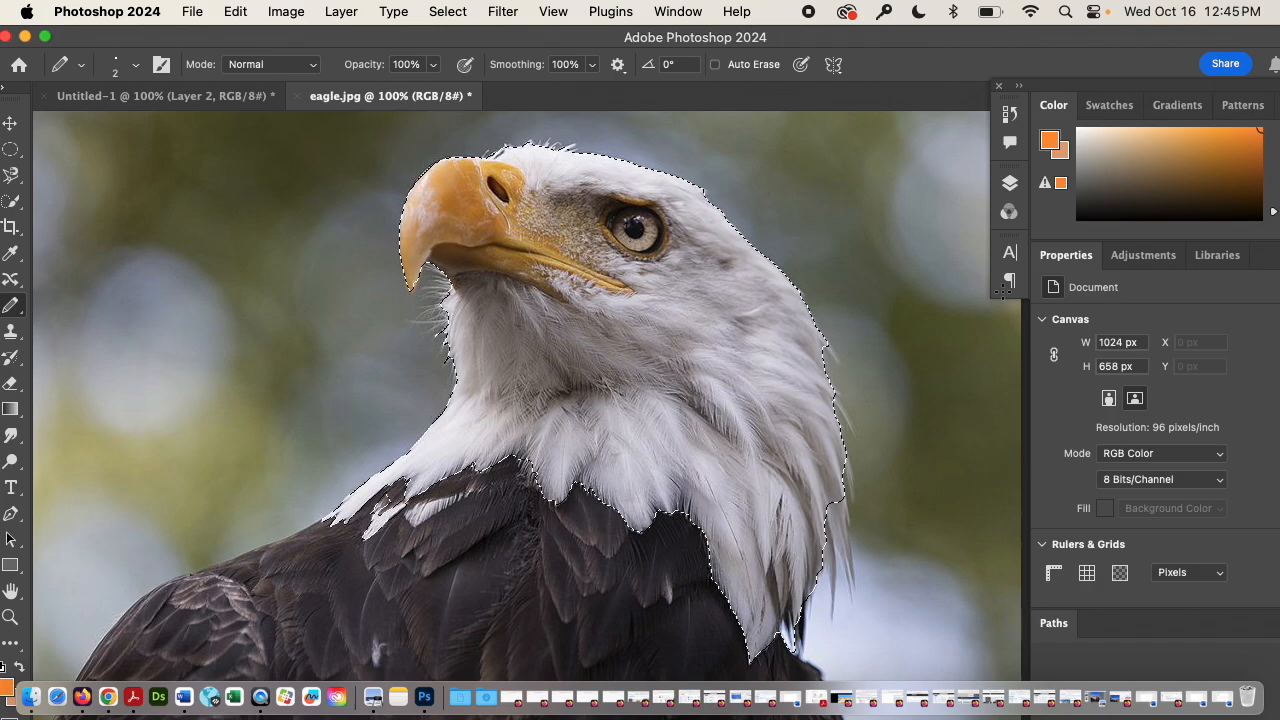
Save the refined head selection as a new alpha channel, delete and re-save that channel, and deselect
click(1008, 184)
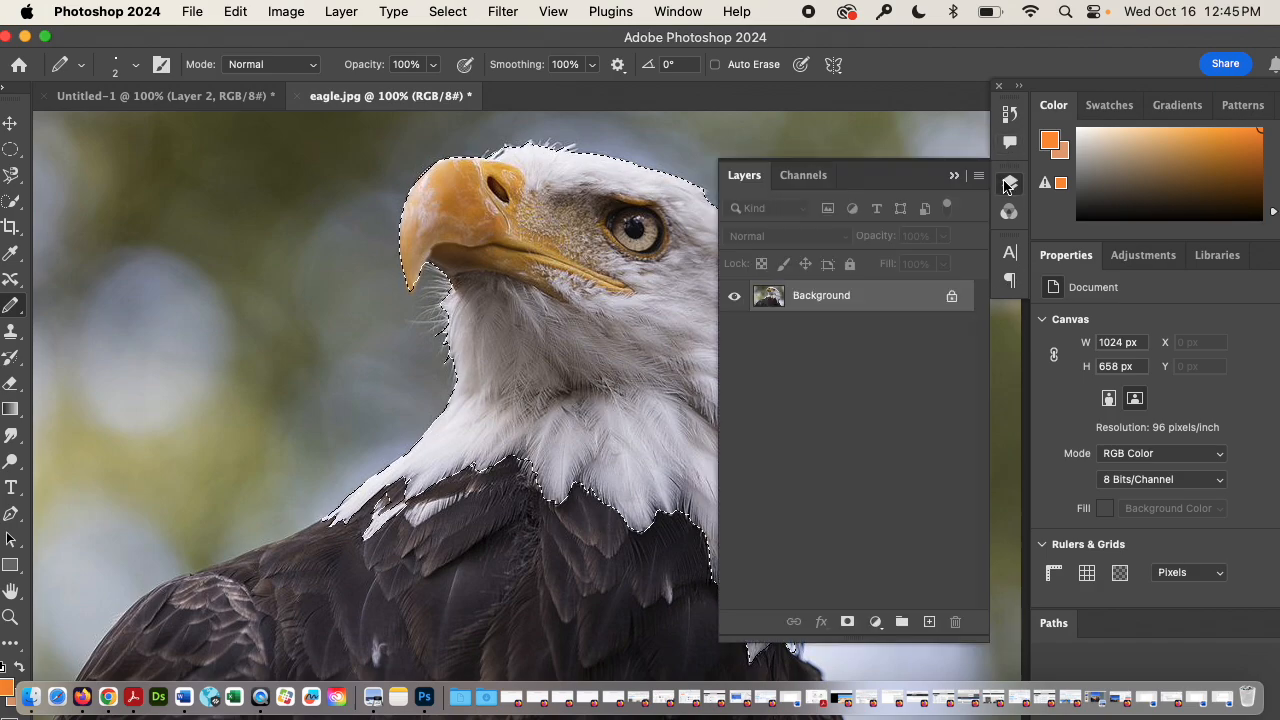
click(810, 180)
click(893, 477)
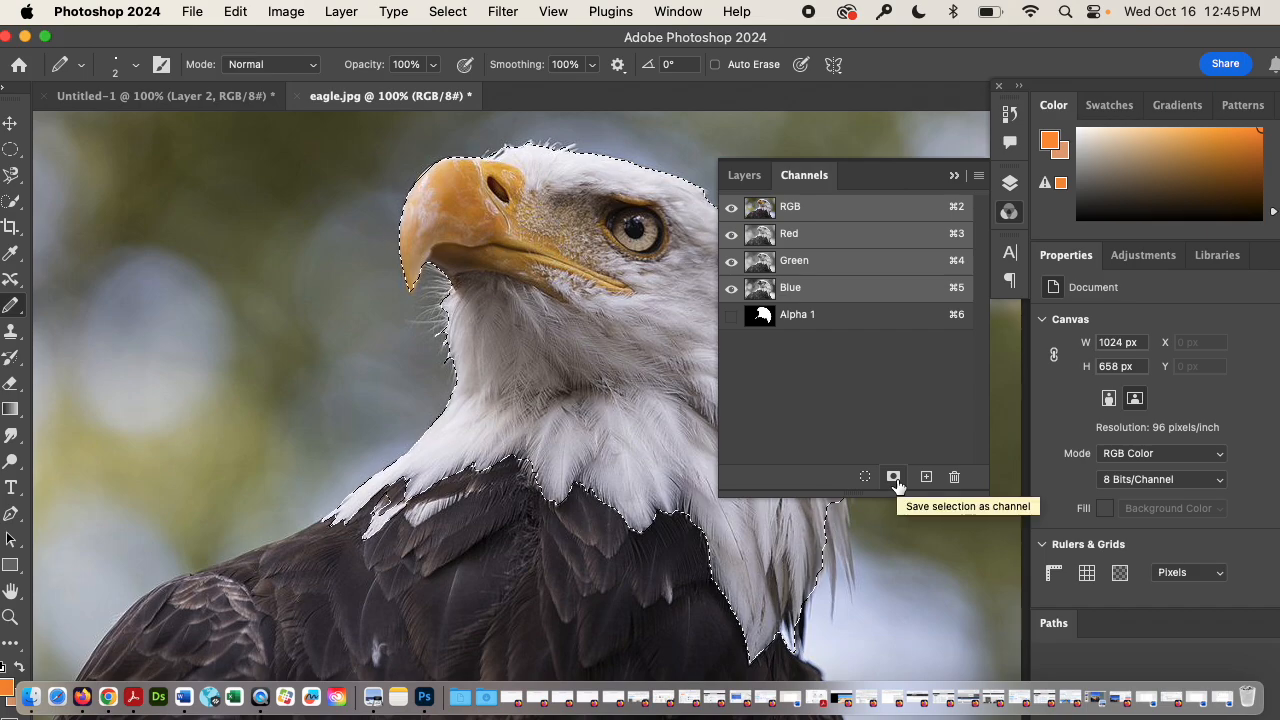
drag(762, 316, 958, 478)
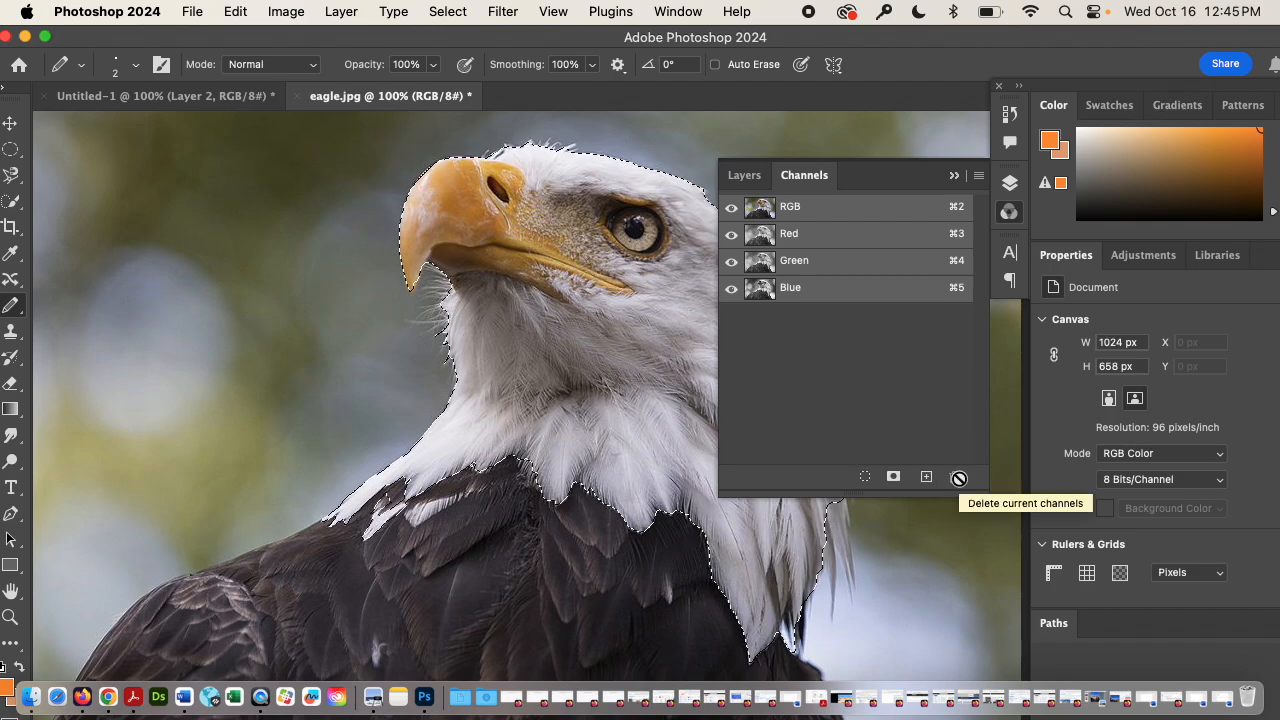
click(894, 478)
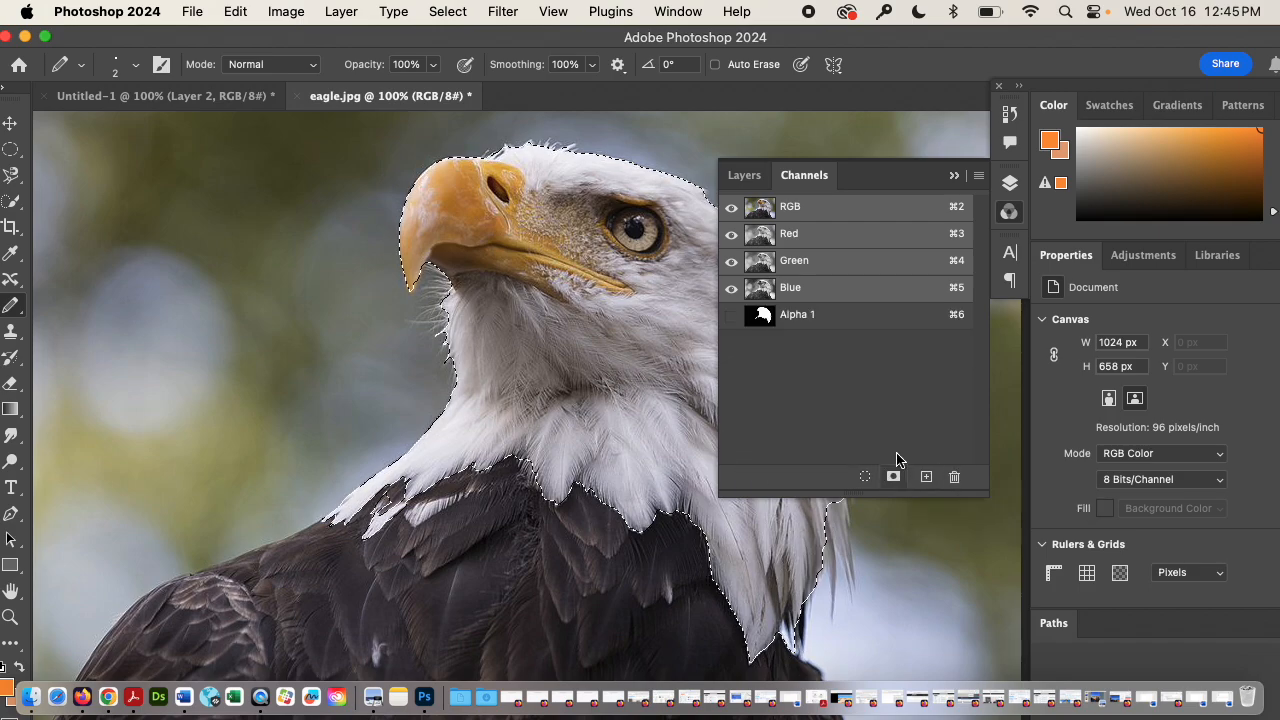
click(953, 176)
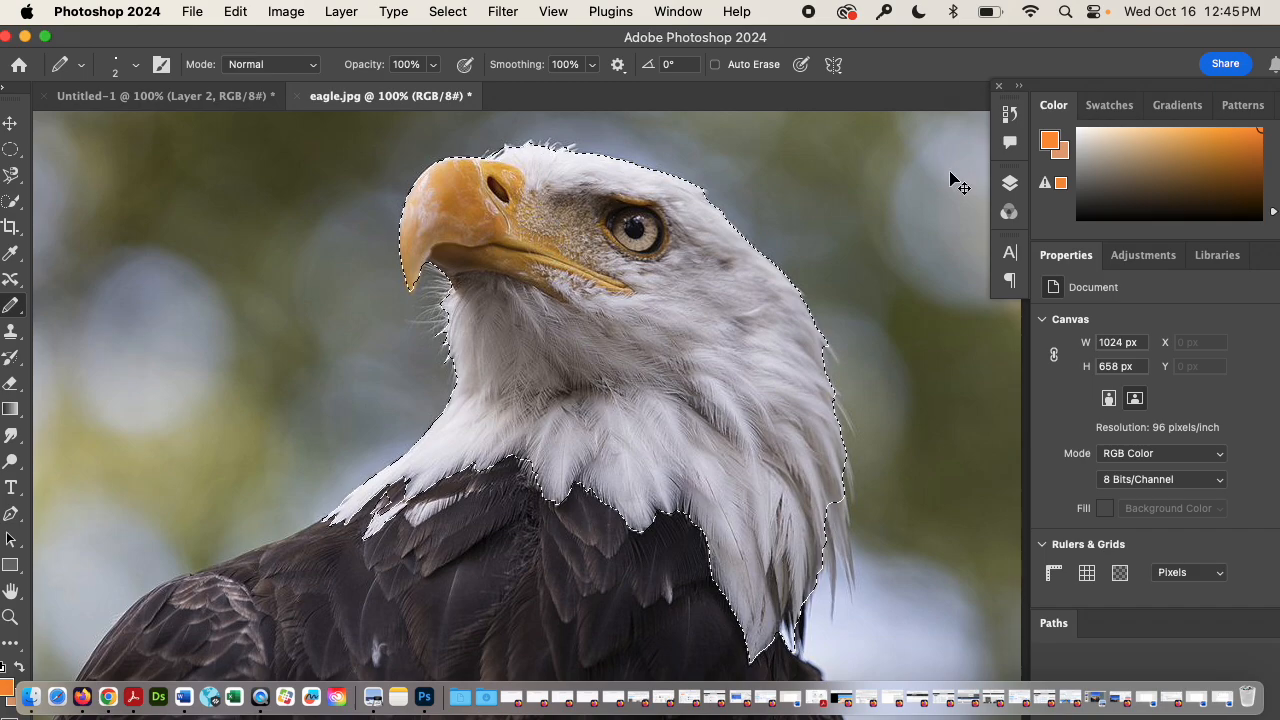
key(super+d)
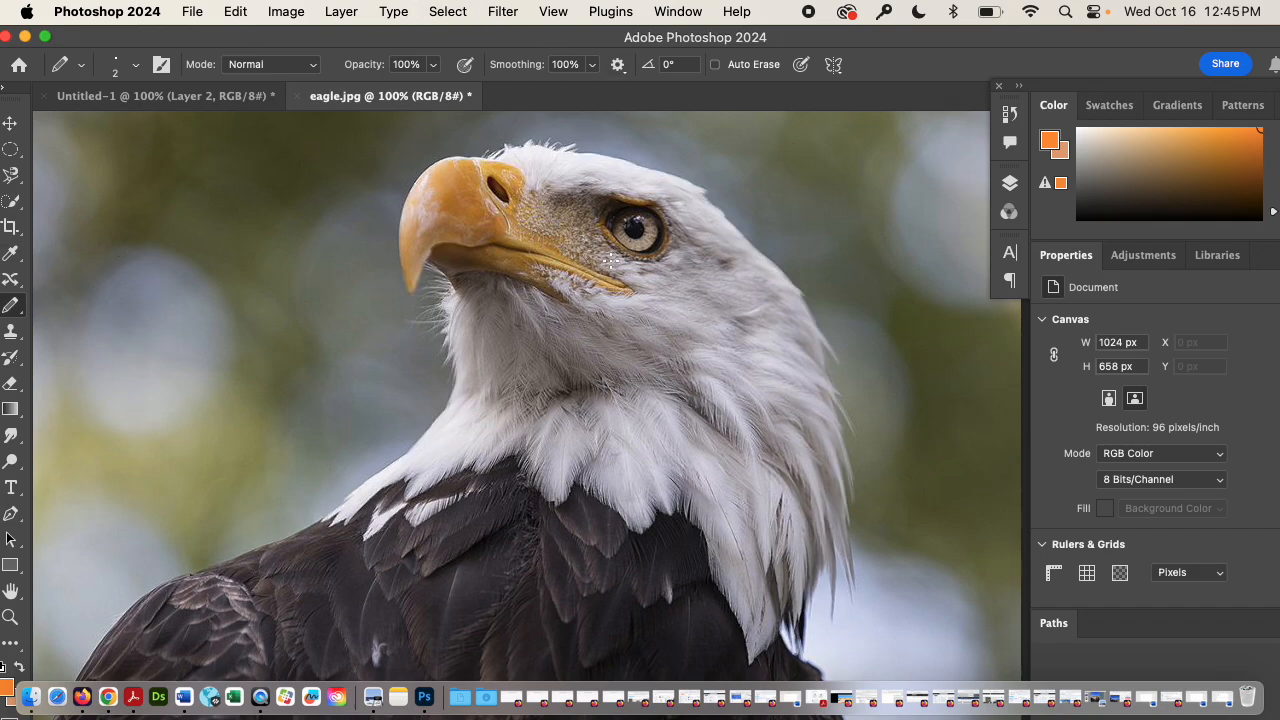
Start a Polygonal Lasso outline beneath the beak, tracing around its tip and up over the top of the beak
click(10, 152)
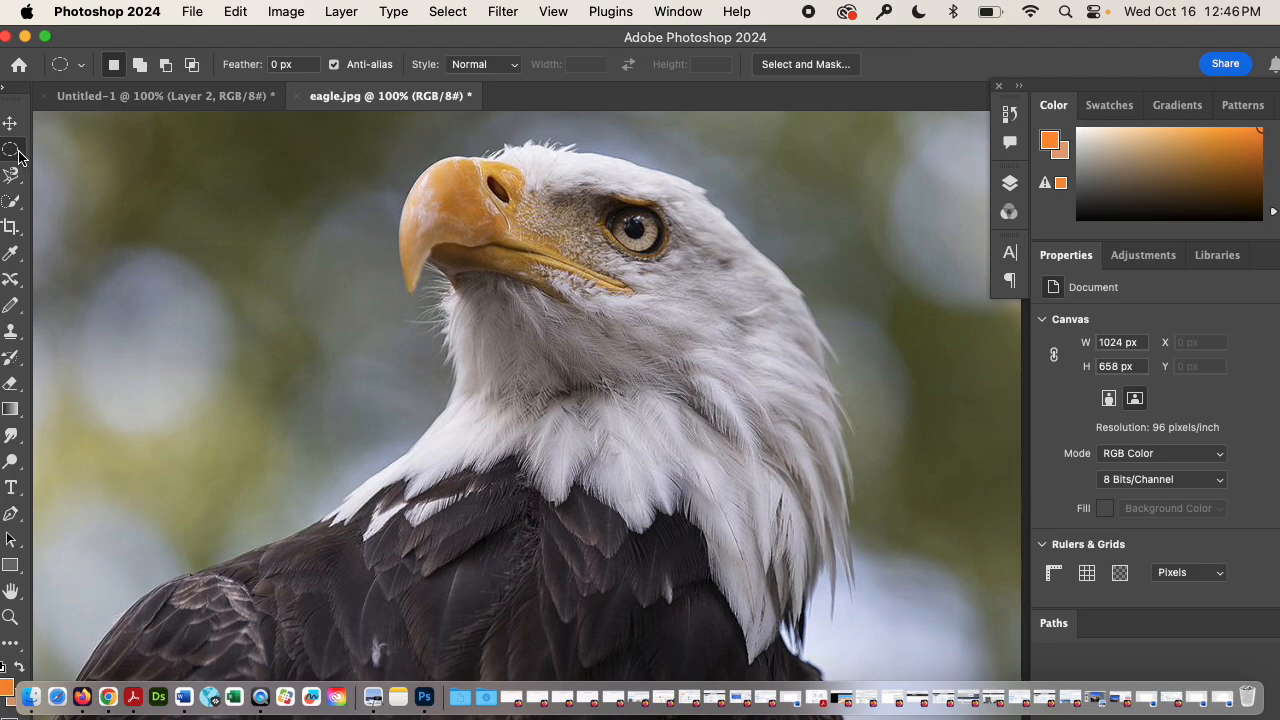
click(11, 176)
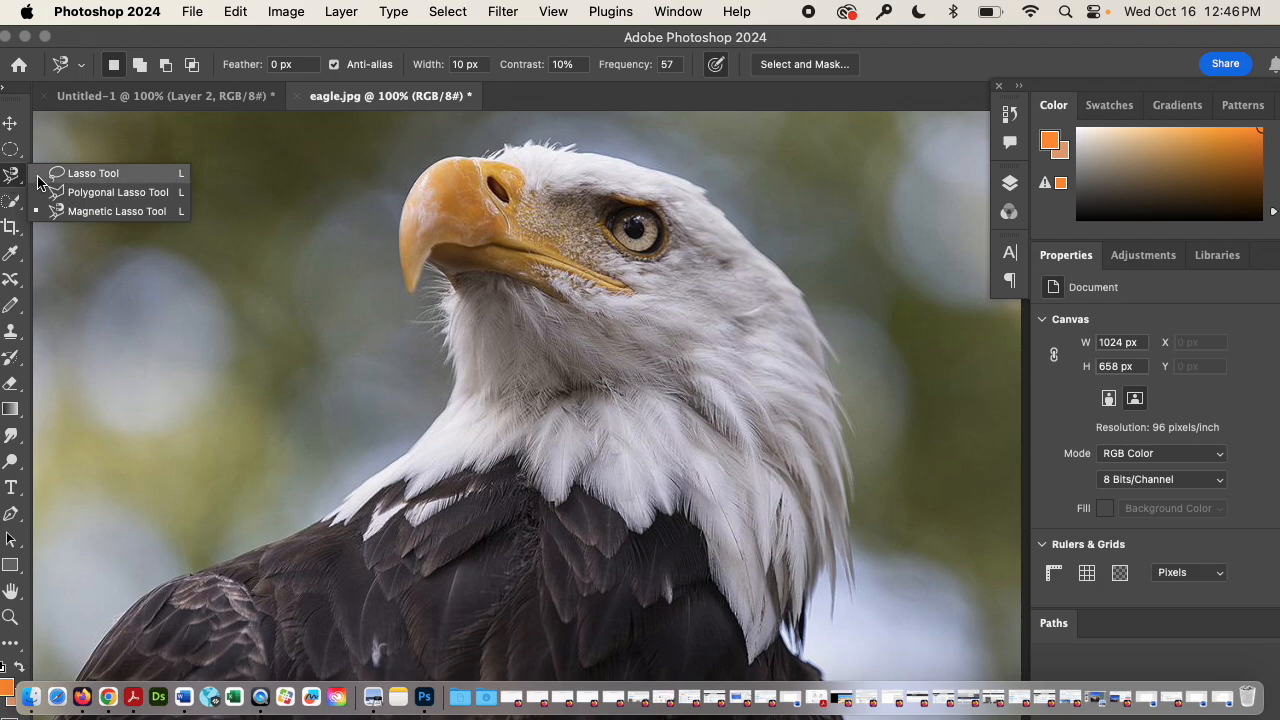
click(50, 193)
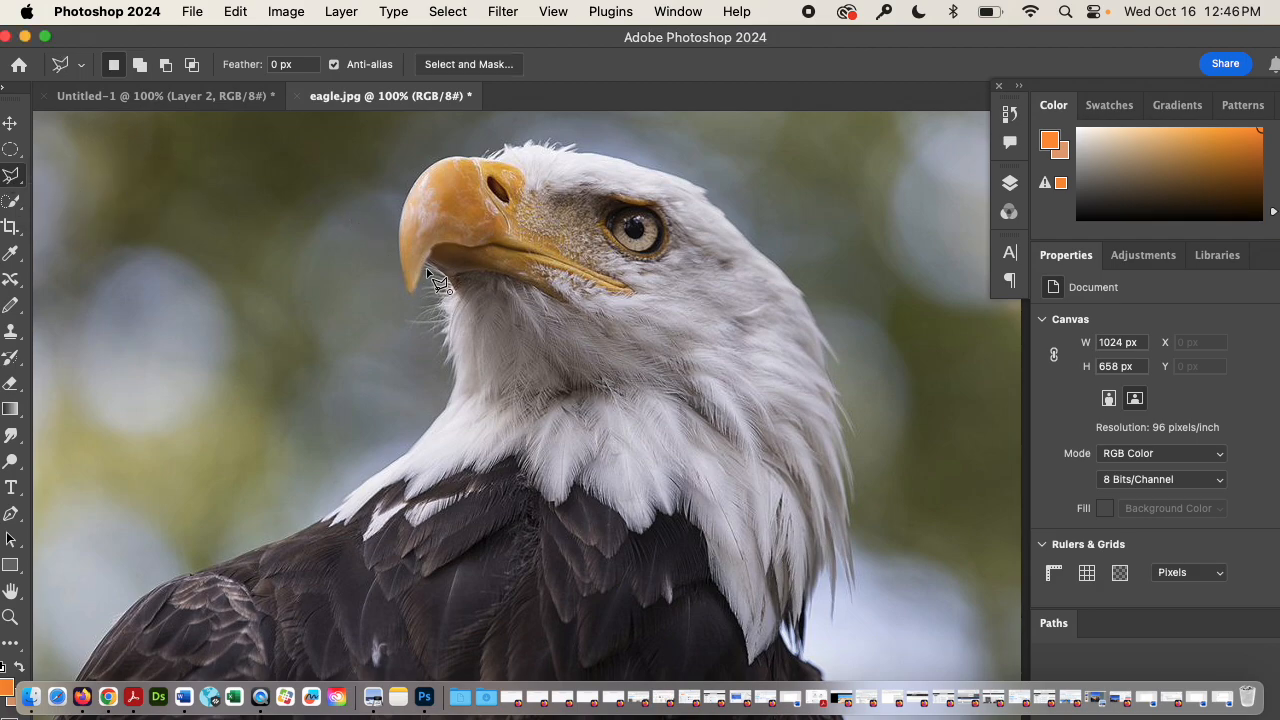
click(427, 268)
click(408, 298)
click(396, 230)
click(410, 186)
click(434, 162)
click(465, 155)
click(483, 155)
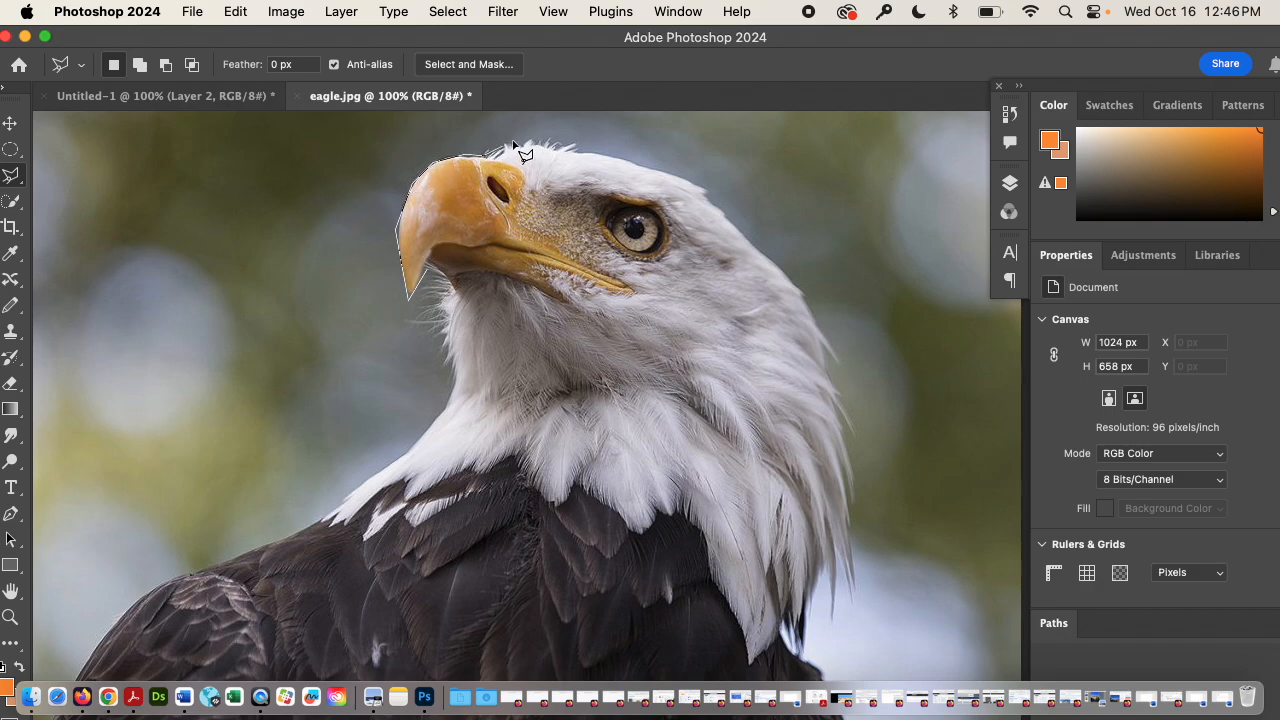
Continue the Polygonal Lasso outline over the crown and down the back of the head, including the protruding nape feathers
click(576, 148)
click(670, 172)
click(707, 196)
click(792, 275)
click(820, 320)
click(838, 360)
click(822, 342)
click(834, 405)
click(857, 437)
click(852, 467)
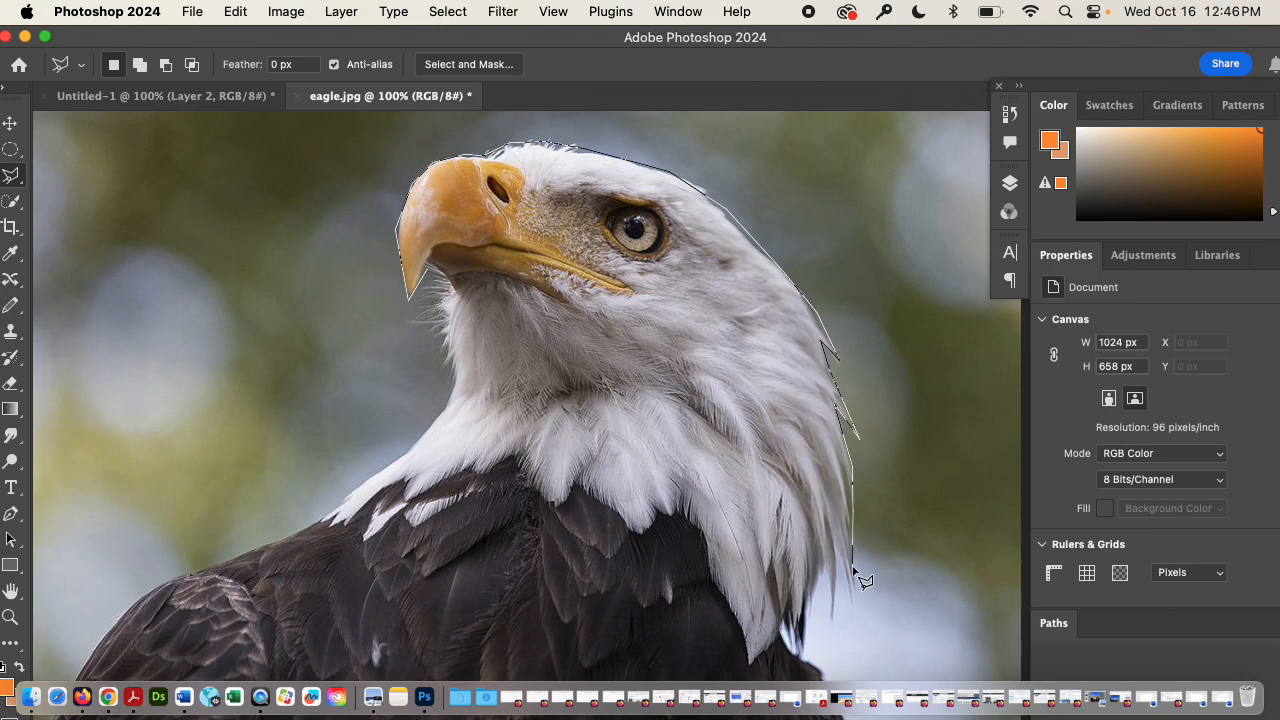
Trace the pointed feather tips at the lower back of the neck with the Polygonal Lasso
click(856, 607)
click(835, 547)
click(832, 621)
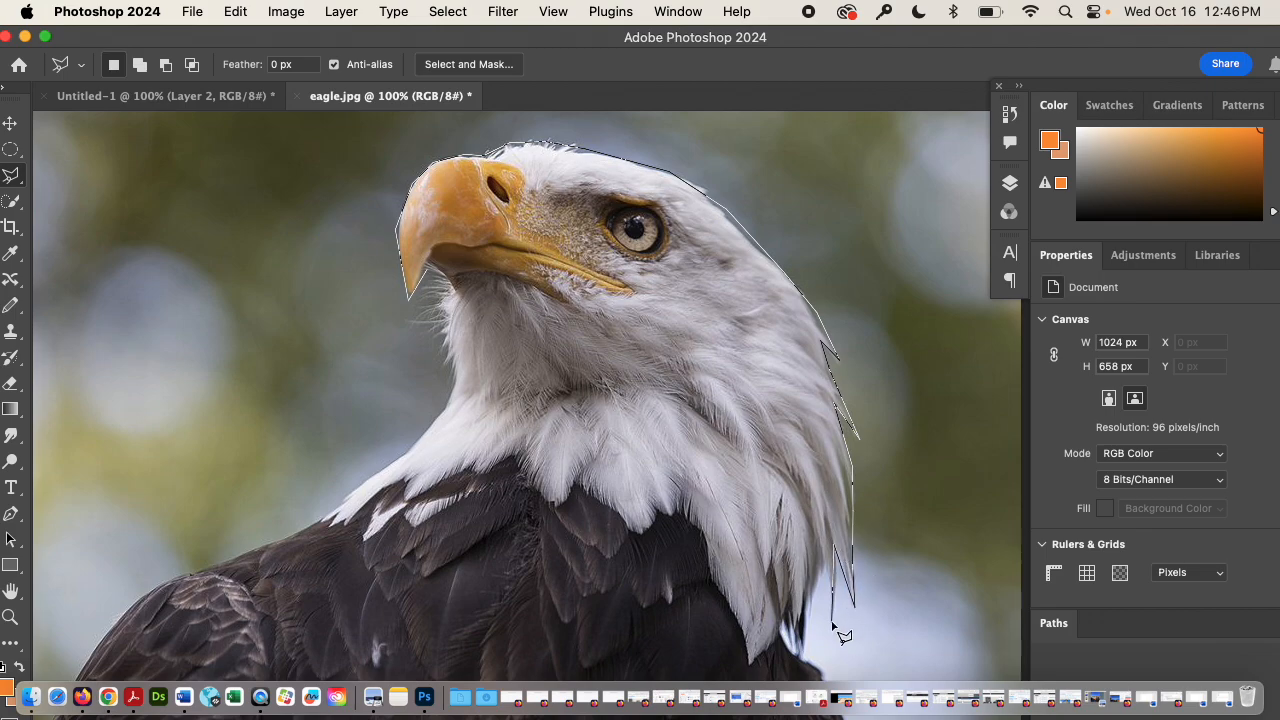
click(825, 567)
click(808, 604)
click(804, 657)
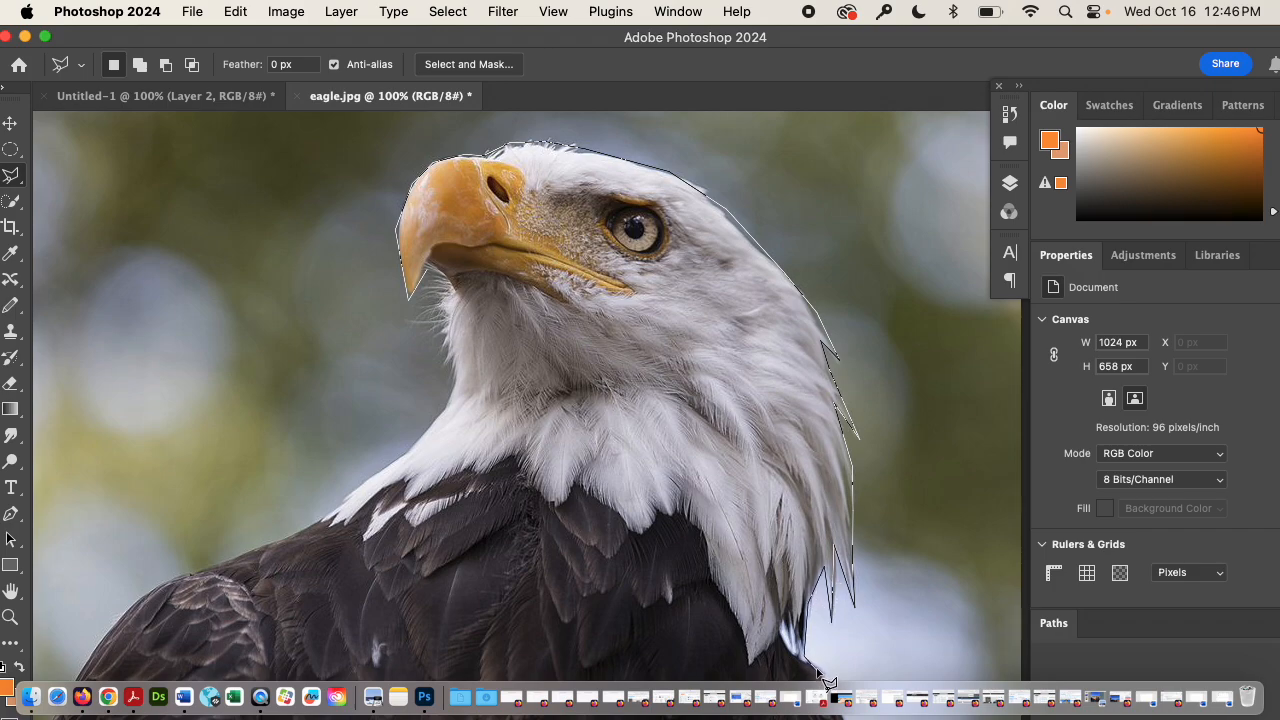
Outline the lowest white feather point and its edge against the dark body with the Polygonal Lasso
click(783, 628)
click(750, 666)
click(706, 537)
click(684, 513)
click(656, 512)
click(652, 526)
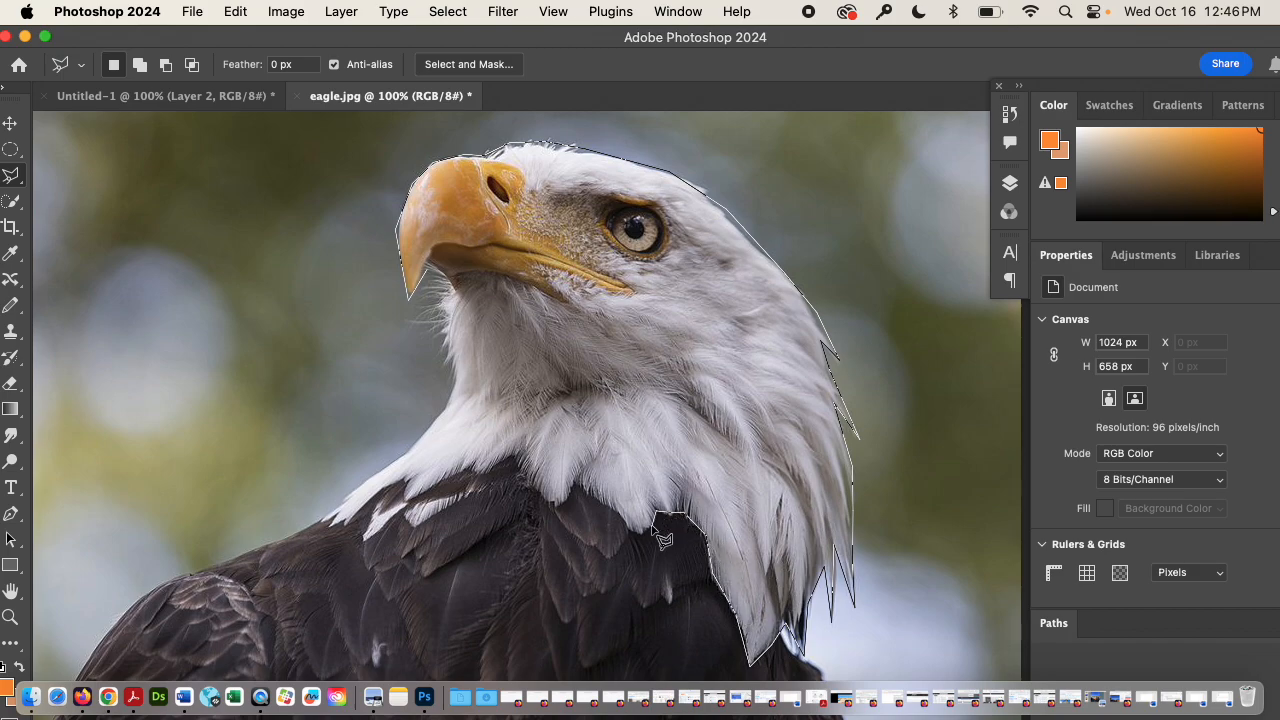
Follow the jagged lower edge of the white neck feathers across the chest toward the shoulder with the Polygonal Lasso
click(636, 537)
click(614, 510)
click(589, 497)
click(577, 482)
click(468, 470)
click(438, 484)
click(400, 485)
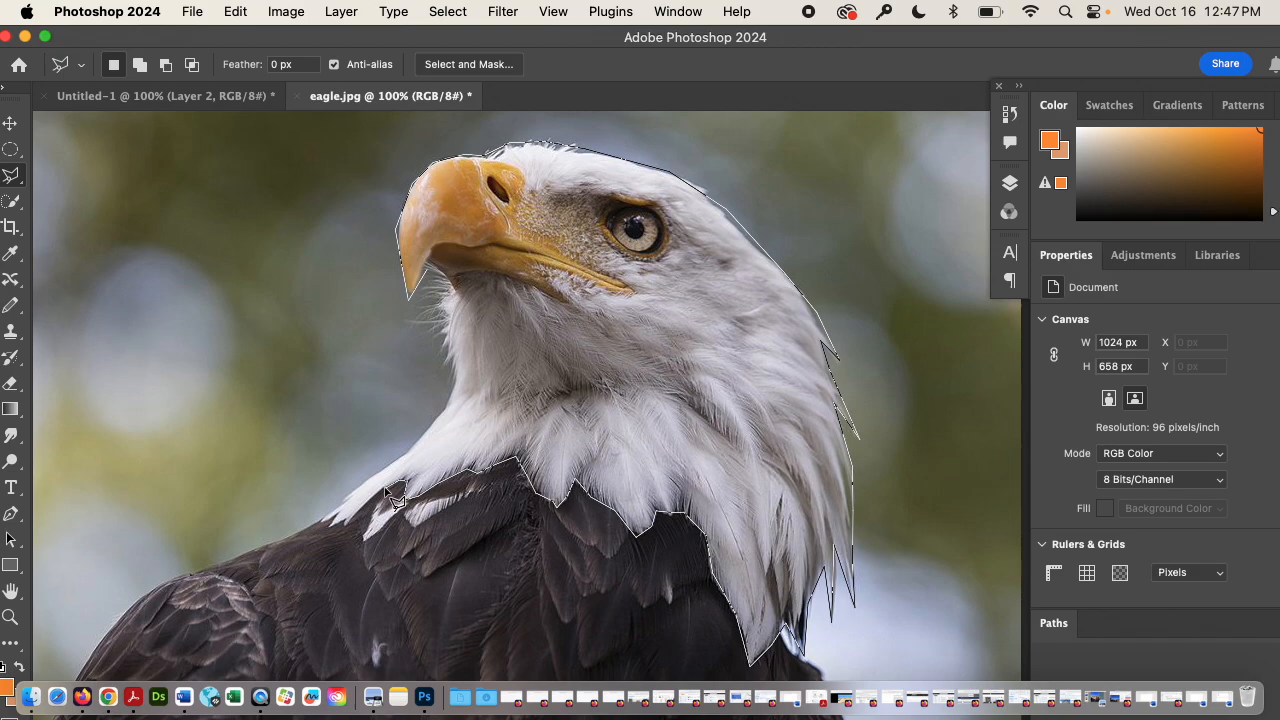
Trace the front of the neck and throat, and close the Polygonal Lasso selection beneath the beak
click(325, 522)
click(427, 434)
click(446, 399)
click(446, 371)
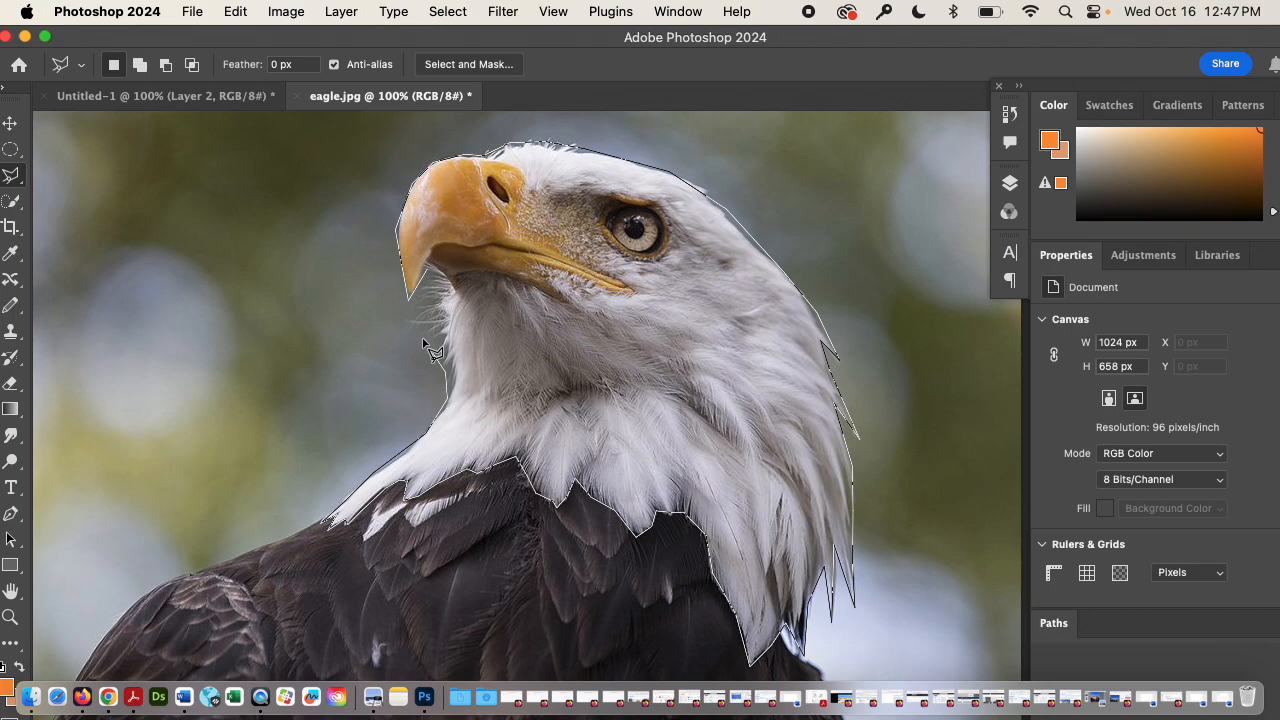
click(428, 272)
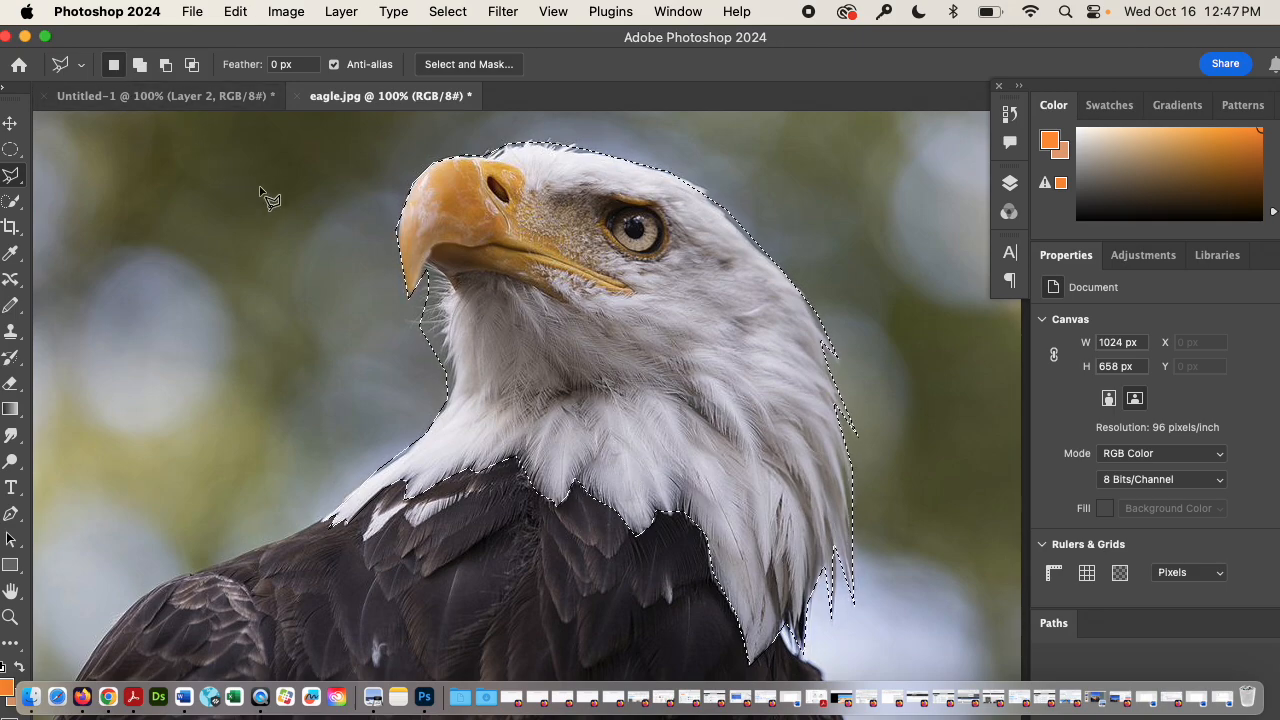
Enter Quick Mask and add the separate white feather patches on the shoulder by painting white with a size 10 pencil
key(q)
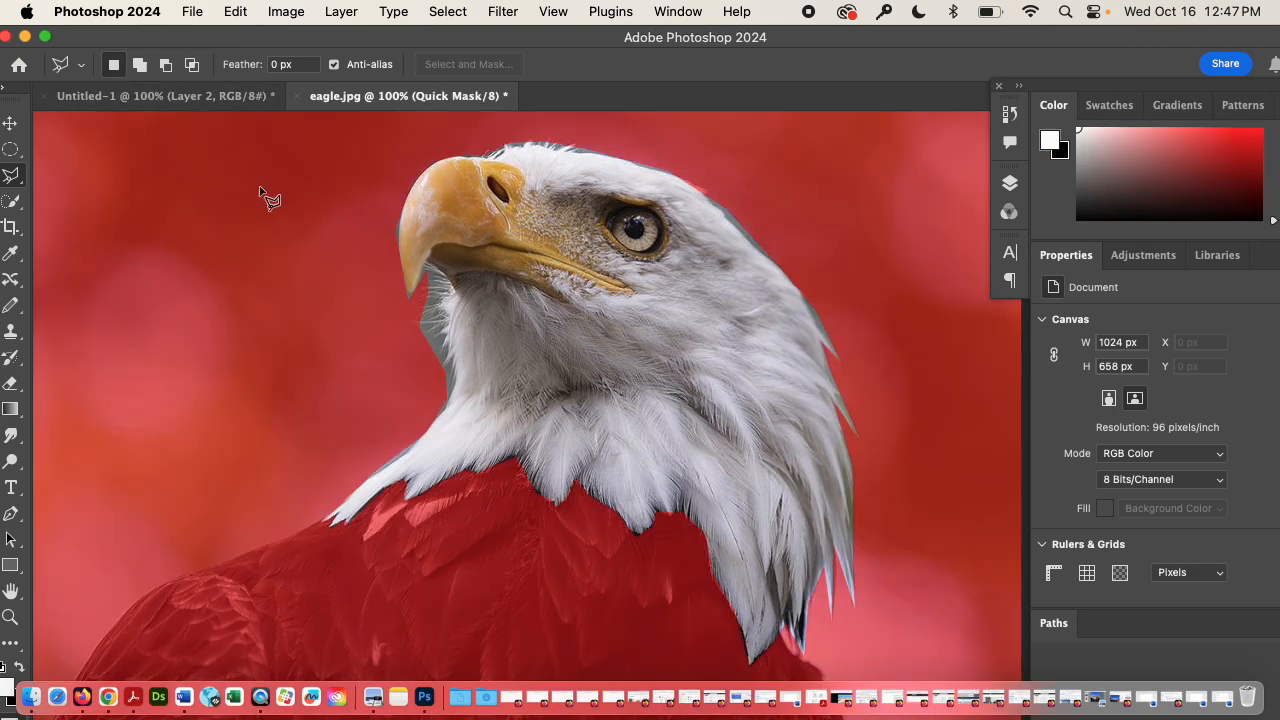
key(b)
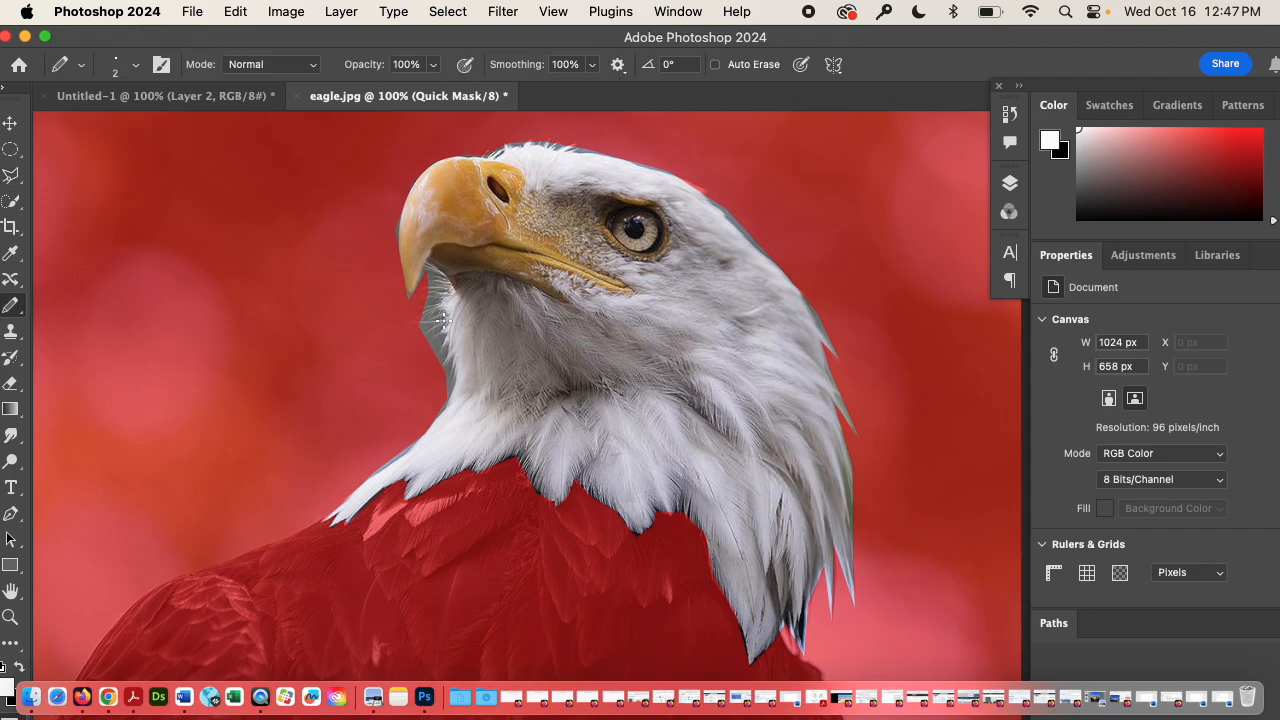
key(bracketright)
key(bracketright)
key(bracketright)
key(bracketright)
key(bracketright)
key(bracketright)
key(bracketright)
key(bracketright)
key(bracketright)
key(bracketright)
key(bracketright)
key(bracketright)
click(559, 497)
key(bracketleft)
key(bracketleft)
key(bracketleft)
mouse_move(452, 500)
mouse_down()
mouse_move(411, 527)
mouse_move(420, 506)
mouse_move(383, 515)
mouse_move(360, 545)
mouse_move(383, 501)
mouse_up()
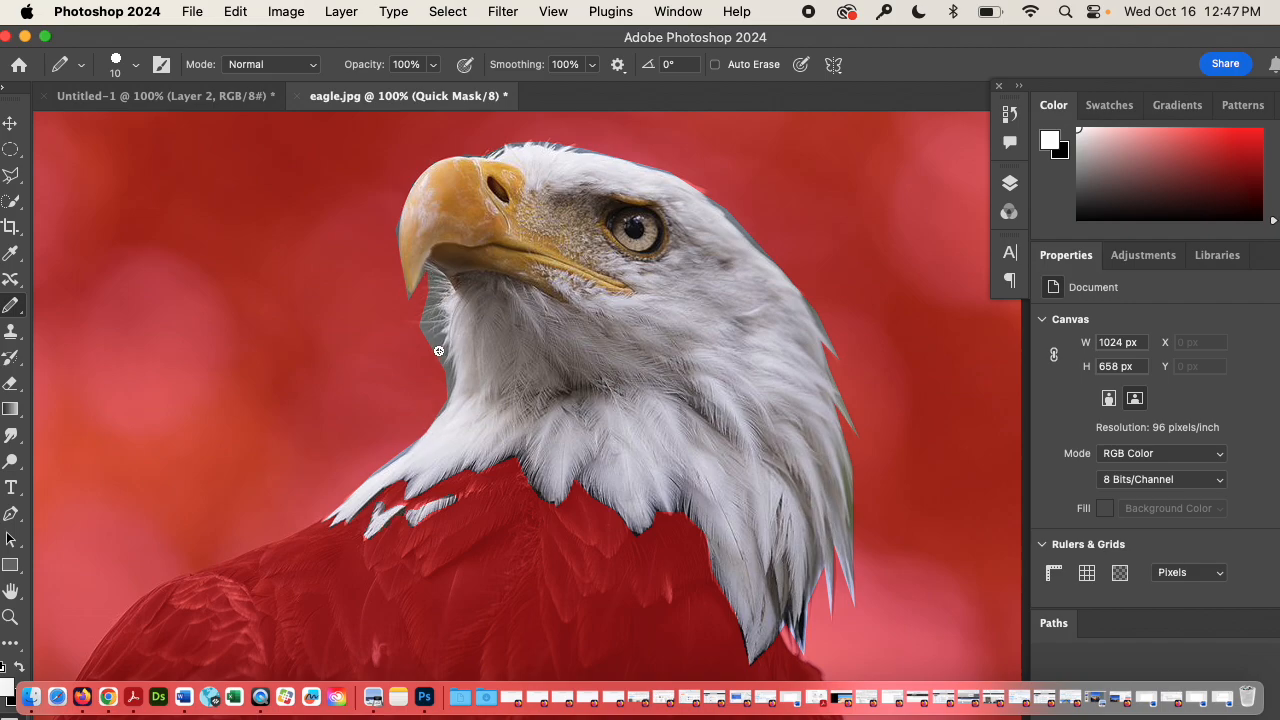
Mask the background around the beak tip and under the beak in black with a size 7 pencil, and reduce the pencil to size 5
key(x)
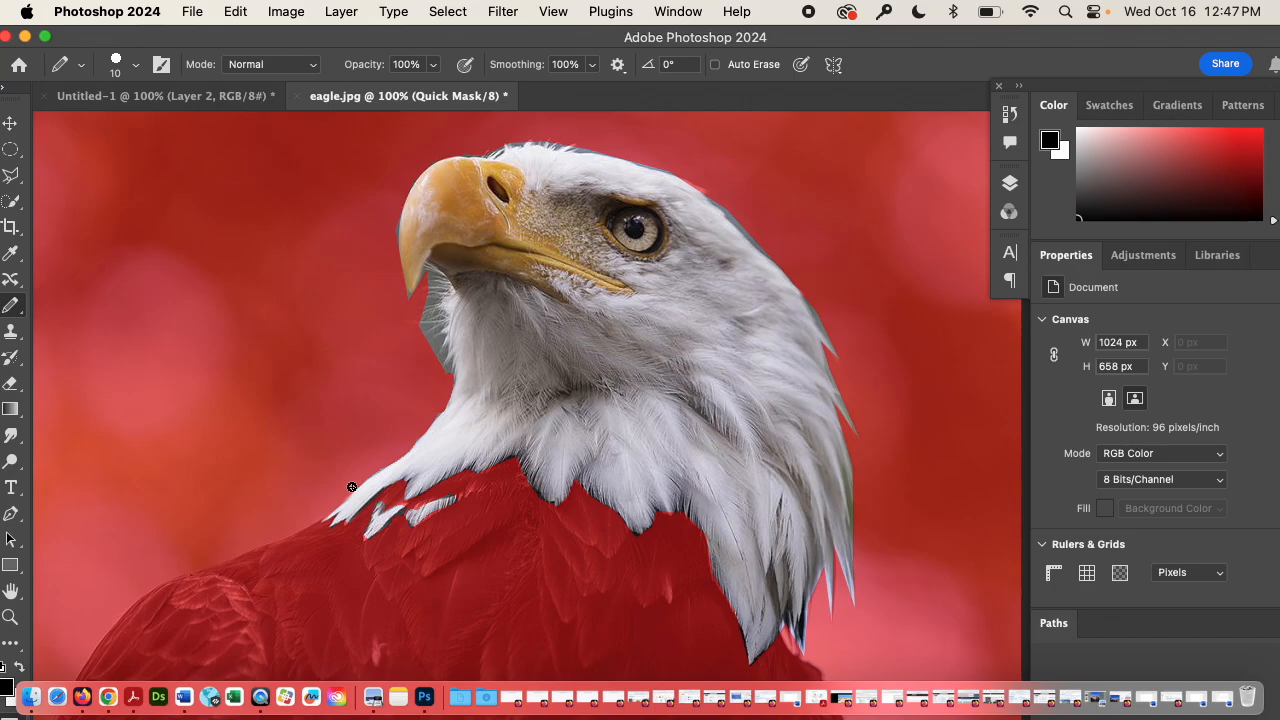
click(10, 617)
drag(370, 502, 596, 538)
click(596, 538)
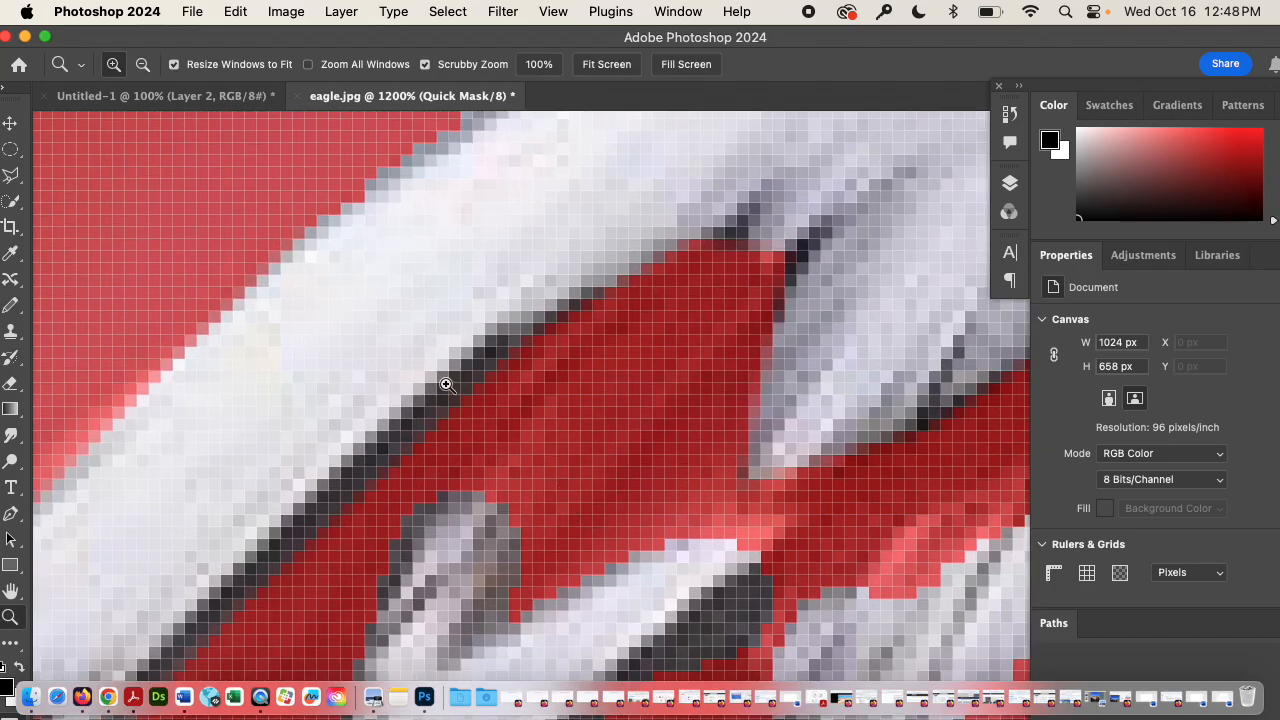
drag(509, 266, 486, 591)
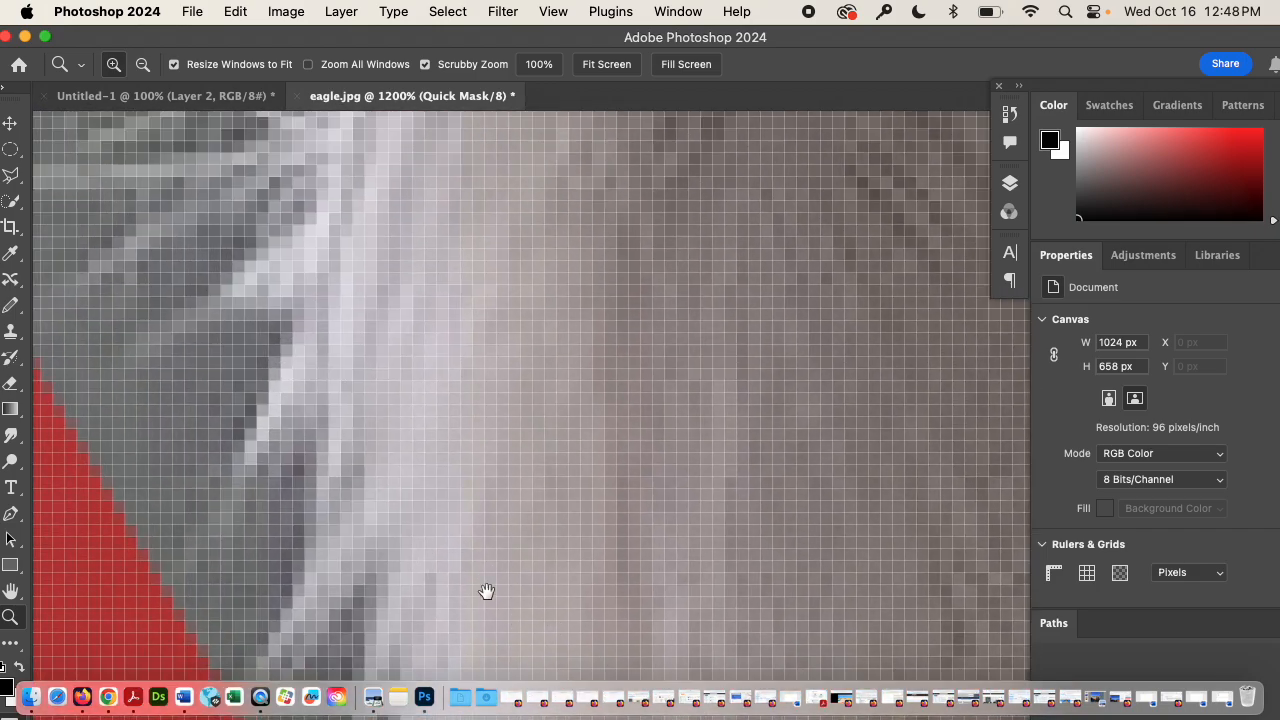
drag(300, 355, 531, 706)
drag(380, 200, 468, 371)
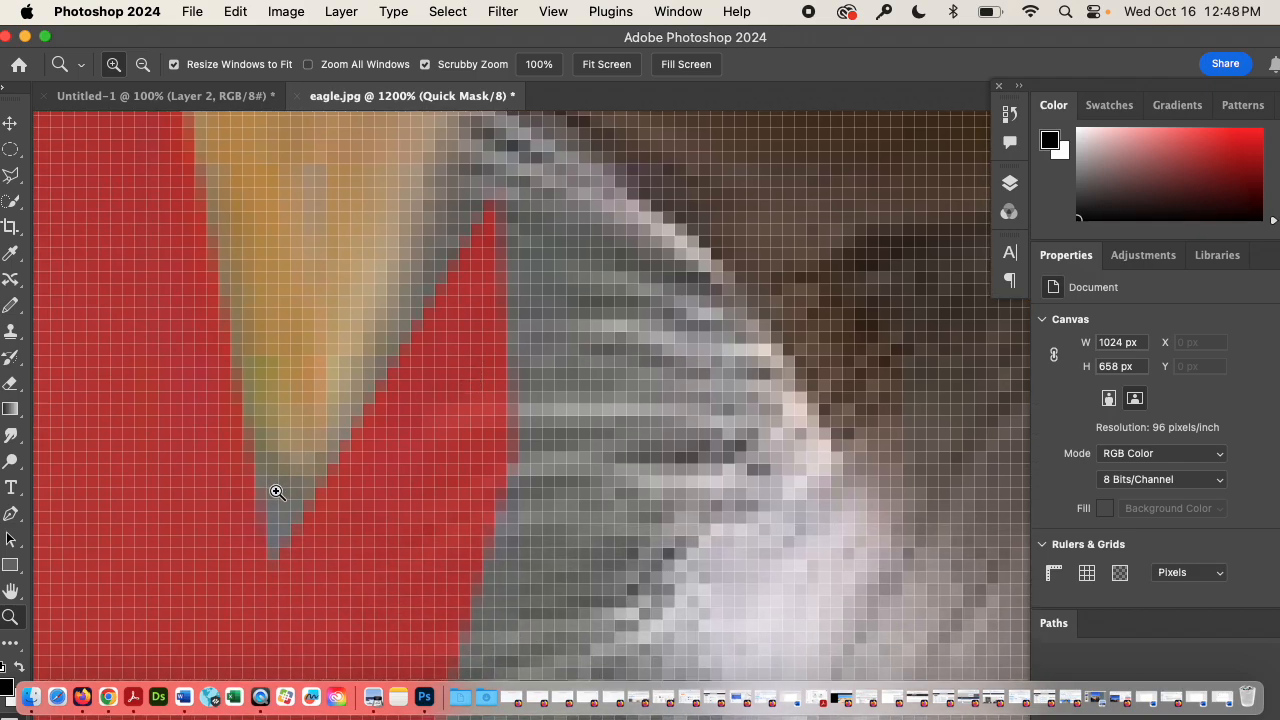
key(b)
key(bracketleft)
key(bracketleft)
key(bracketleft)
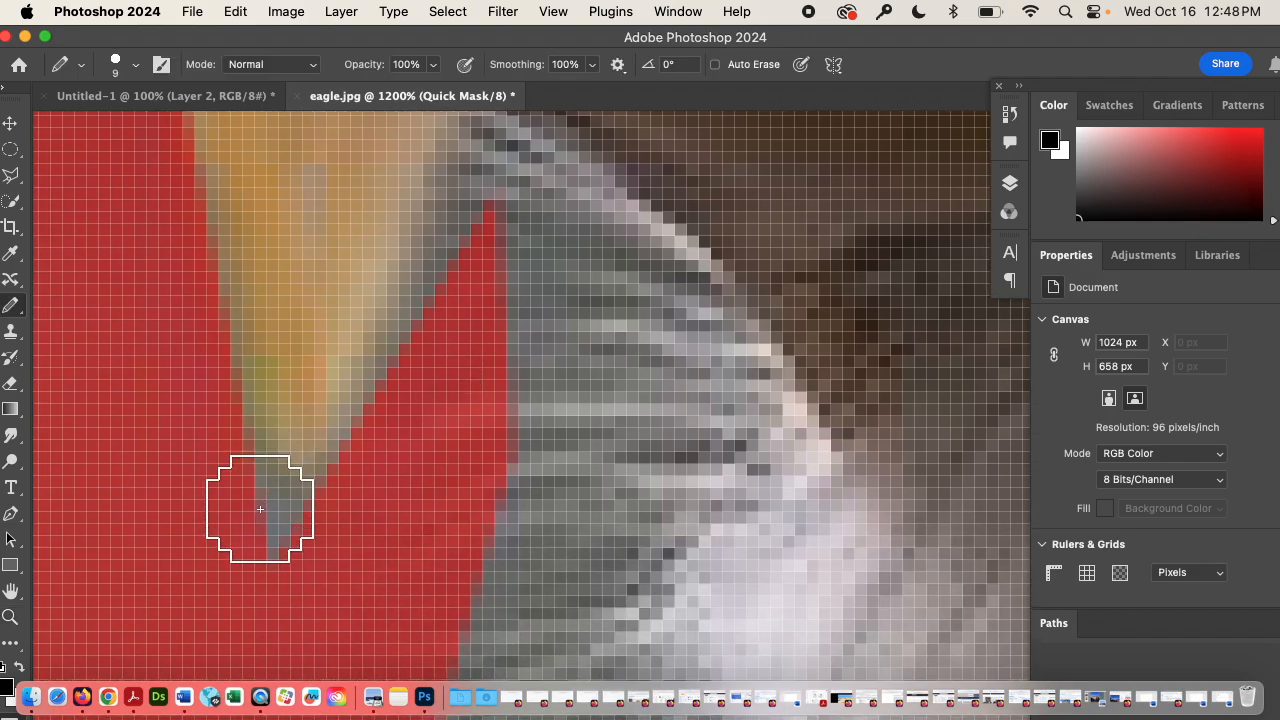
mouse_move(251, 500)
mouse_down()
mouse_move(271, 520)
mouse_move(276, 505)
mouse_up()
mouse_move(256, 571)
mouse_down()
mouse_move(305, 546)
mouse_move(377, 451)
mouse_move(439, 330)
mouse_move(414, 366)
mouse_move(490, 147)
mouse_move(464, 197)
mouse_move(487, 153)
mouse_move(635, 252)
mouse_up()
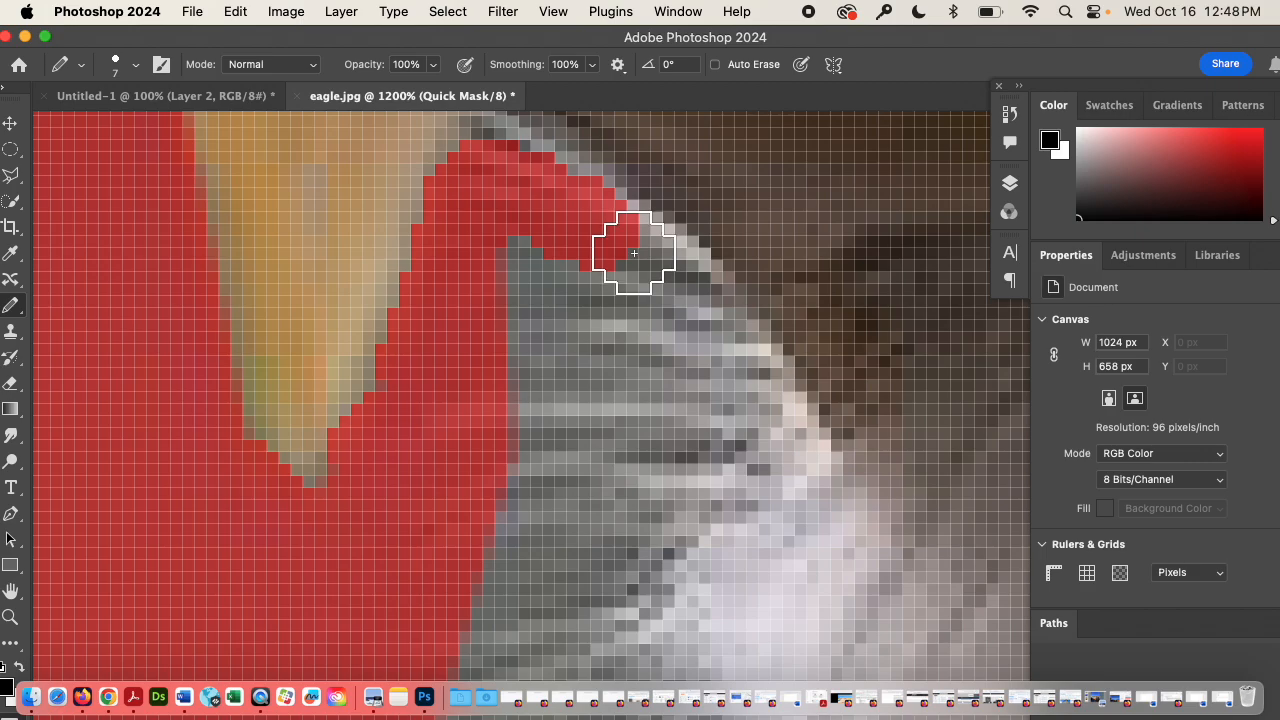
key(bracketleft)
key(bracketleft)
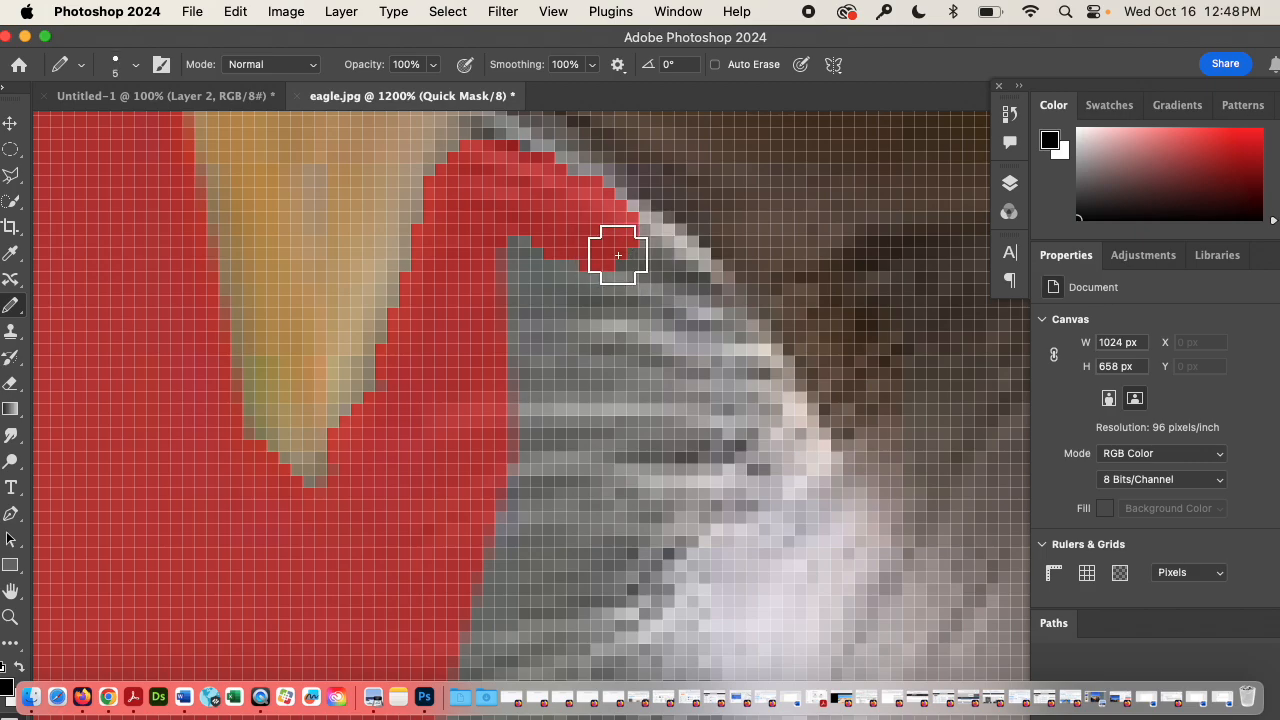
Fit the image to the window and exit Quick Mask to return to the normal head selection
key(super+0)
scroll(624, 372, right, 4)
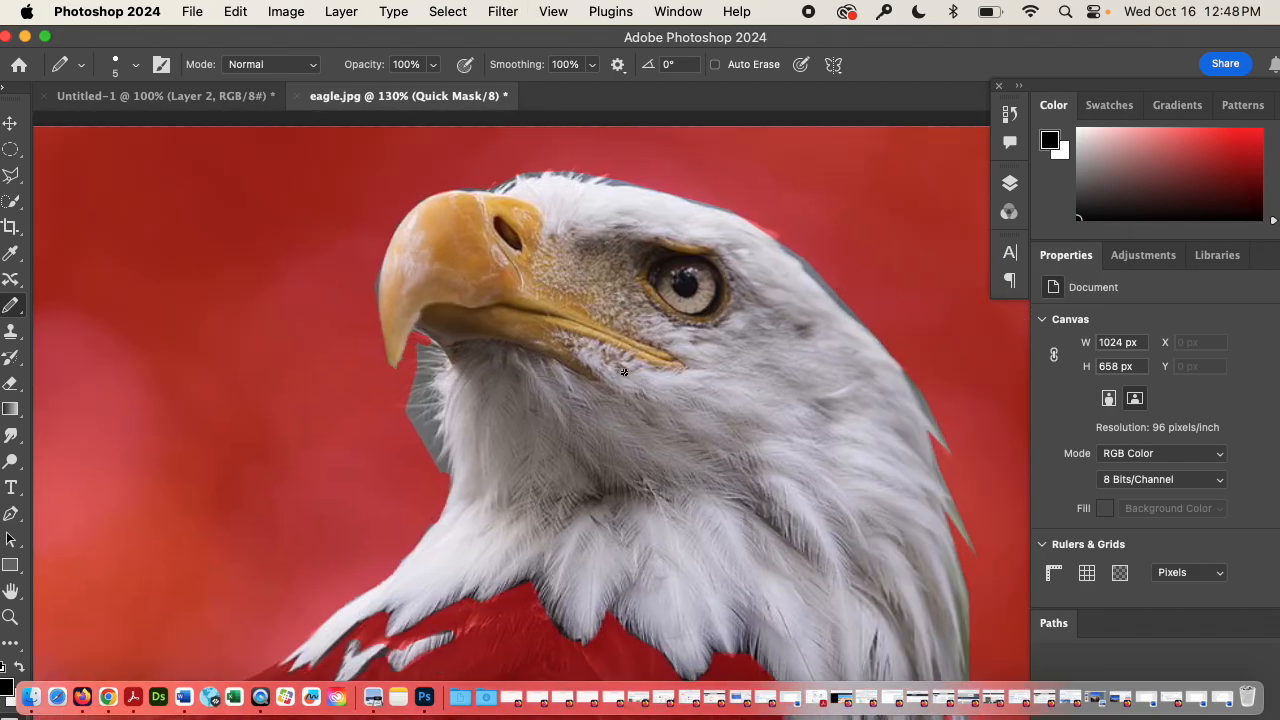
scroll(624, 372, right, 4)
scroll(624, 372, down, 1)
key(q)
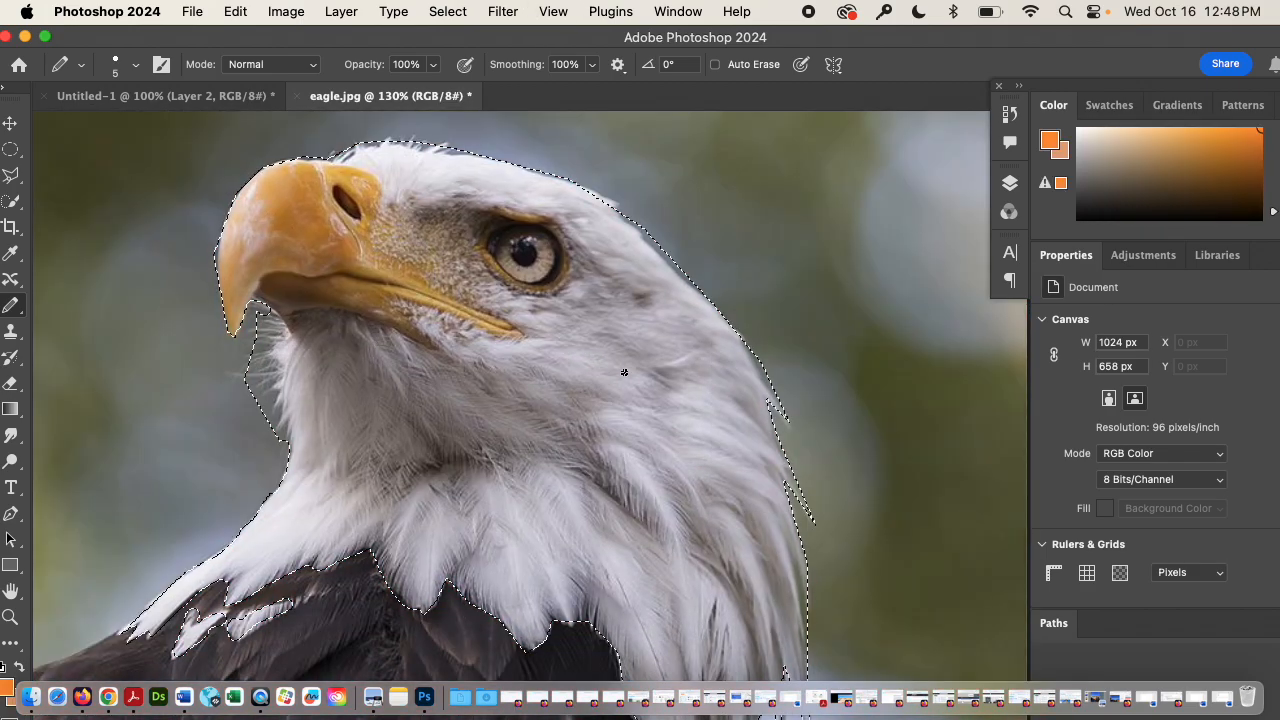